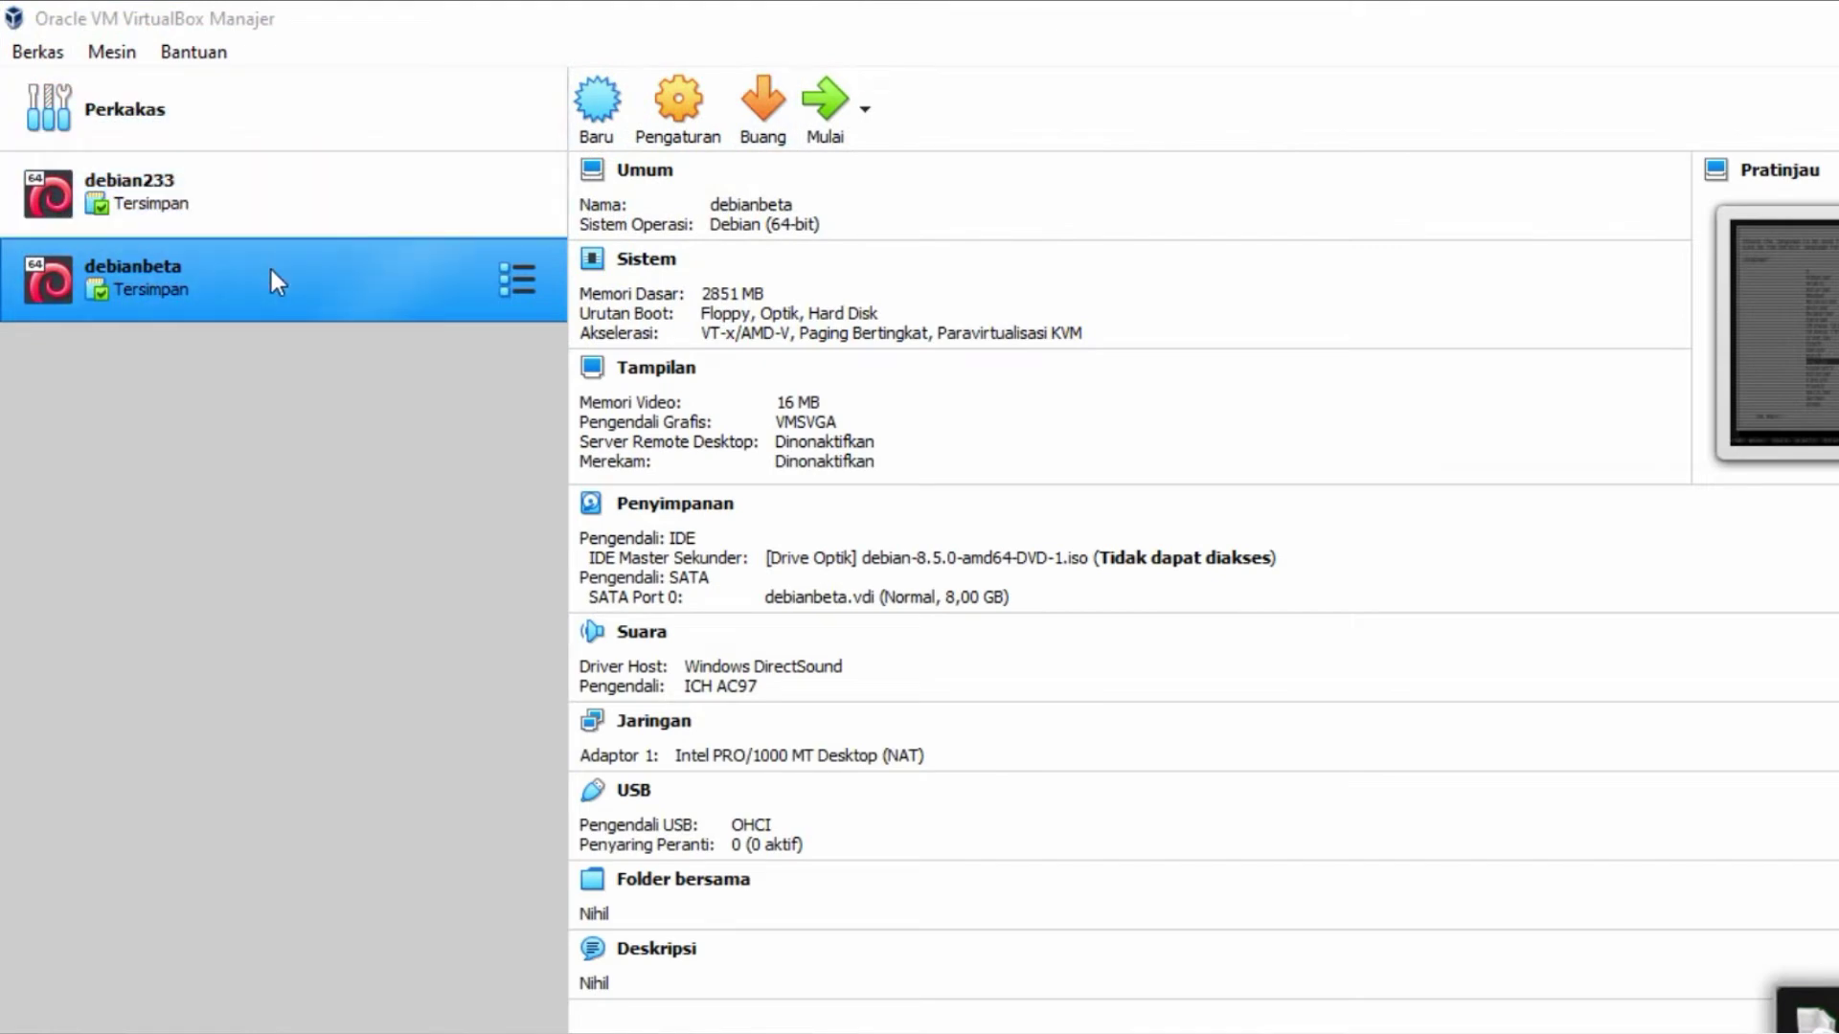
Remove the debianbeta virtual machine from the machine list
{"action": "right_click", "coordinate": [268, 266]}
{"action": "left_click", "coordinate": [371, 421]}
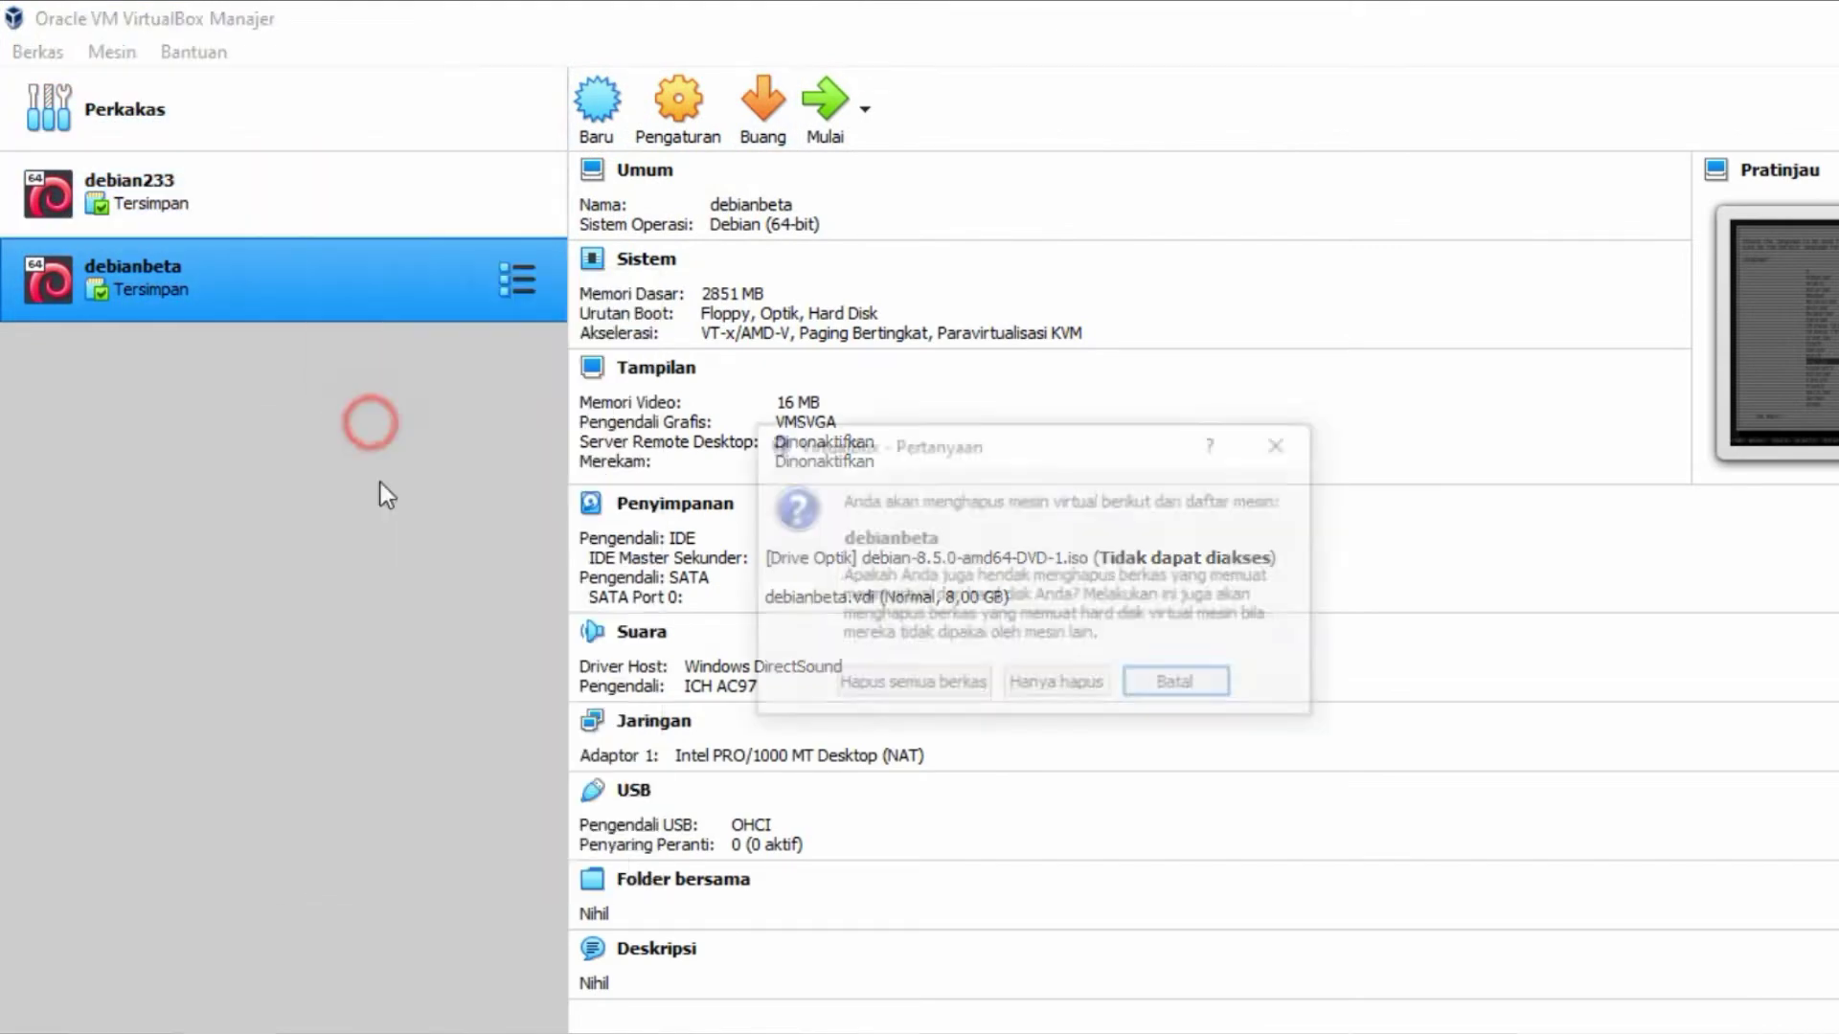
{"action": "left_click", "coordinate": [749, 687]}
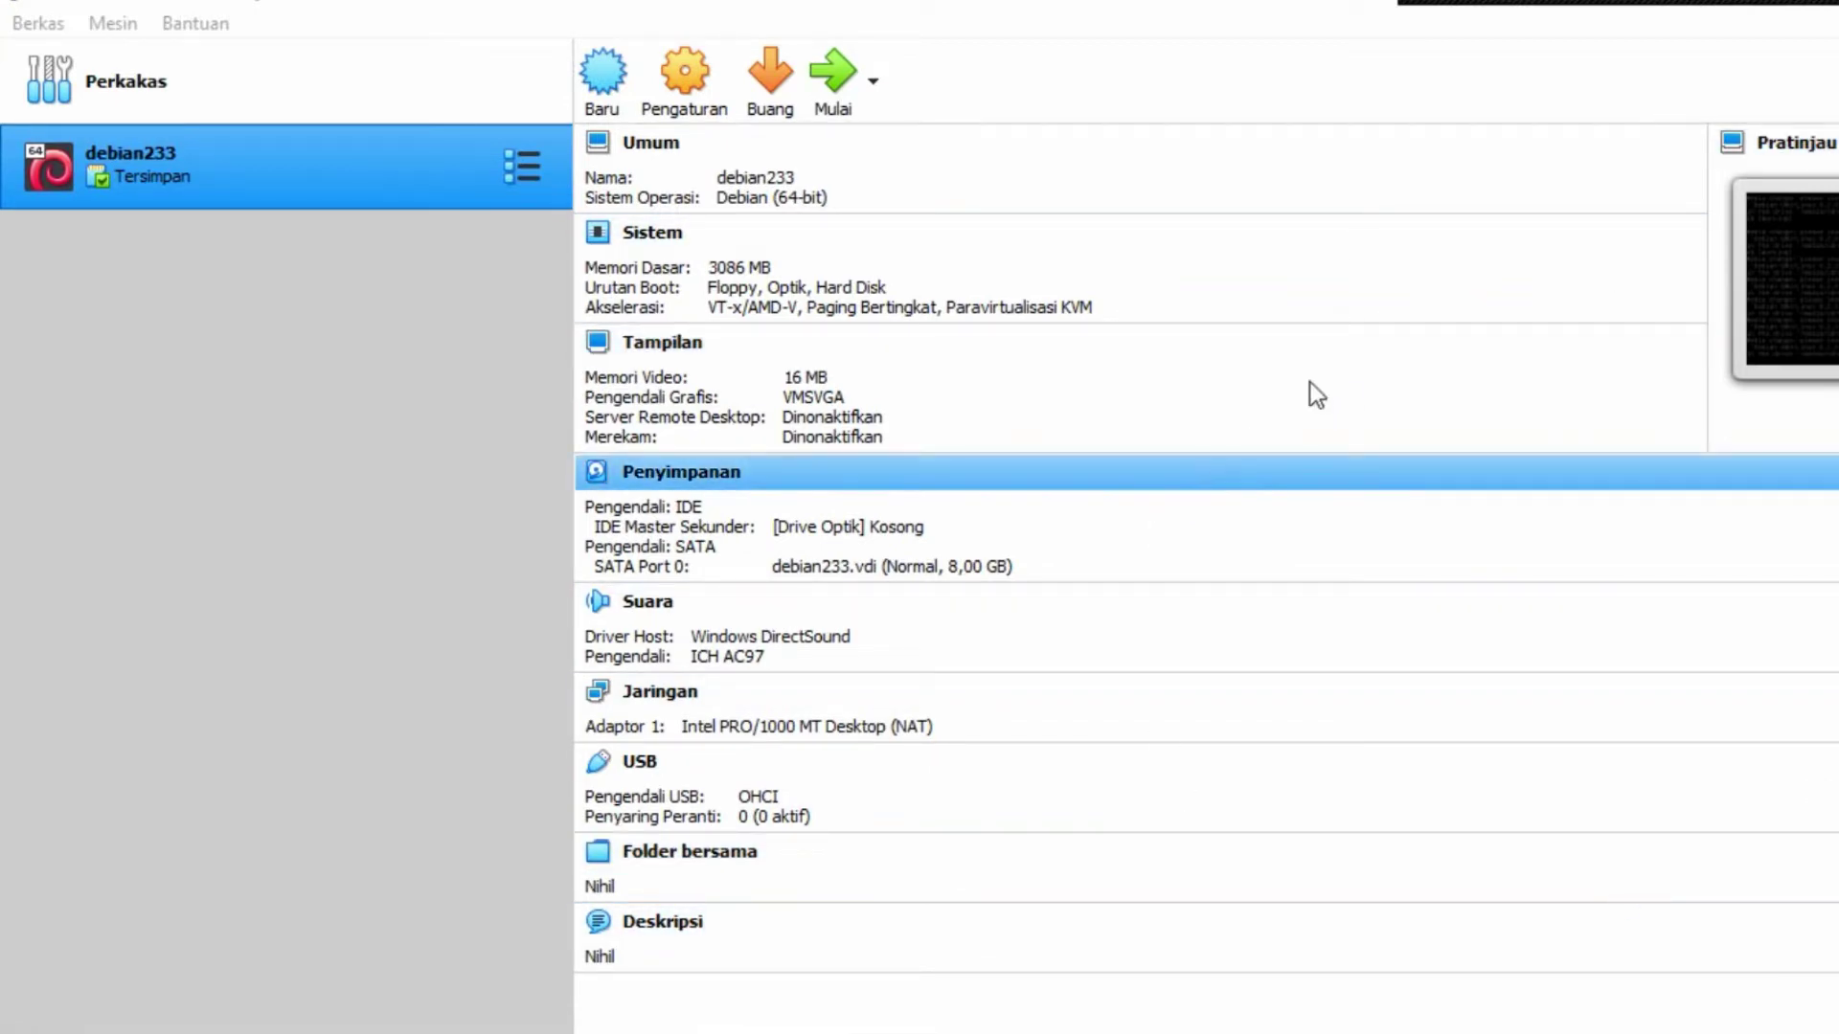
Define a new virtual machine named win7 with version Windows 7 (32-bit) and 3731 MB of memory
{"action": "left_click", "coordinate": [602, 73]}
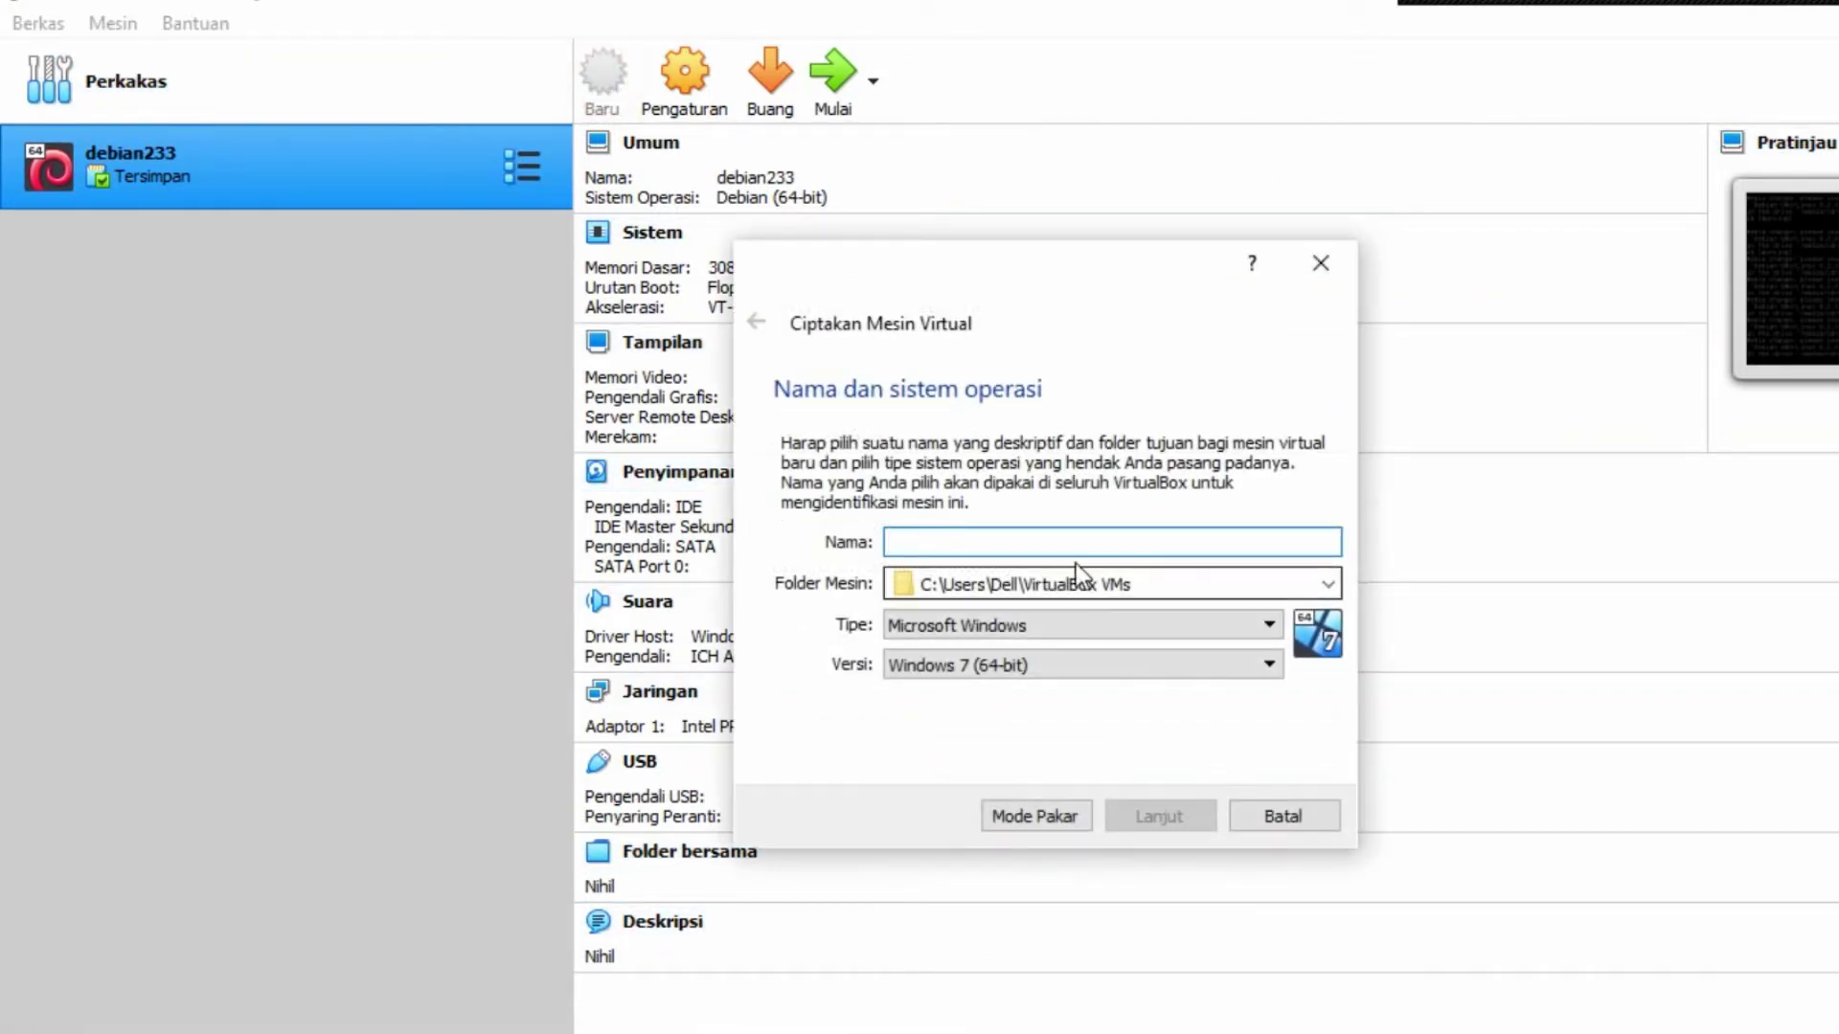
{"action": "type", "text": "w"}
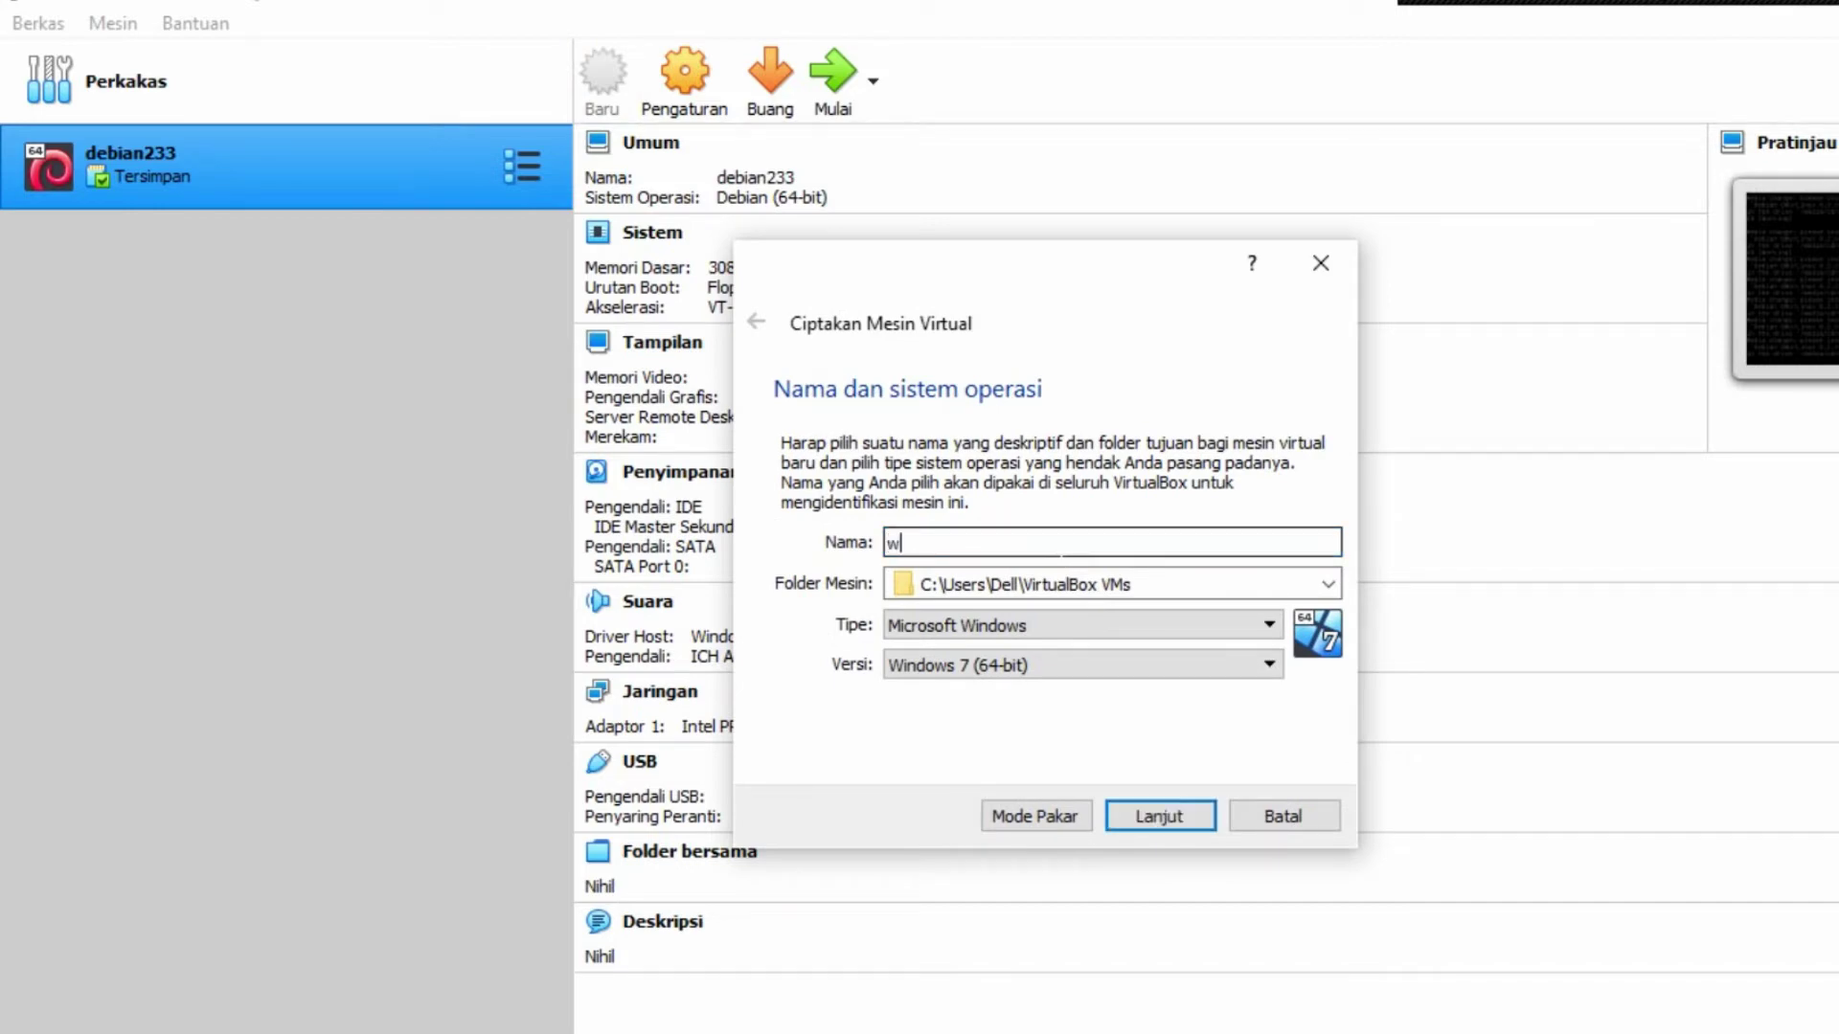
{"action": "type", "text": "in7"}
{"action": "left_click", "coordinate": [1115, 658]}
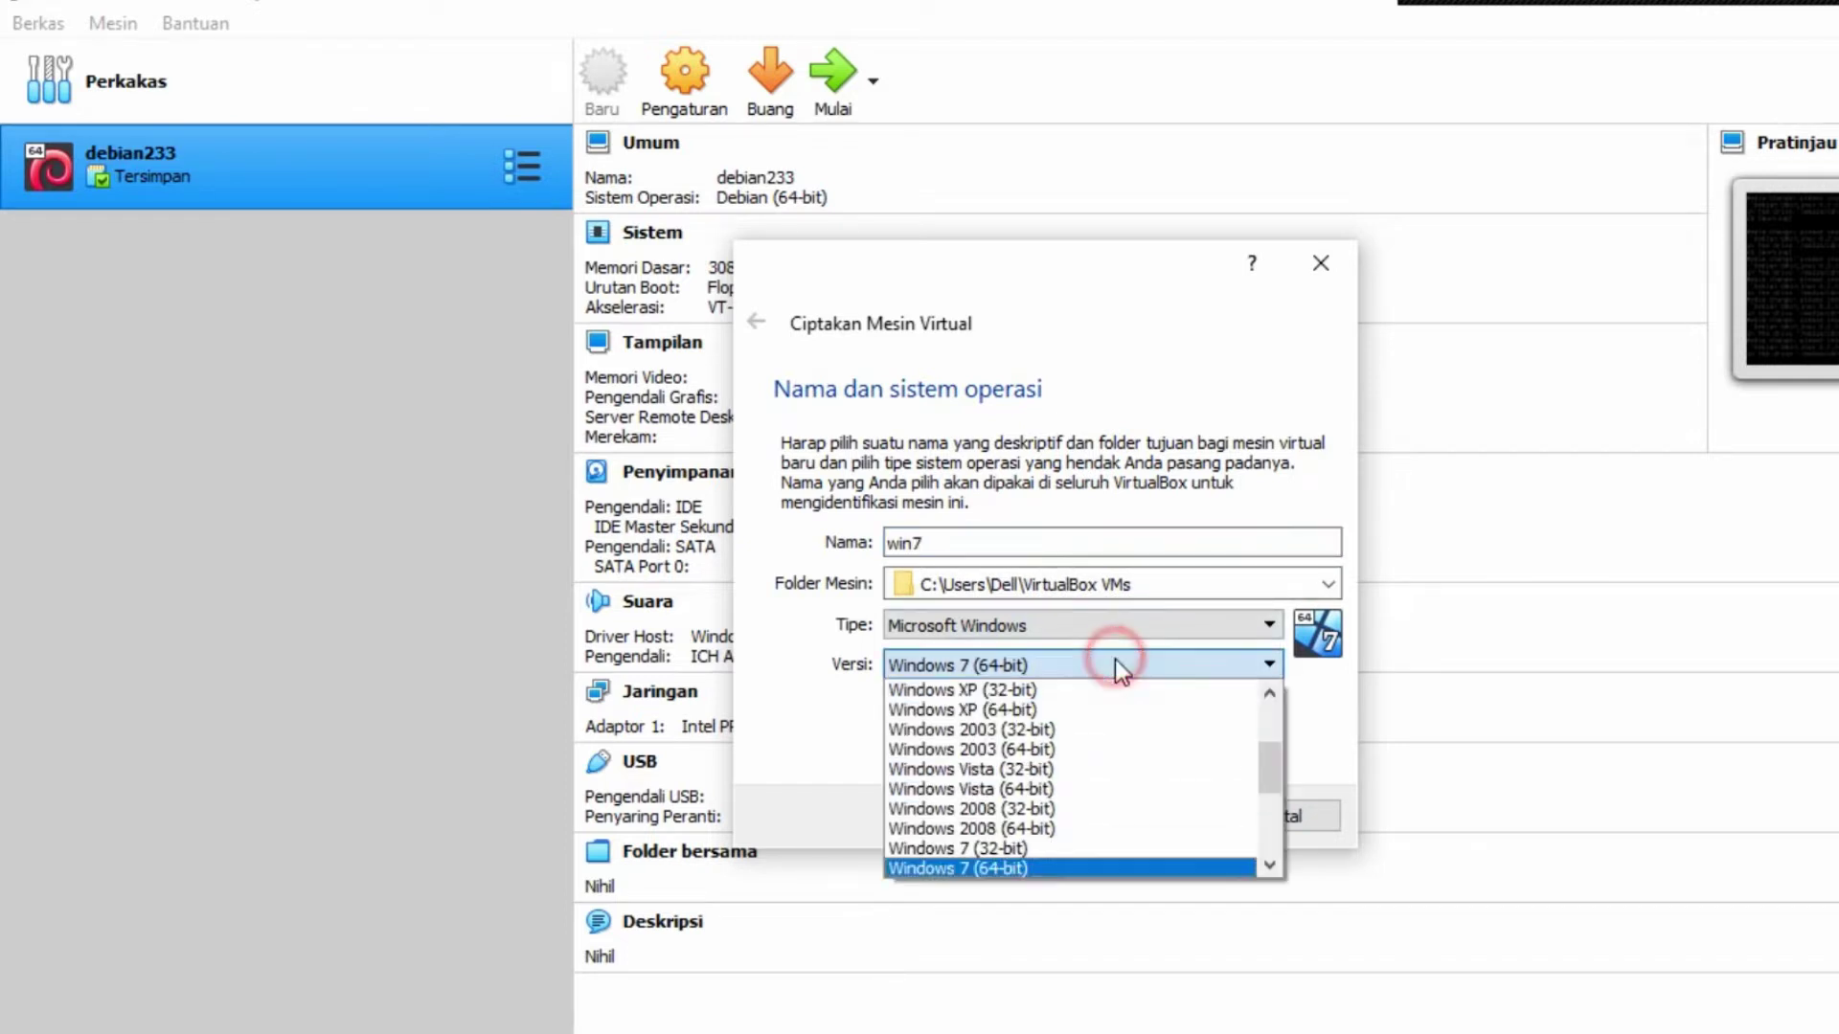
{"action": "left_click", "coordinate": [1050, 850]}
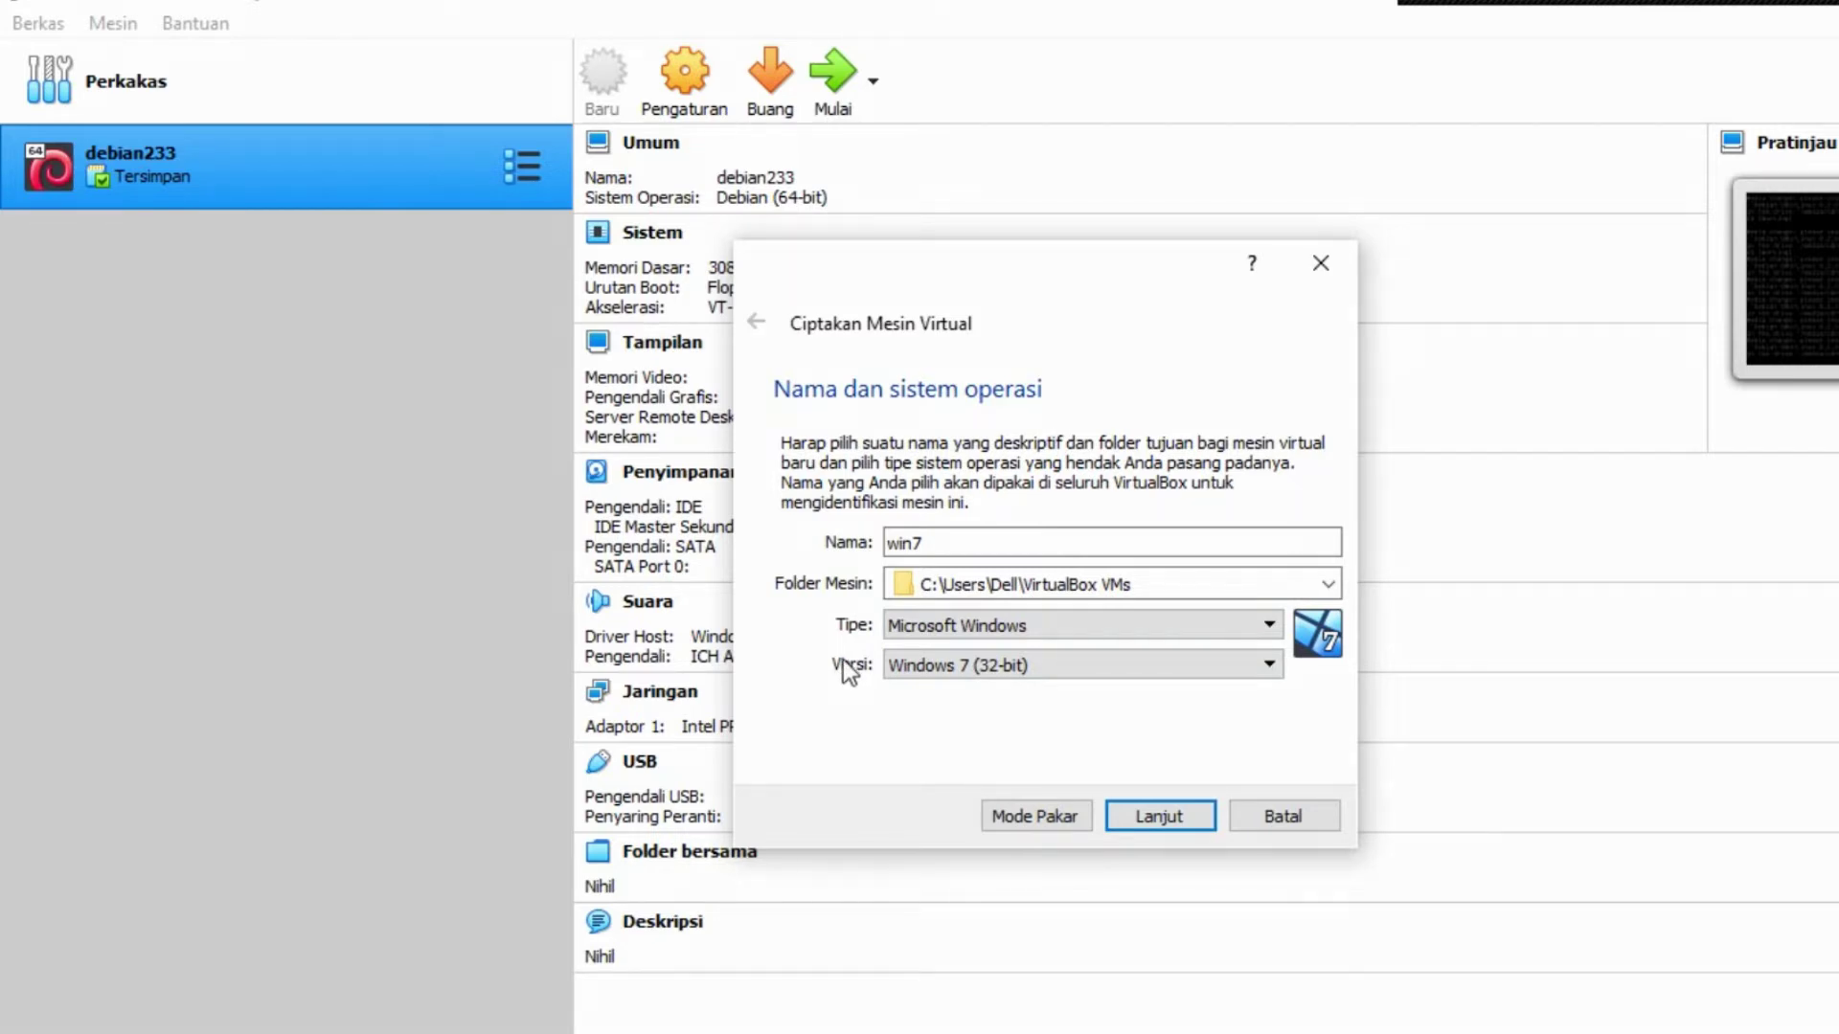
{"action": "left_click", "coordinate": [1171, 819]}
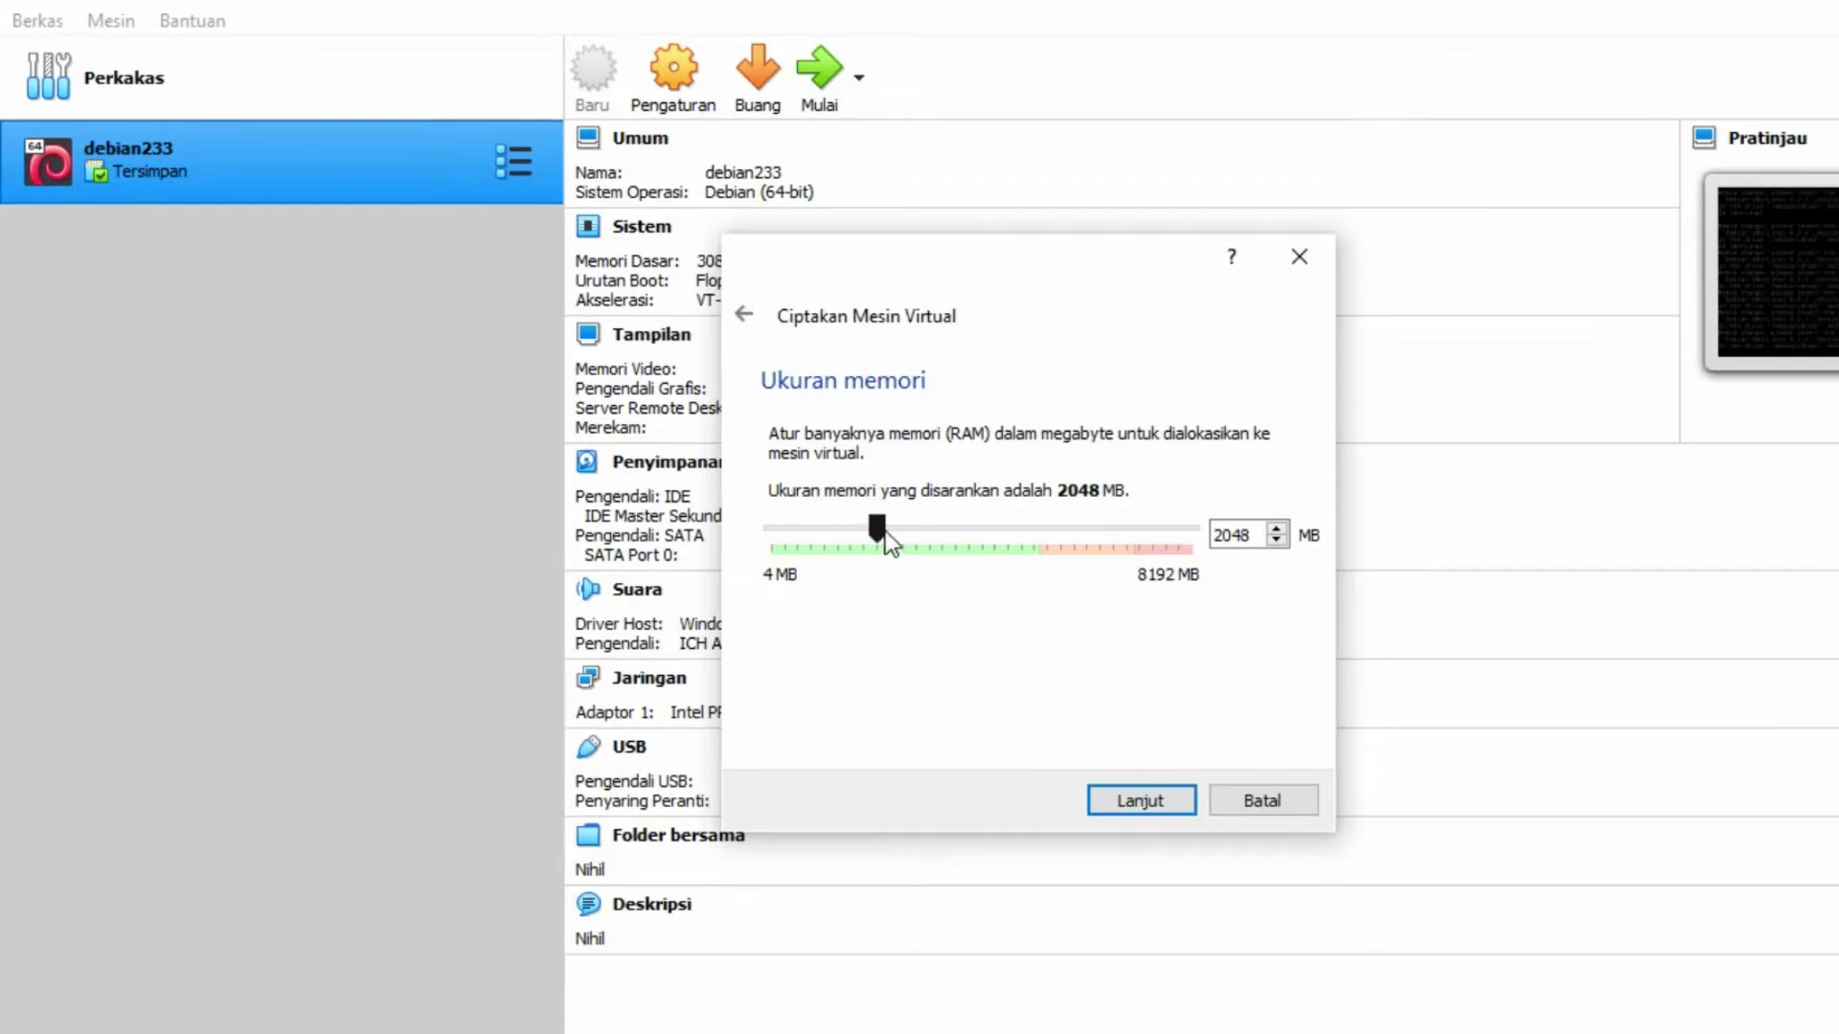
{"action": "left_click_drag", "start_coordinate": [898, 542], "coordinate": [970, 555]}
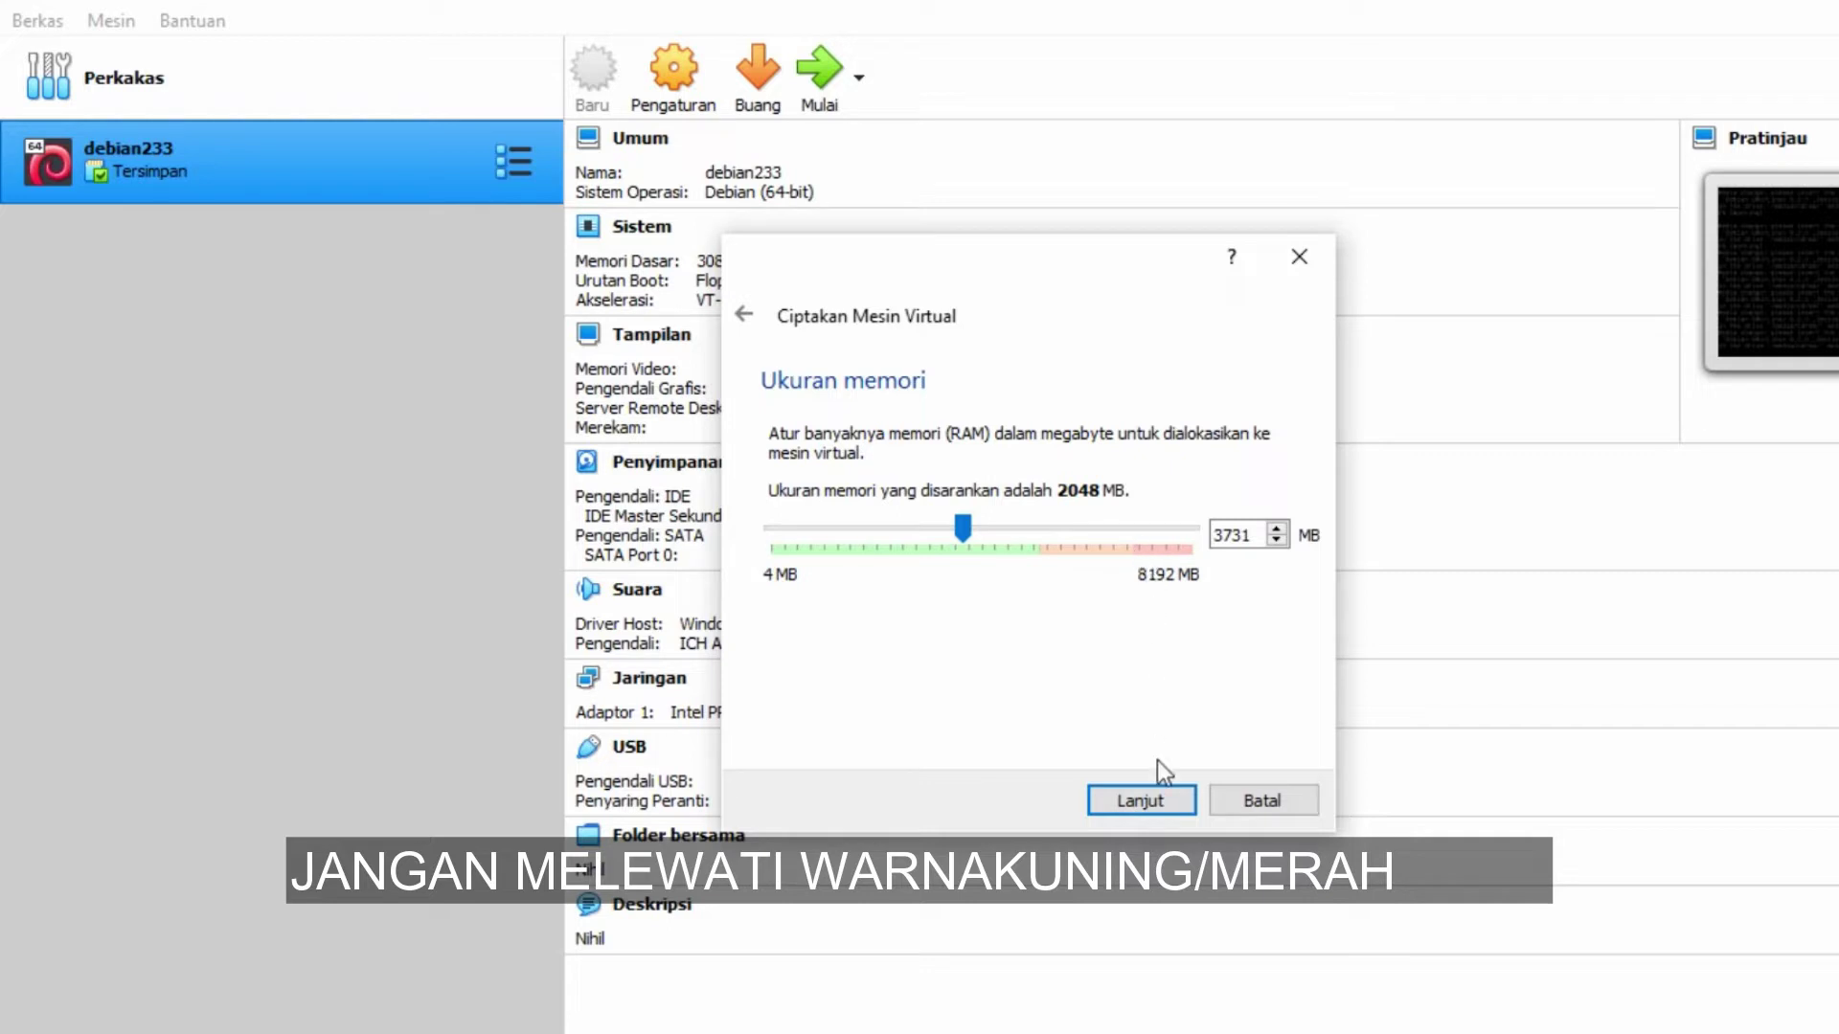
{"action": "left_click", "coordinate": [1138, 803]}
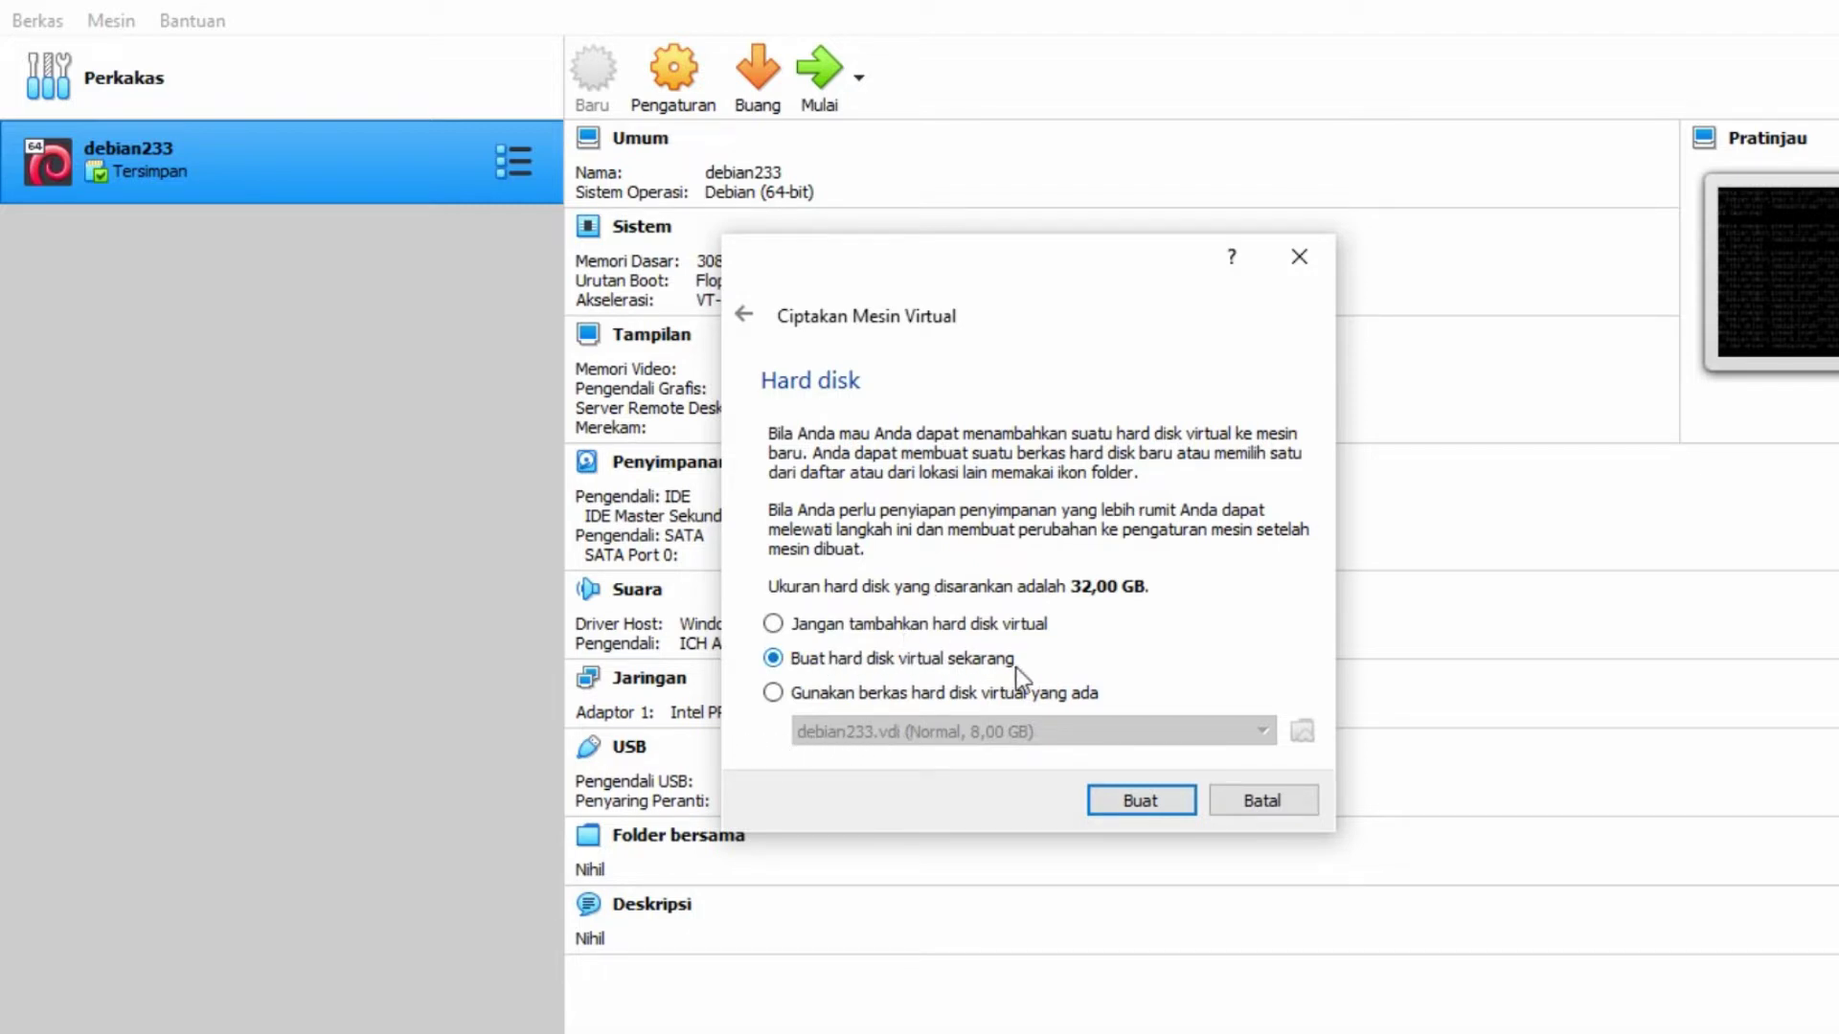
Create a new dynamically allocated VDI hard disk of 32 GB for the machine
{"action": "left_click", "coordinate": [1139, 806]}
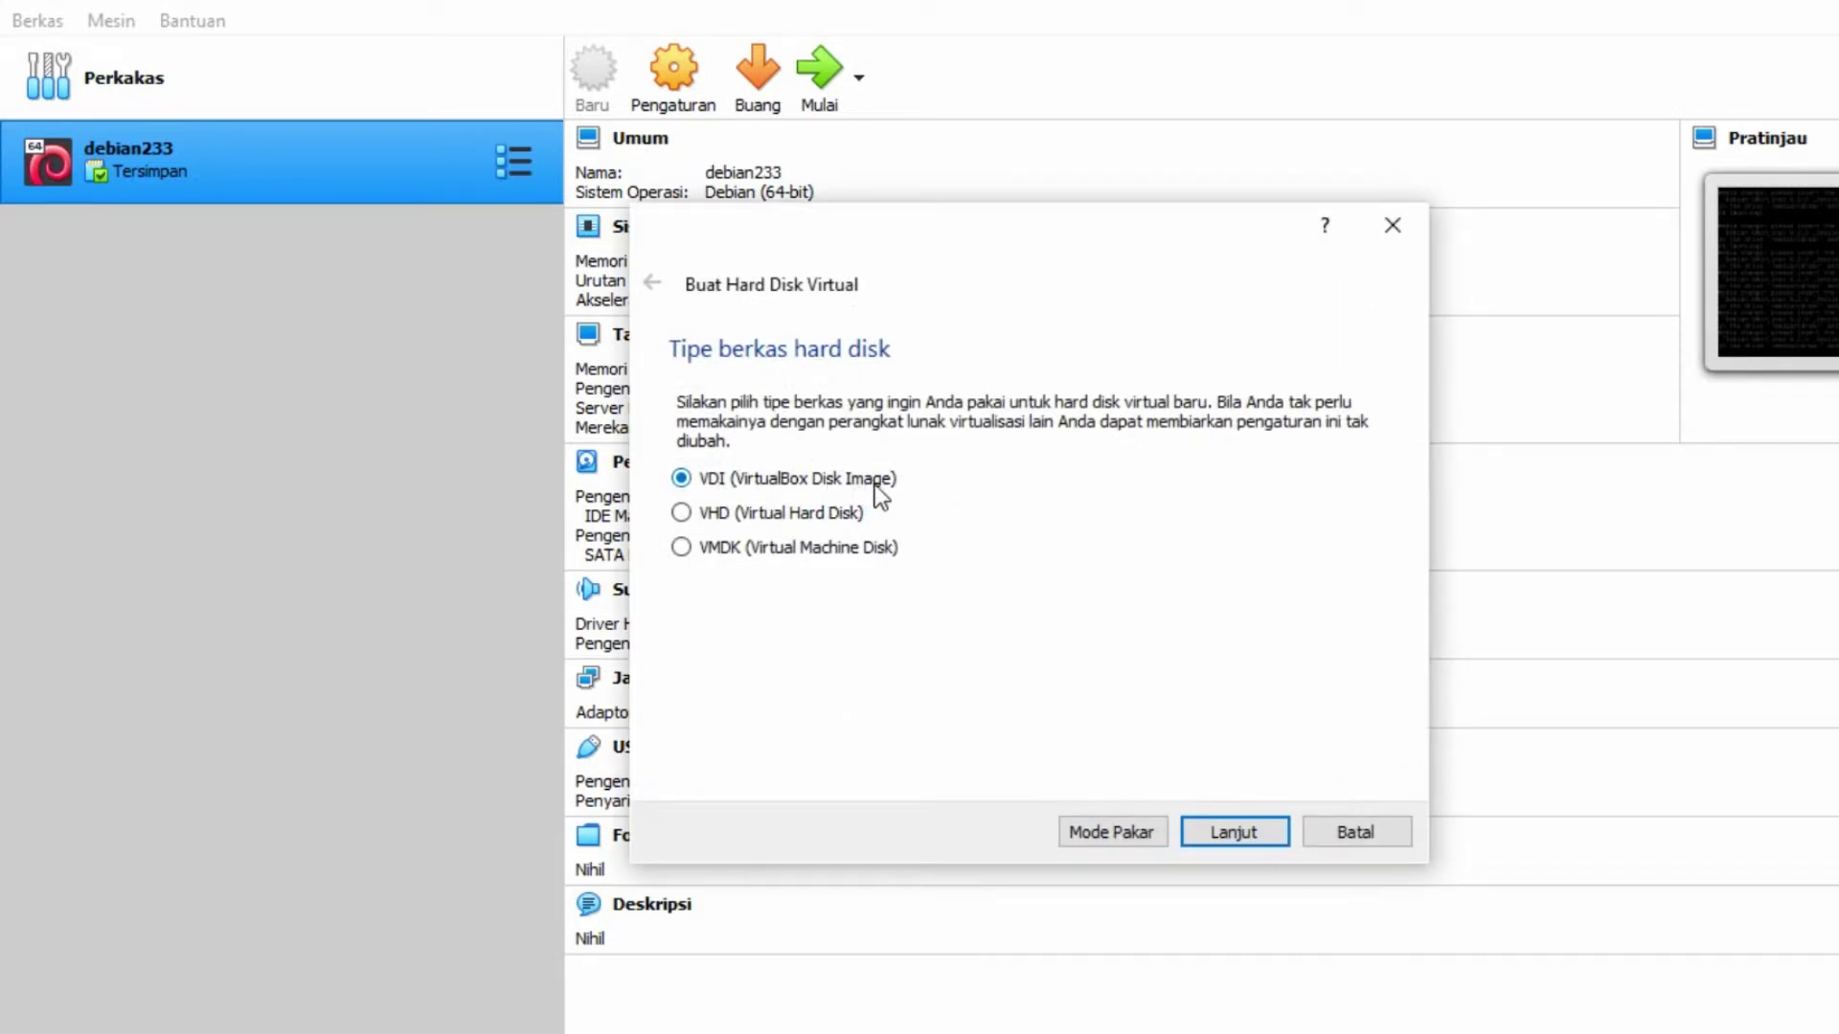
{"action": "left_click", "coordinate": [1230, 831]}
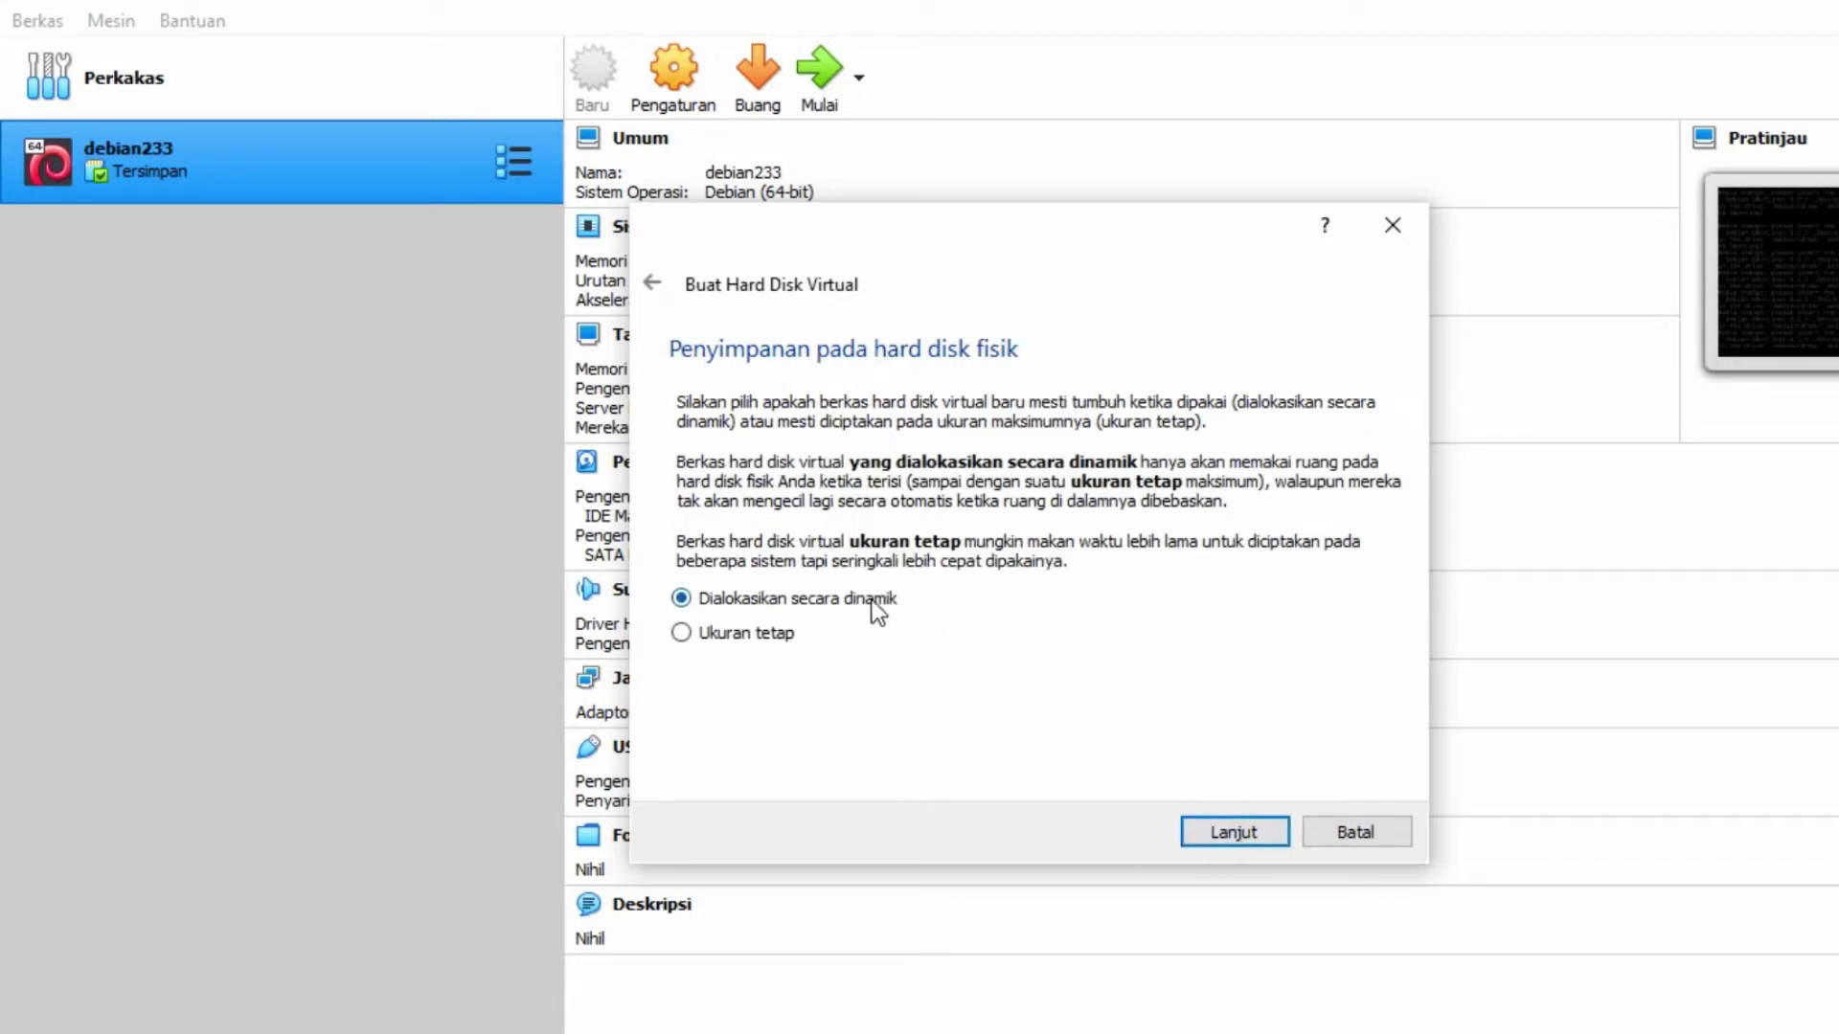
{"action": "left_click", "coordinate": [1234, 831]}
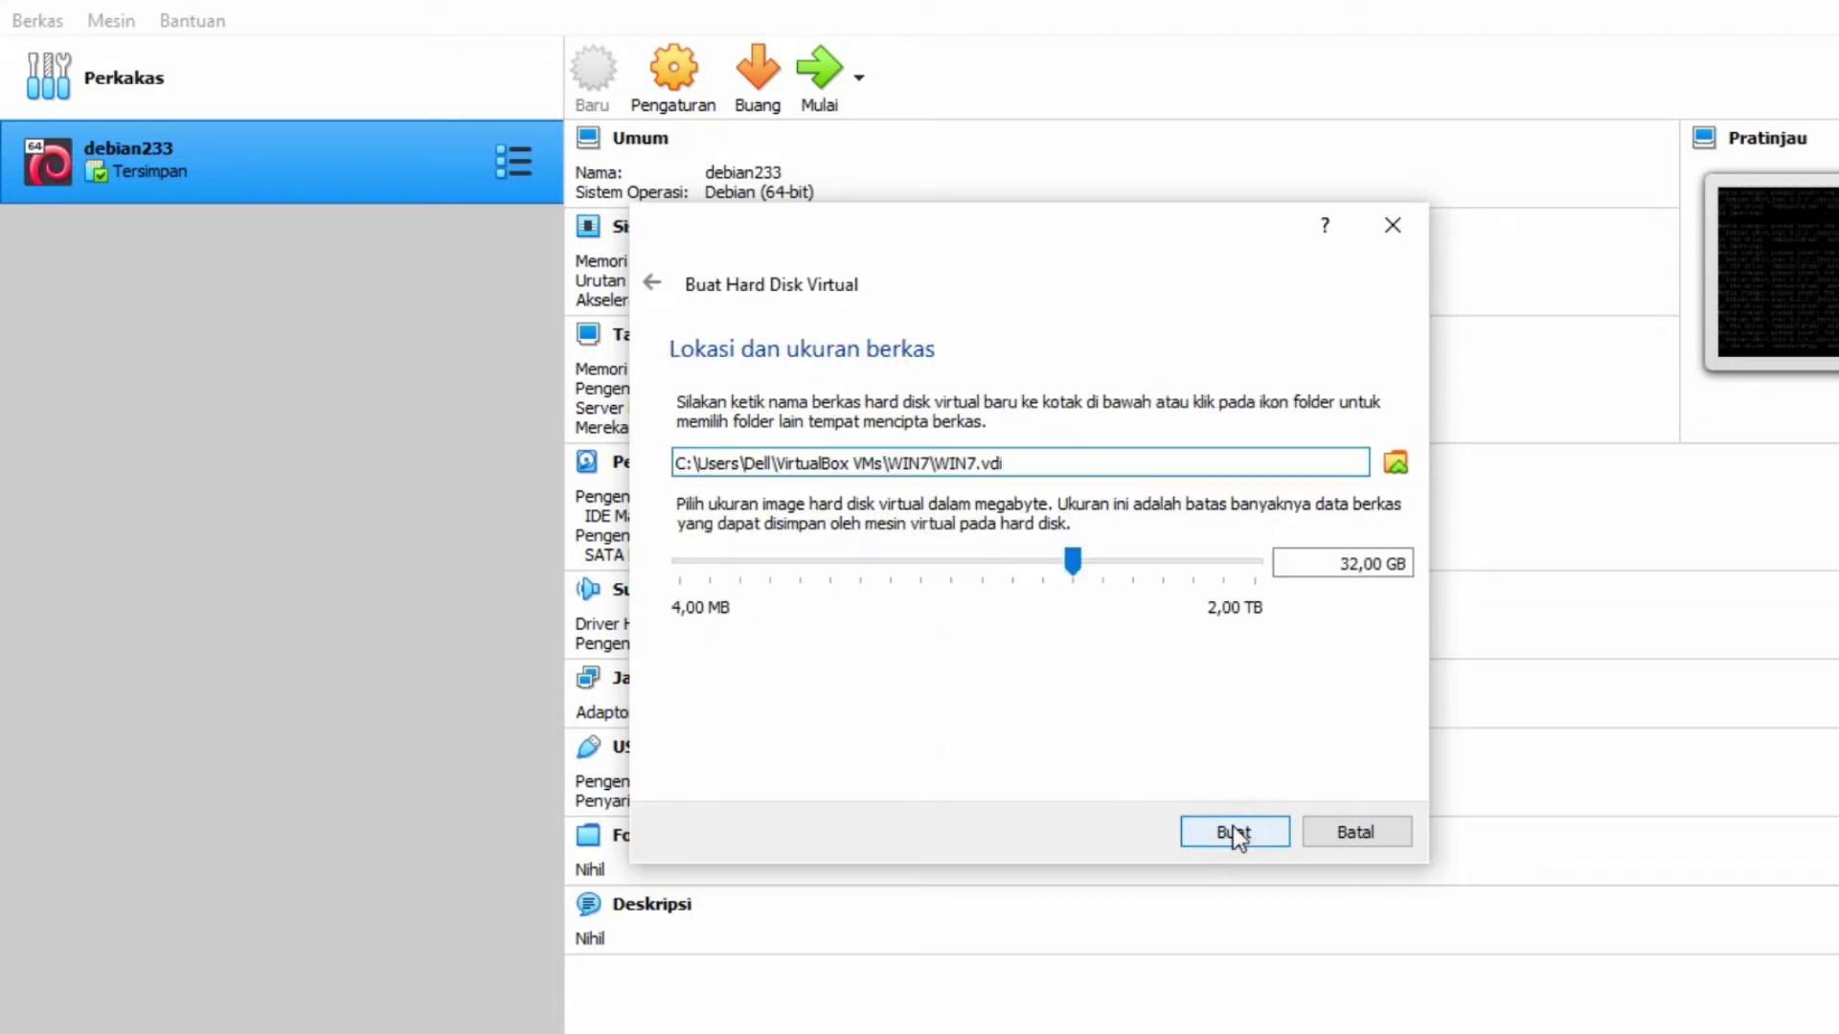
{"action": "left_click", "coordinate": [1234, 831]}
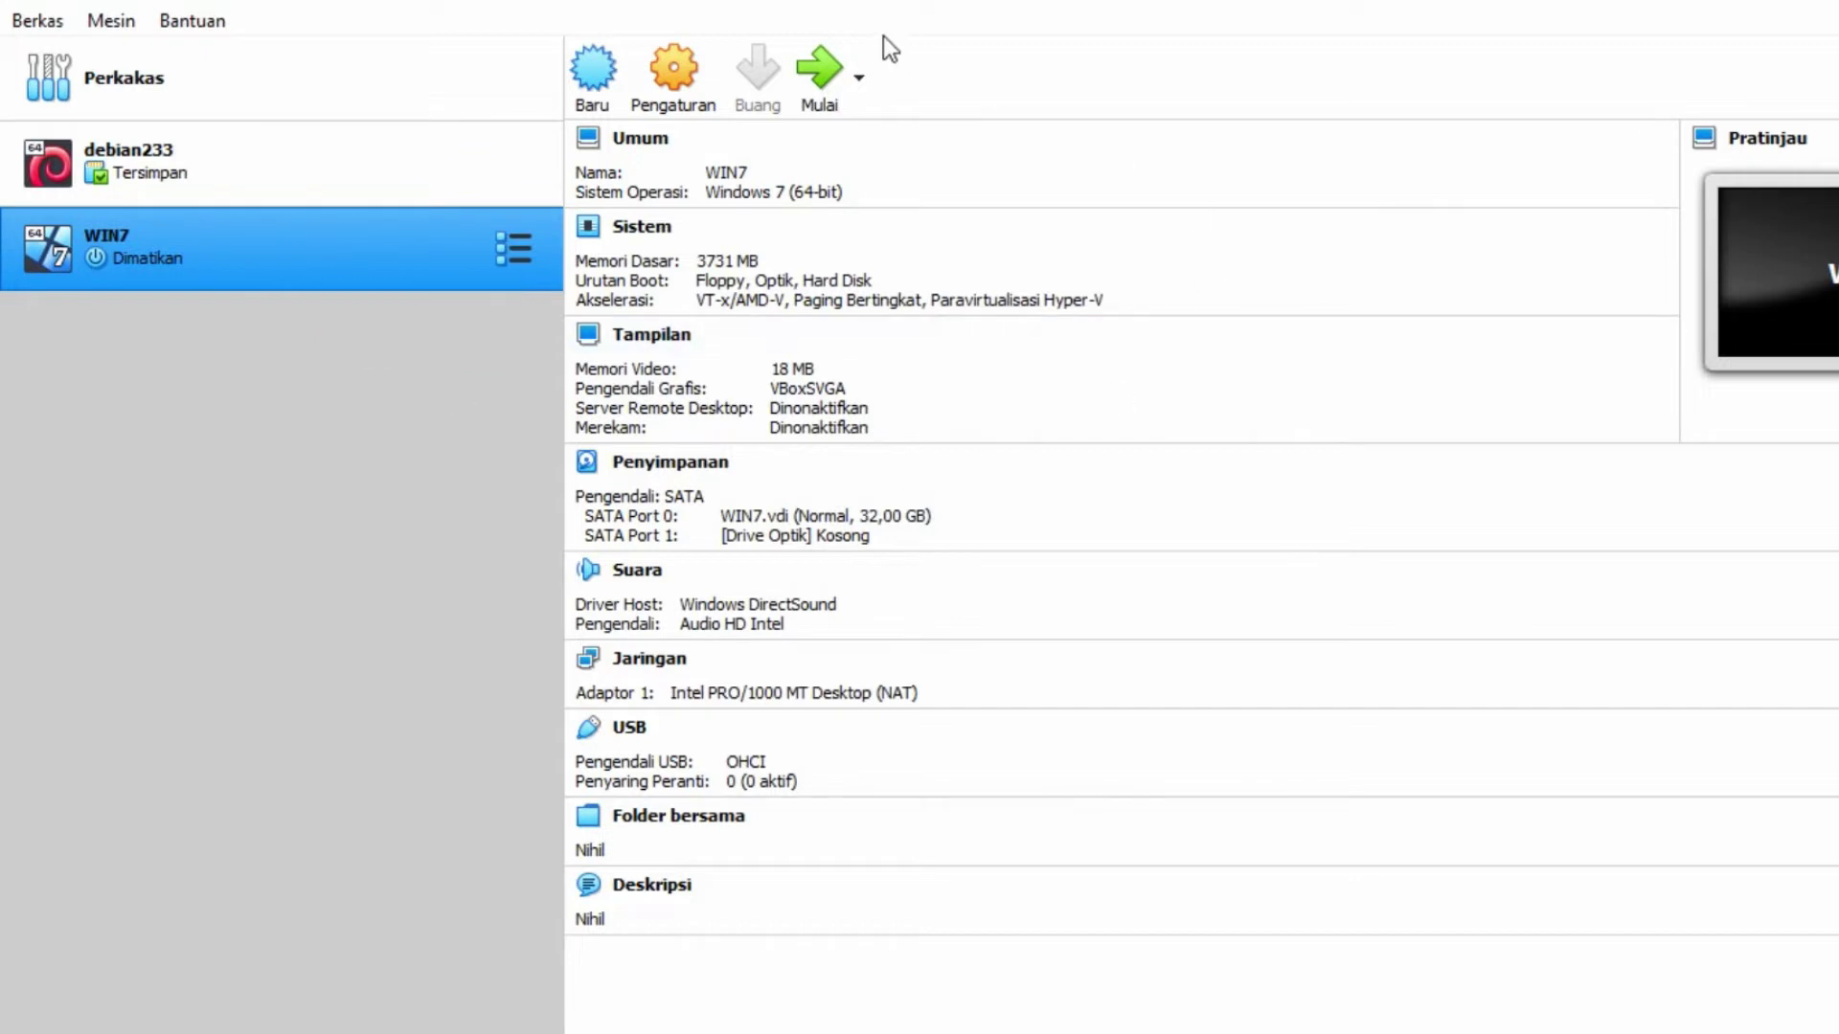
Start the WIN7 machine and begin adding an optical disk image as its startup disk
{"action": "left_click", "coordinate": [815, 75]}
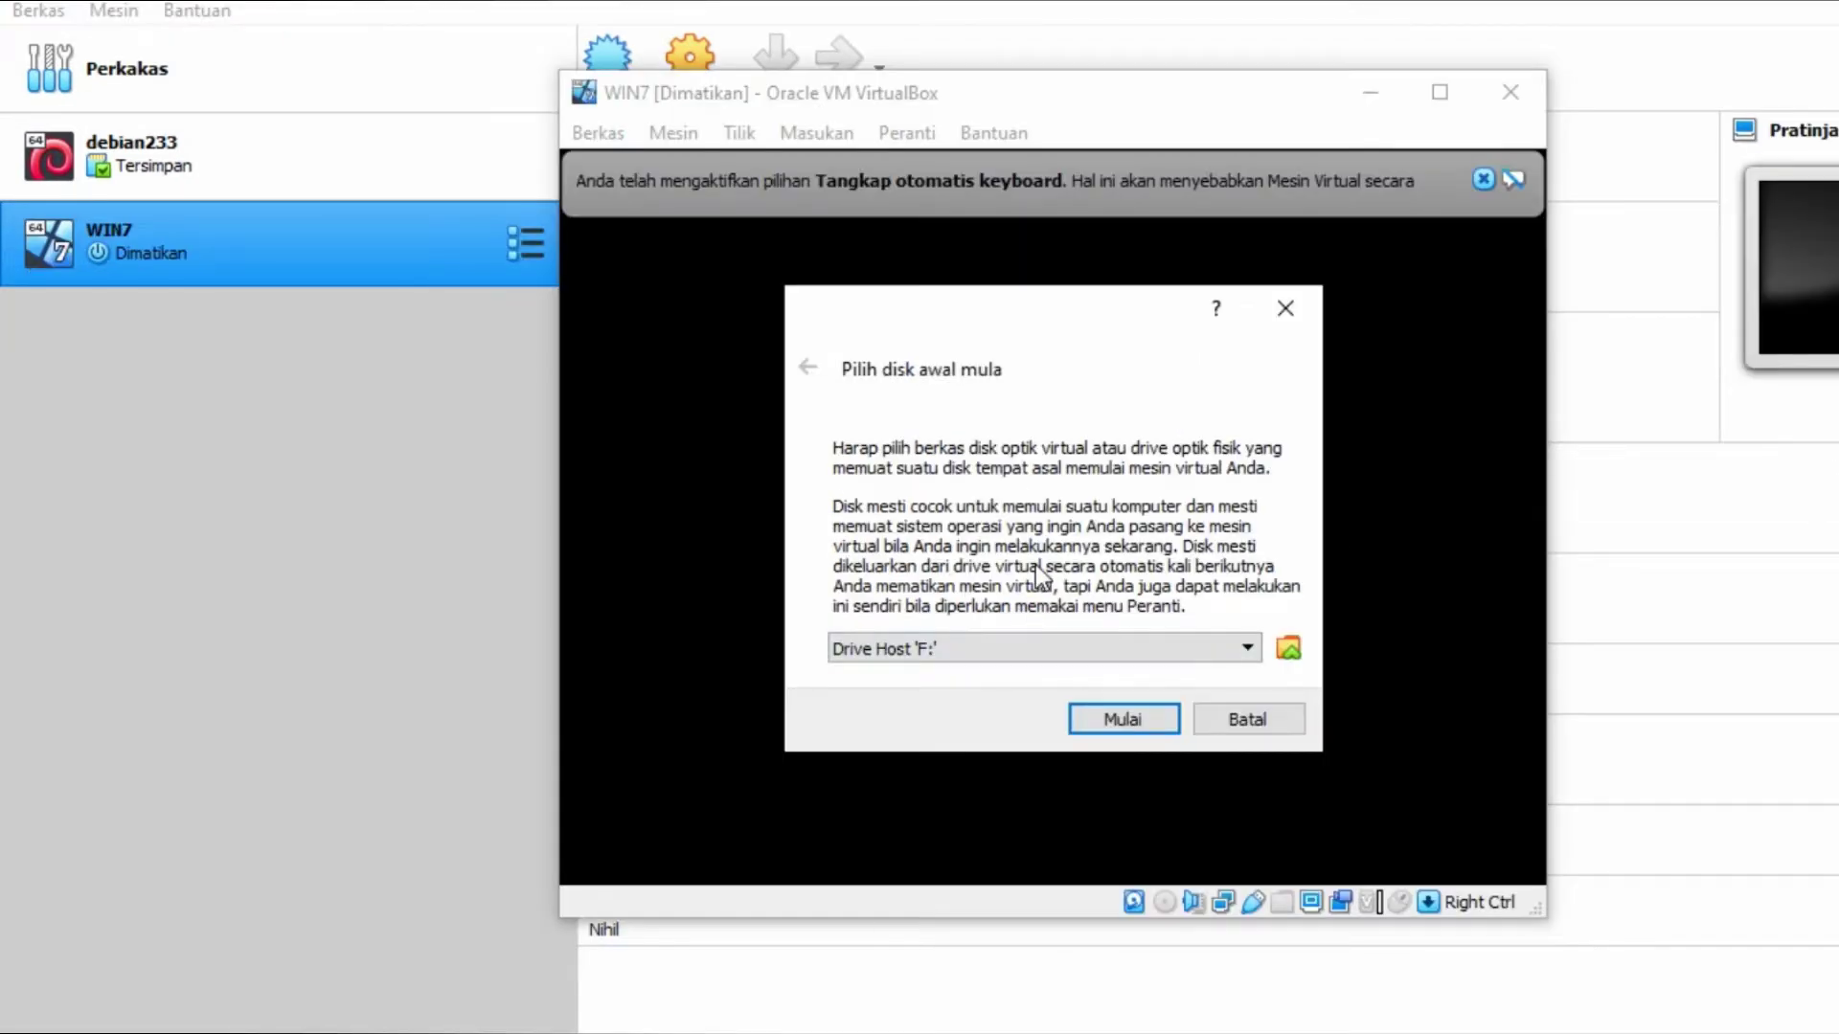
{"action": "left_click", "coordinate": [1286, 650]}
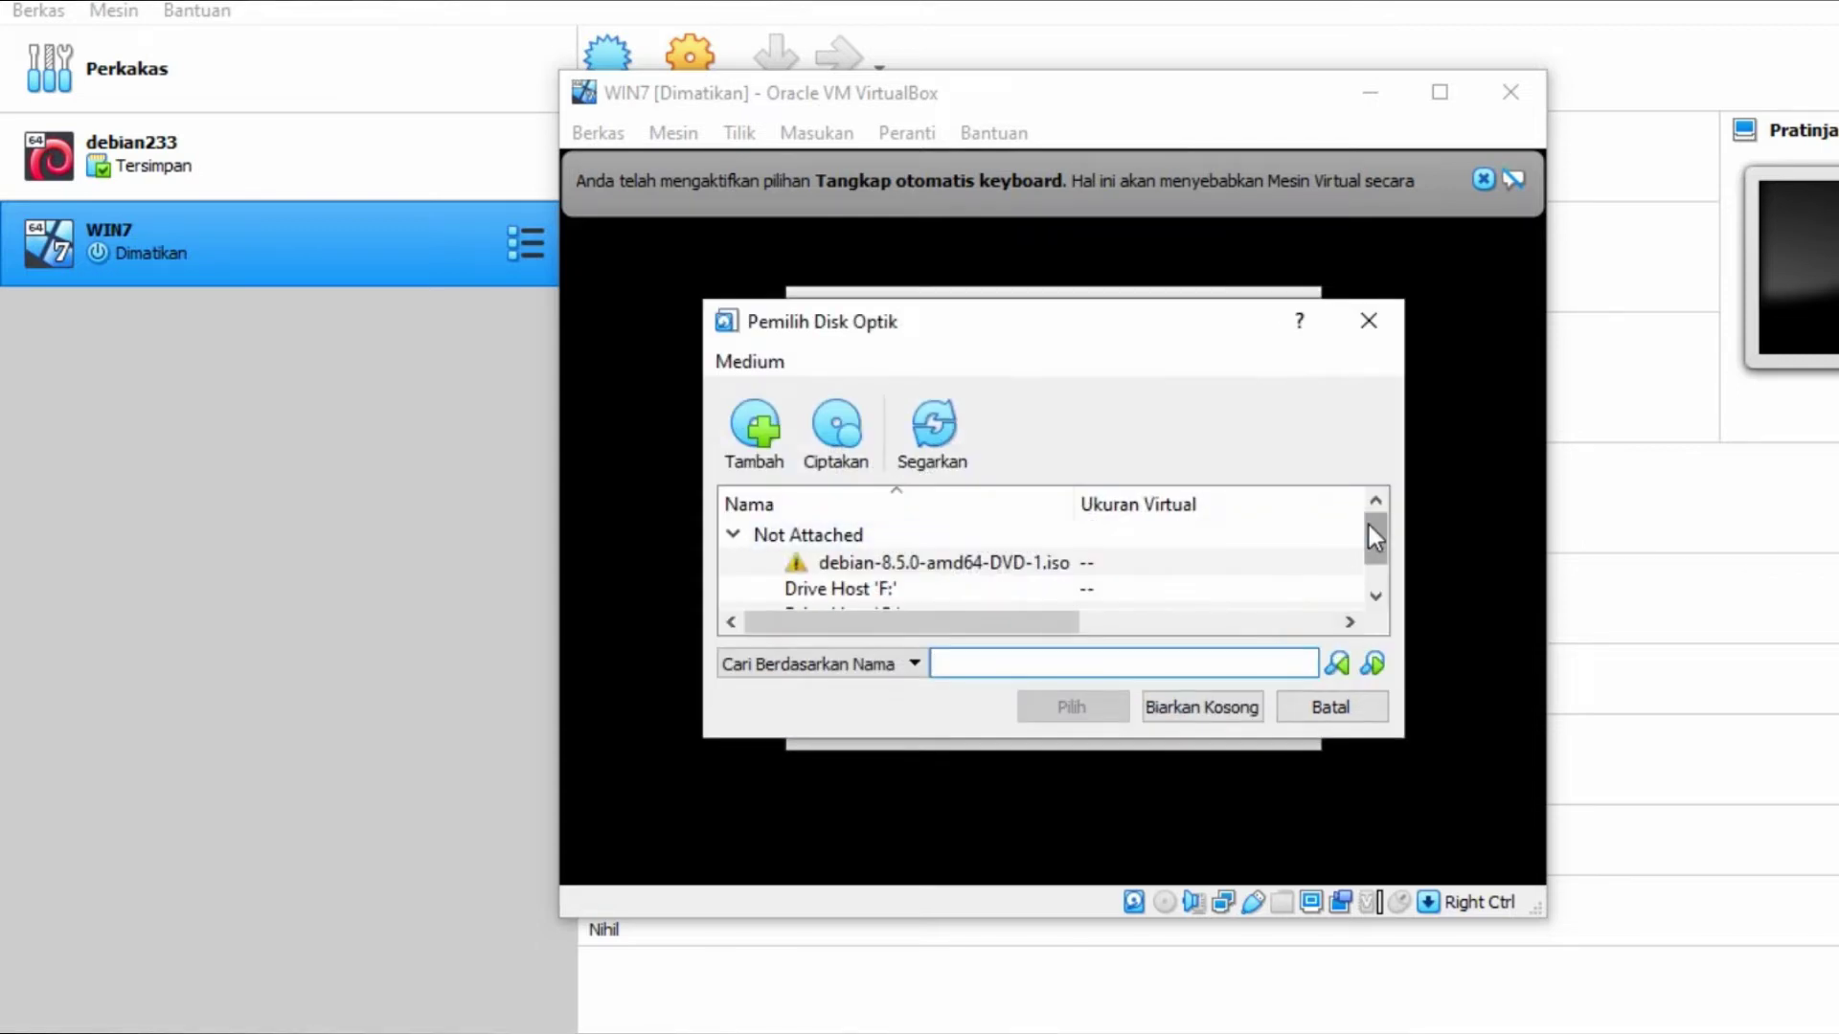
{"action": "left_click", "coordinate": [765, 428]}
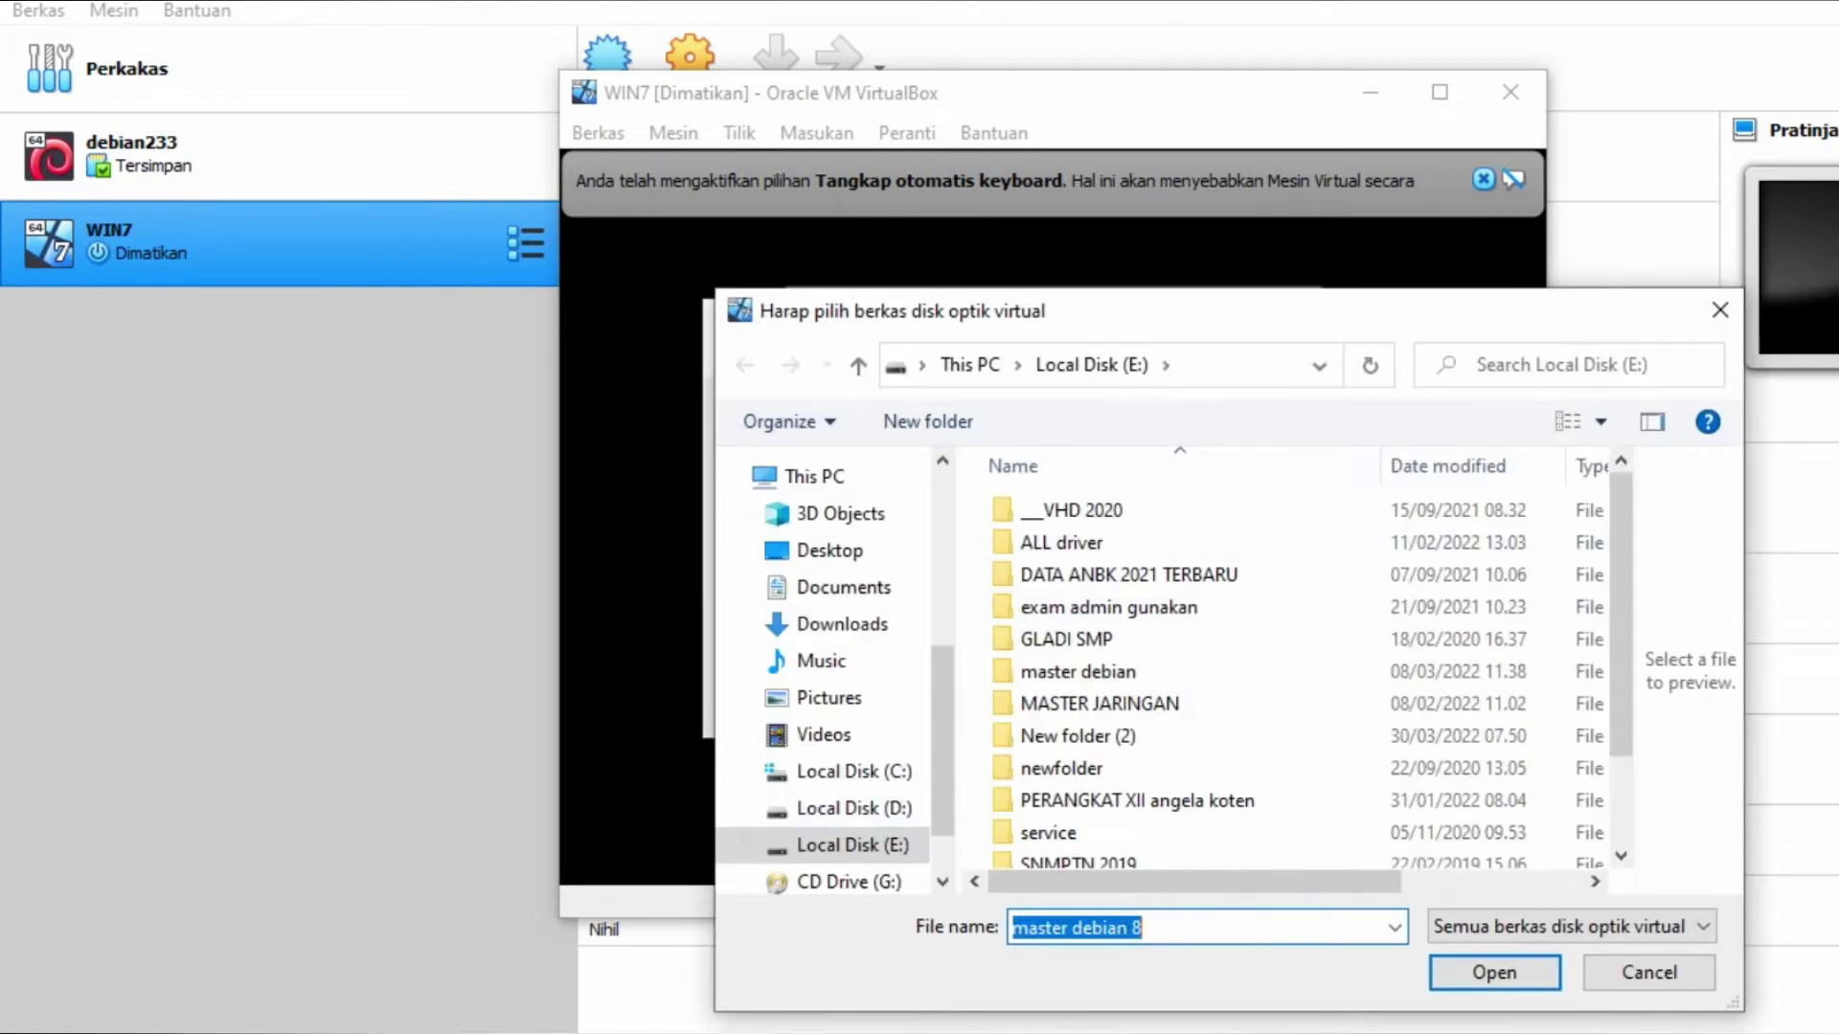
Switch to File Explorer and check where Windows 7 Ultimate Iso.iso is stored under MASTER on Local Disk (D:)
{"action": "left_click", "coordinate": [497, 898]}
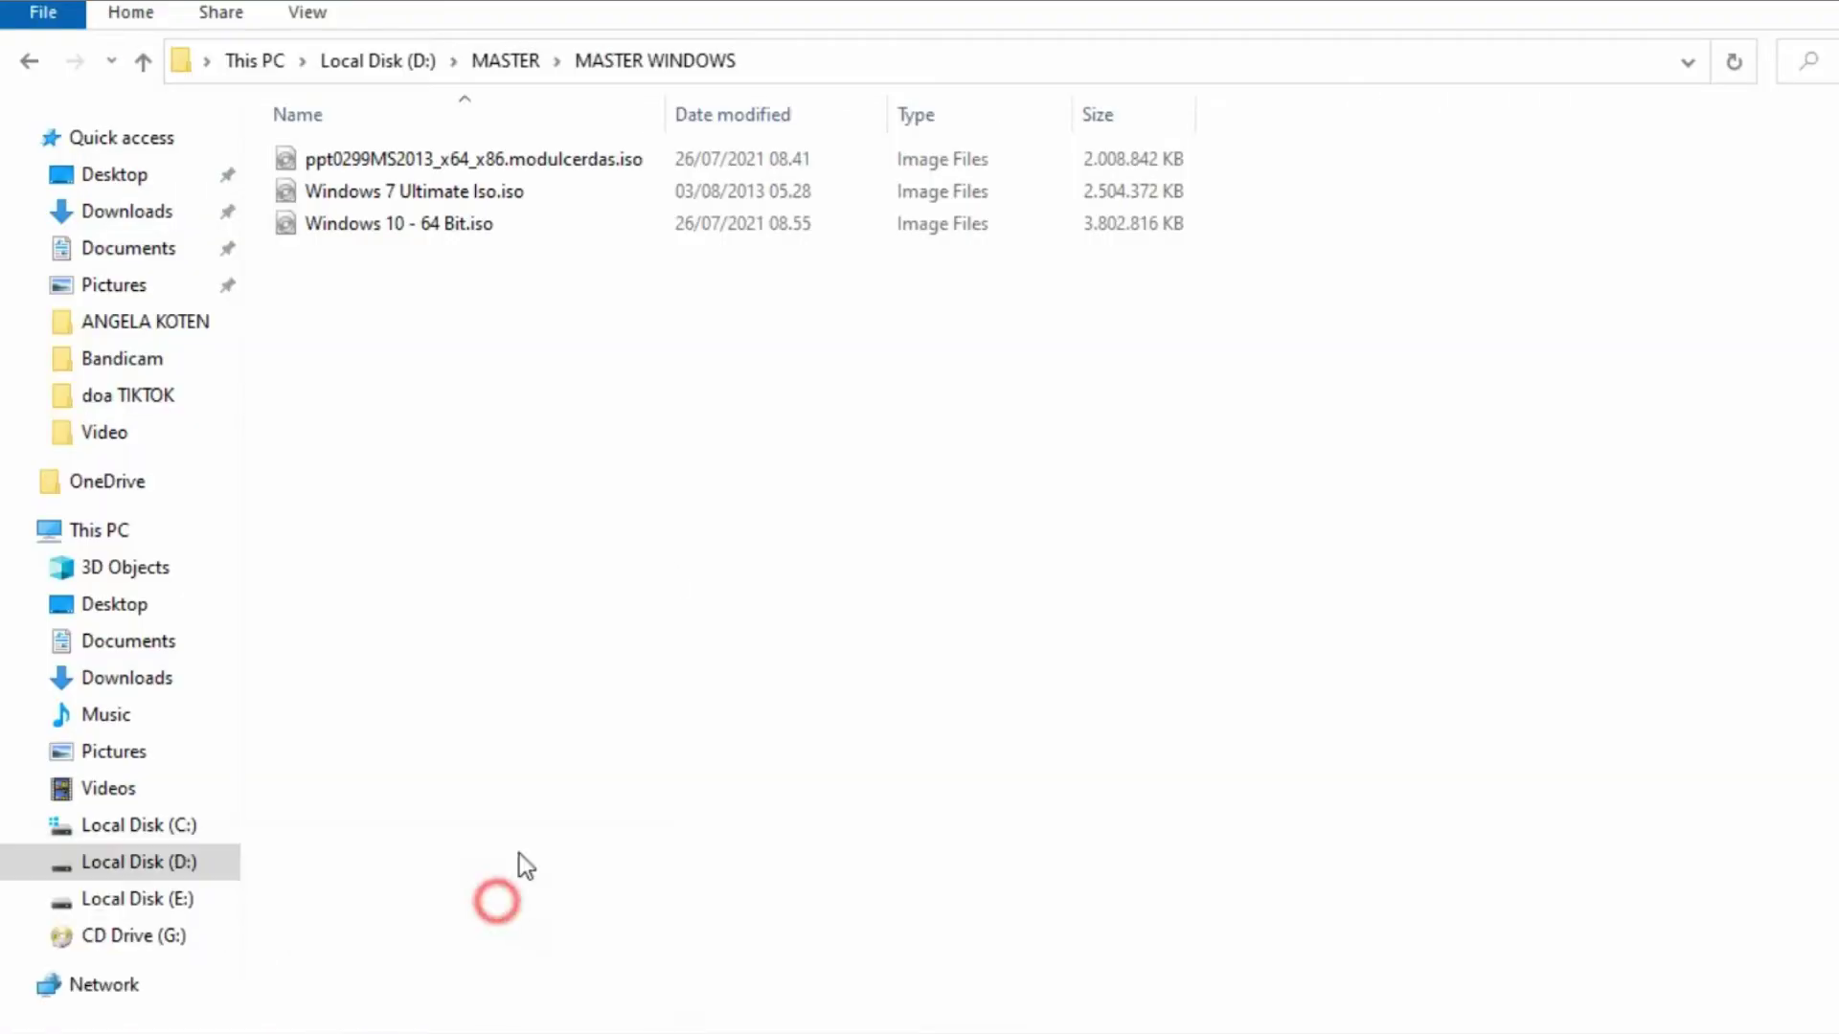
{"action": "left_click", "coordinate": [441, 197]}
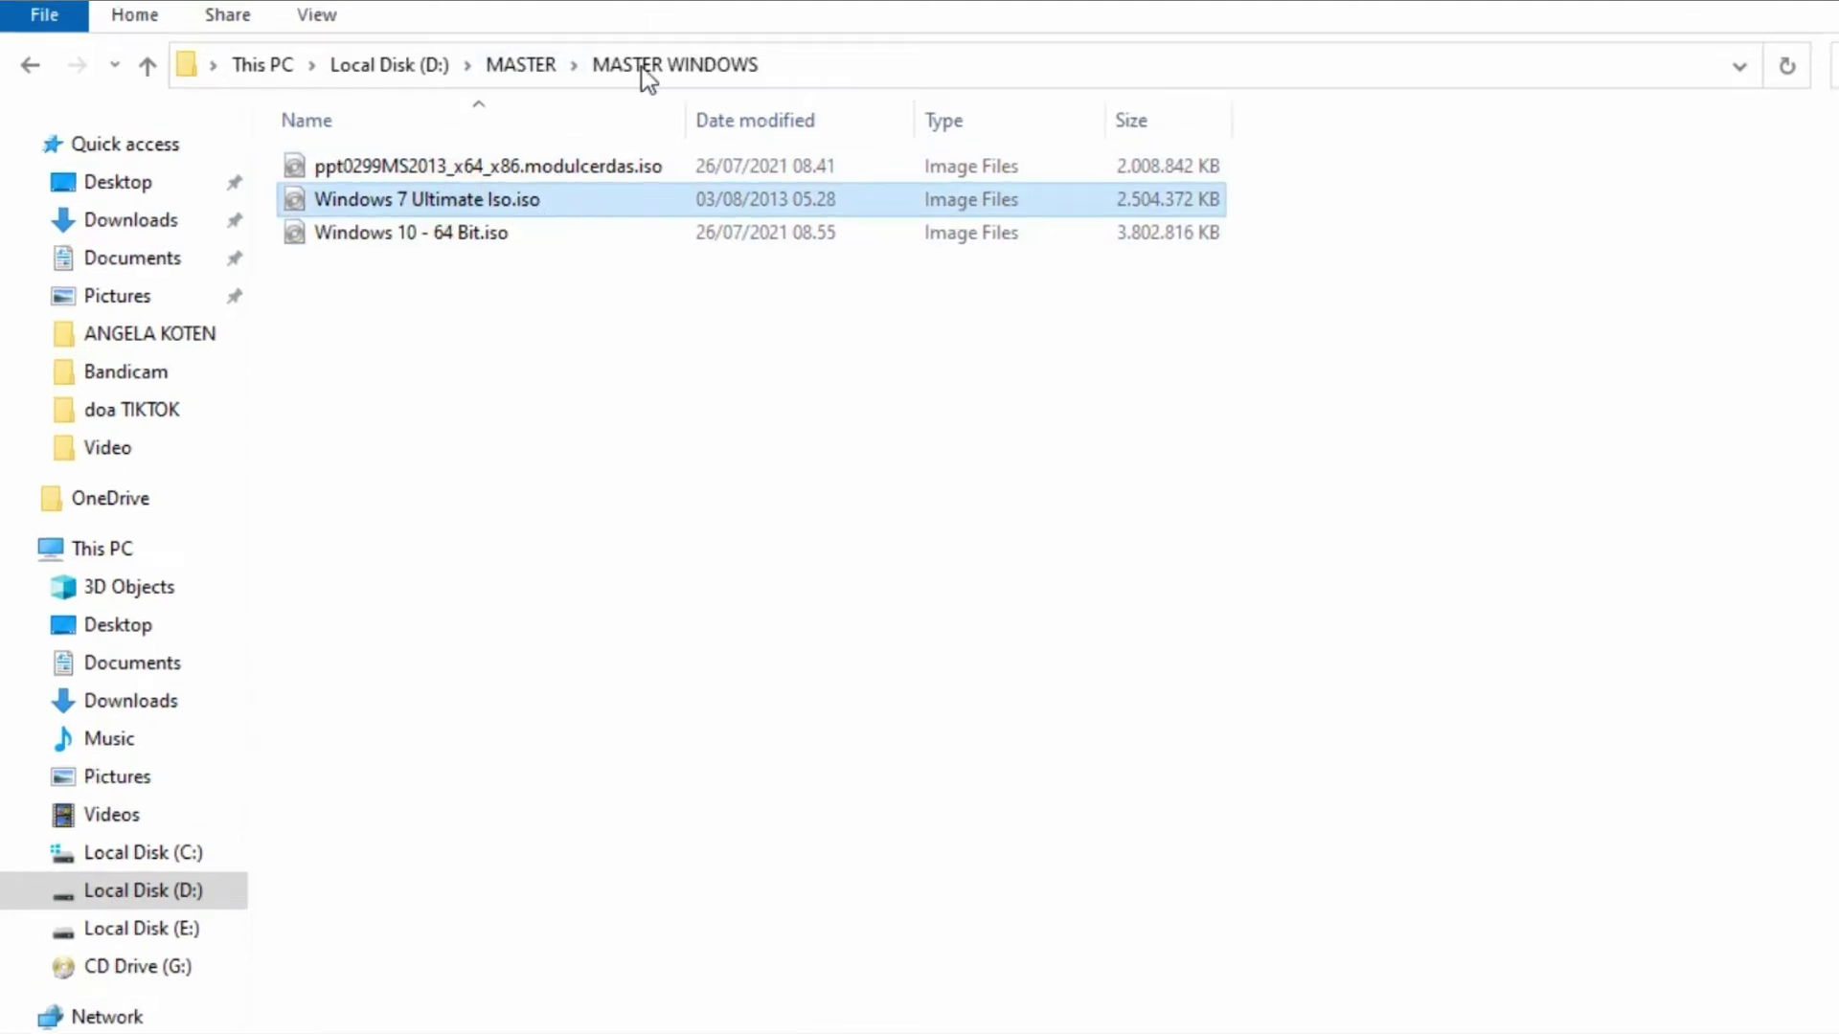
{"action": "left_click", "coordinate": [520, 65]}
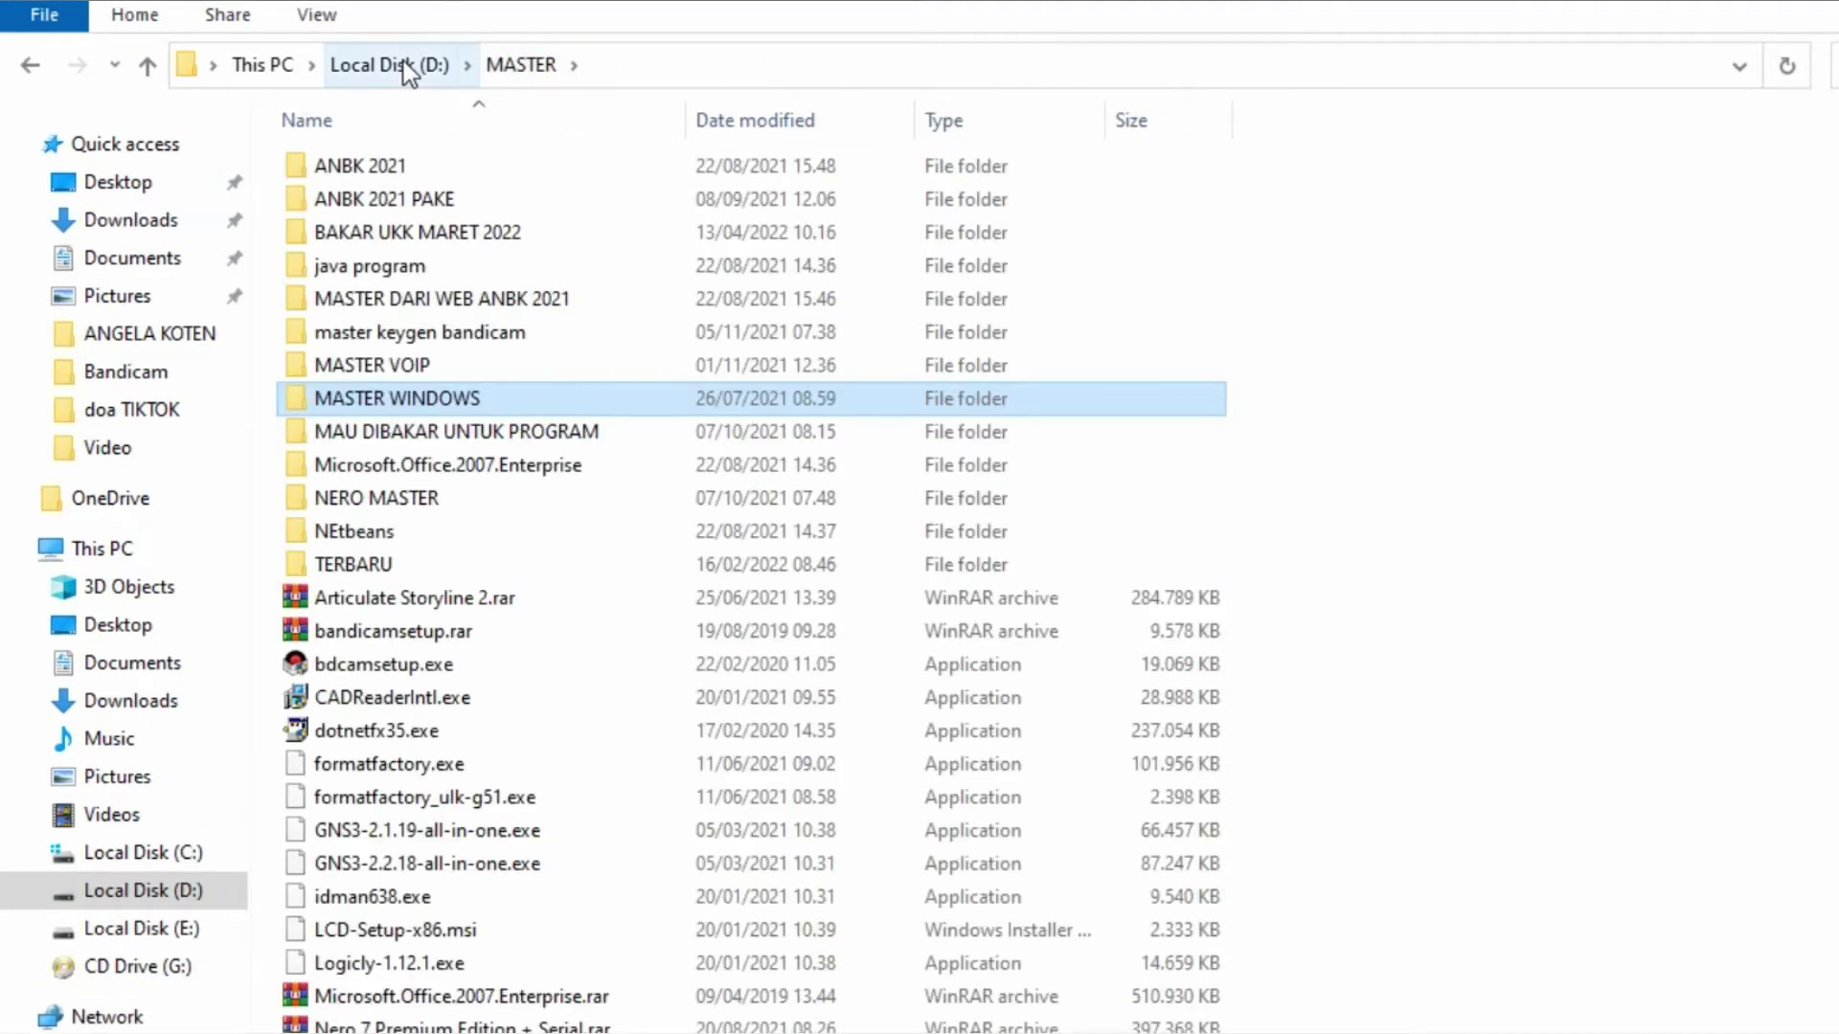
{"action": "left_click", "coordinate": [439, 398]}
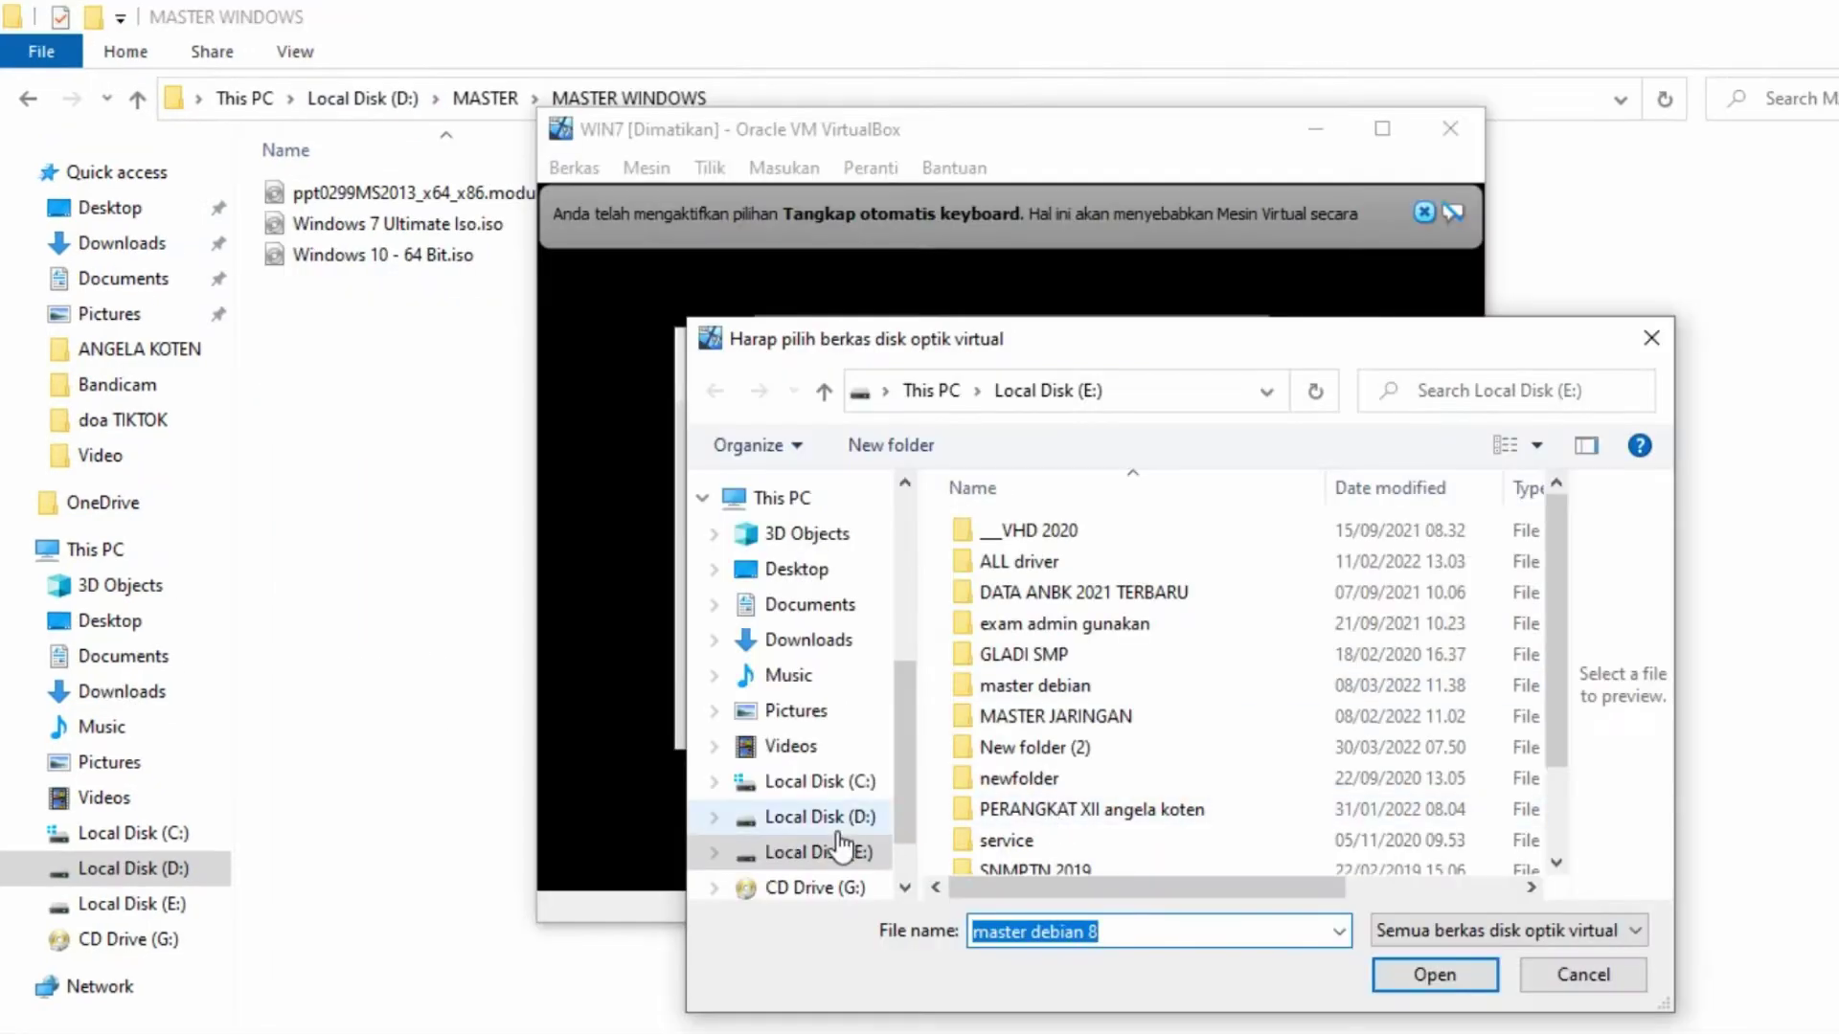
Back in the disk image chooser, add Windows 7 Ultimate Iso.iso from the MASTER WINDOWS folder inside MASTER on Local Disk (D:)
{"action": "left_click", "coordinate": [839, 816]}
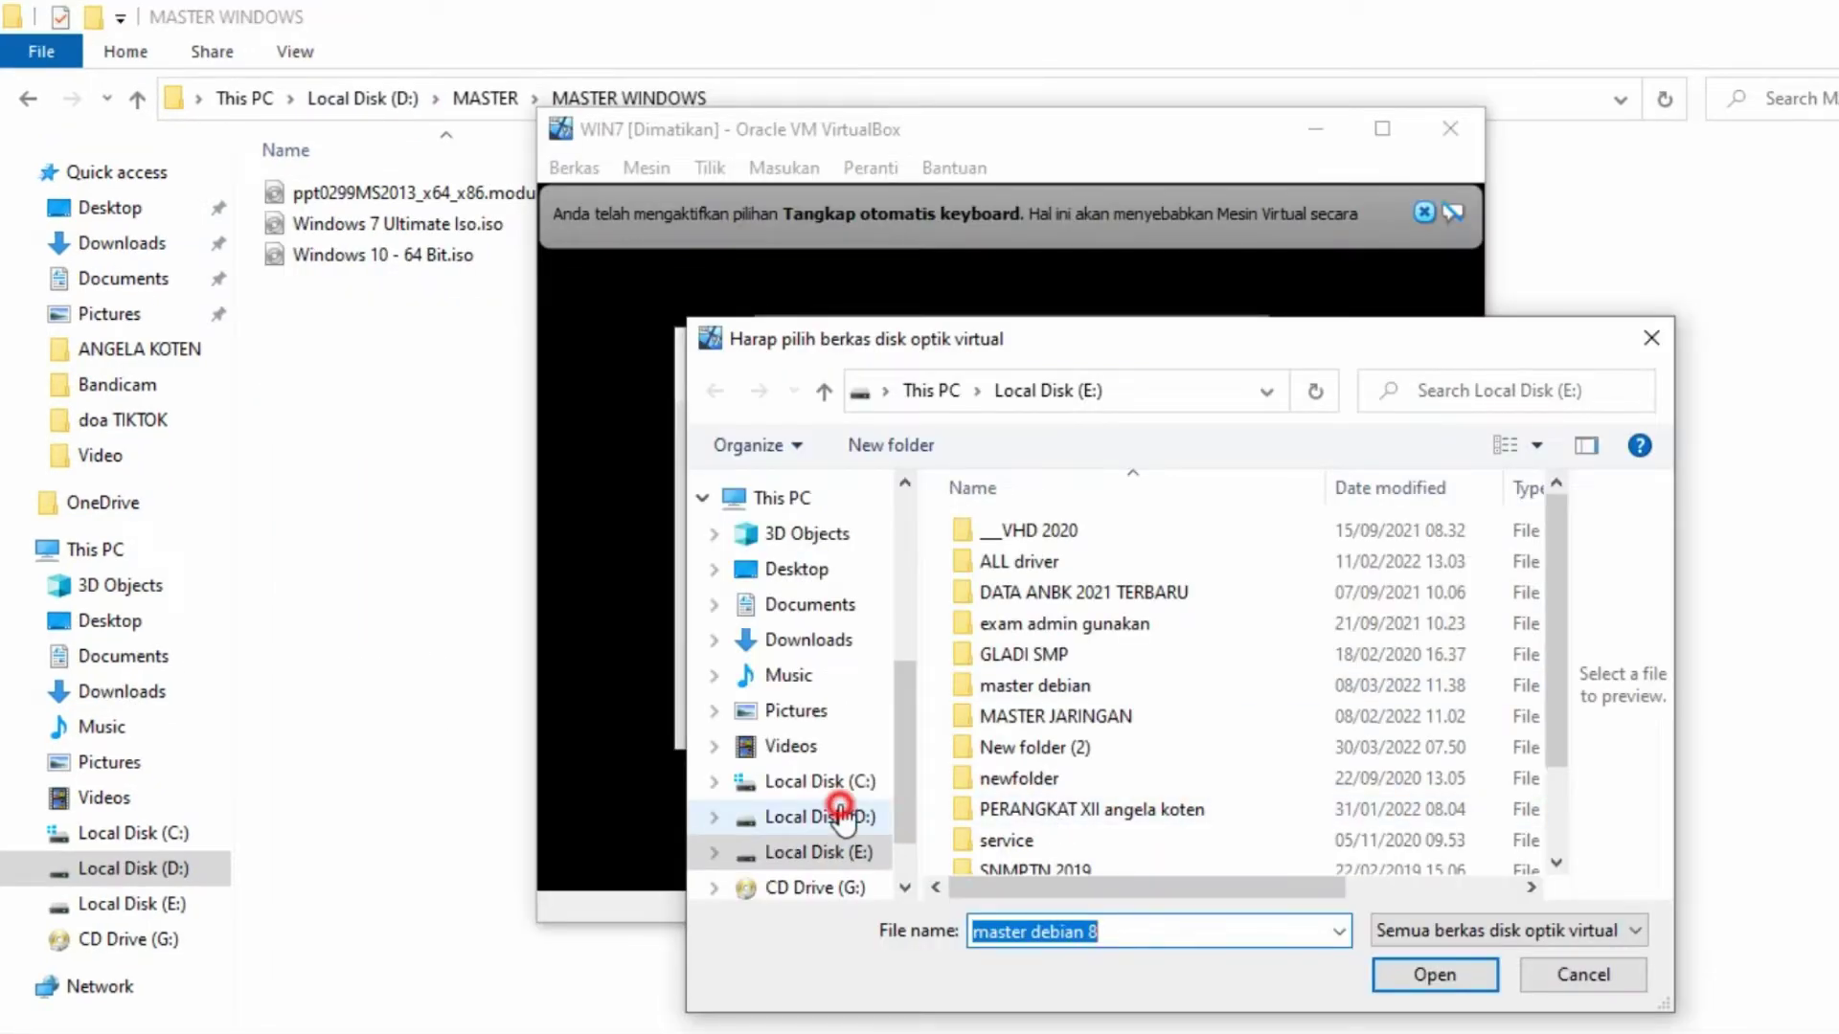
{"action": "left_click_drag", "start_coordinate": [1555, 542], "coordinate": [1563, 747]}
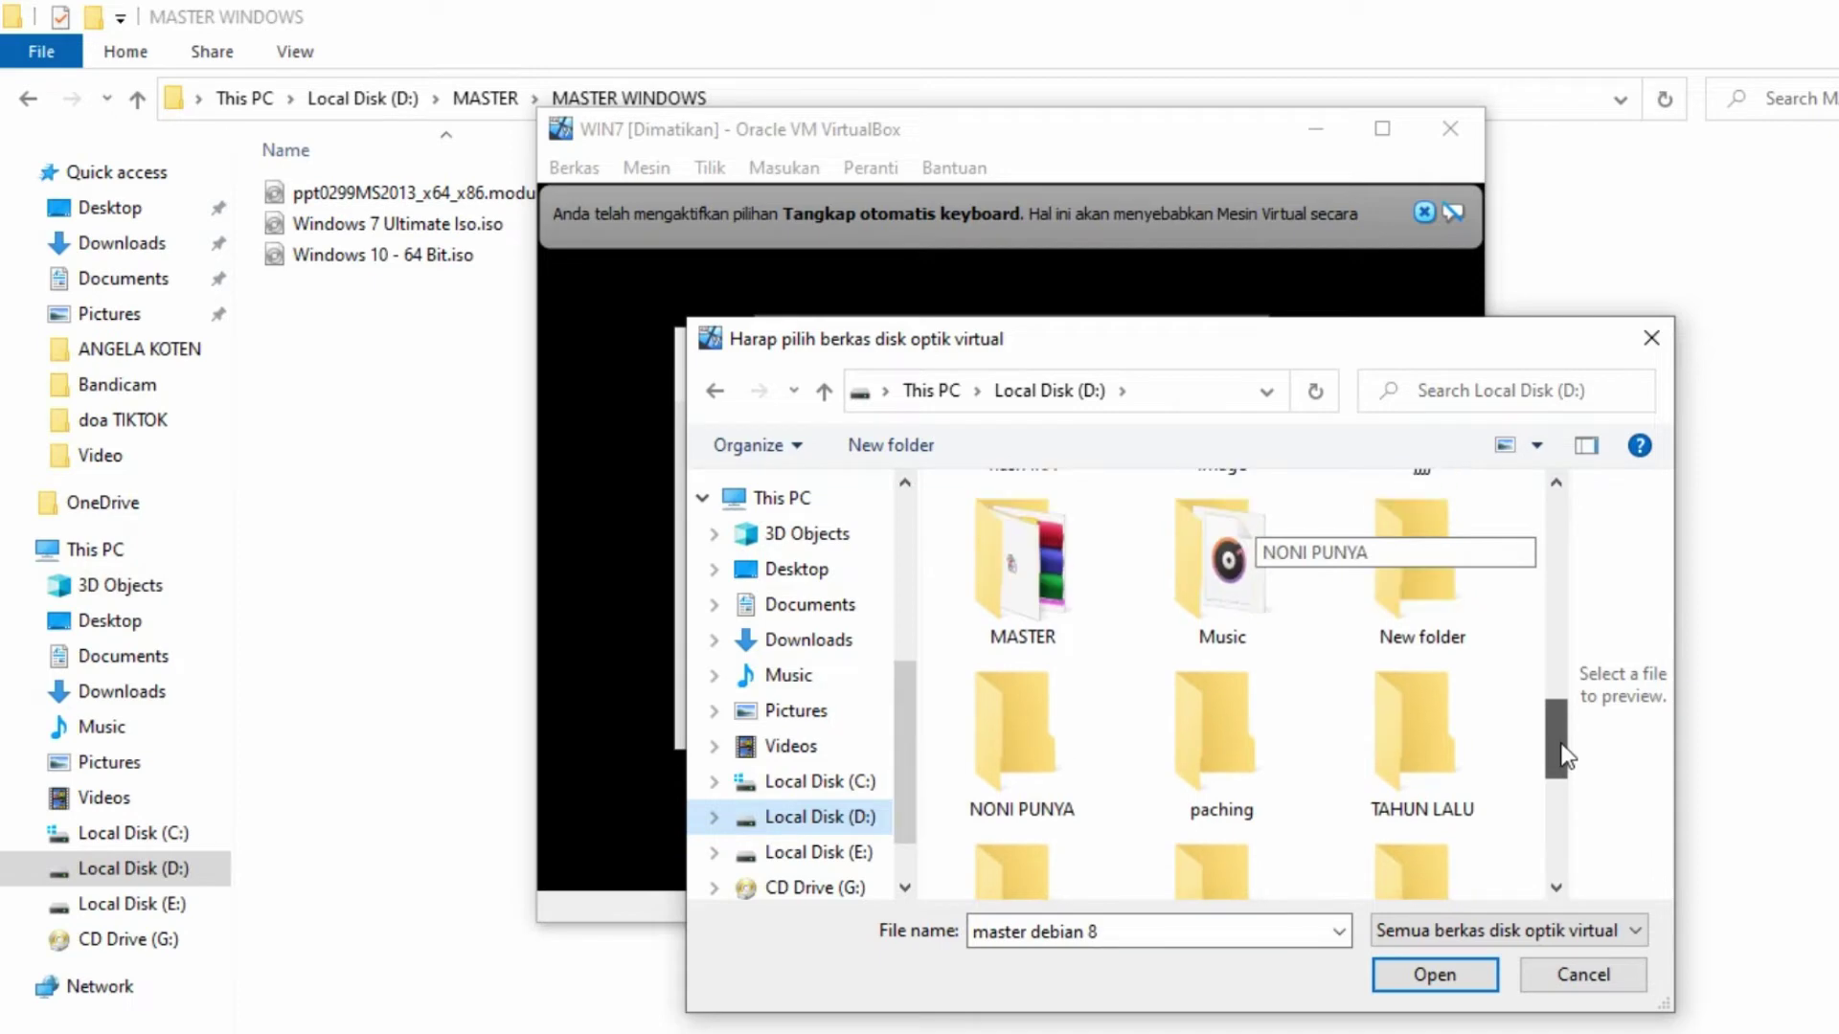
{"action": "left_click", "coordinate": [1021, 612]}
{"action": "double_click", "coordinate": [1020, 612]}
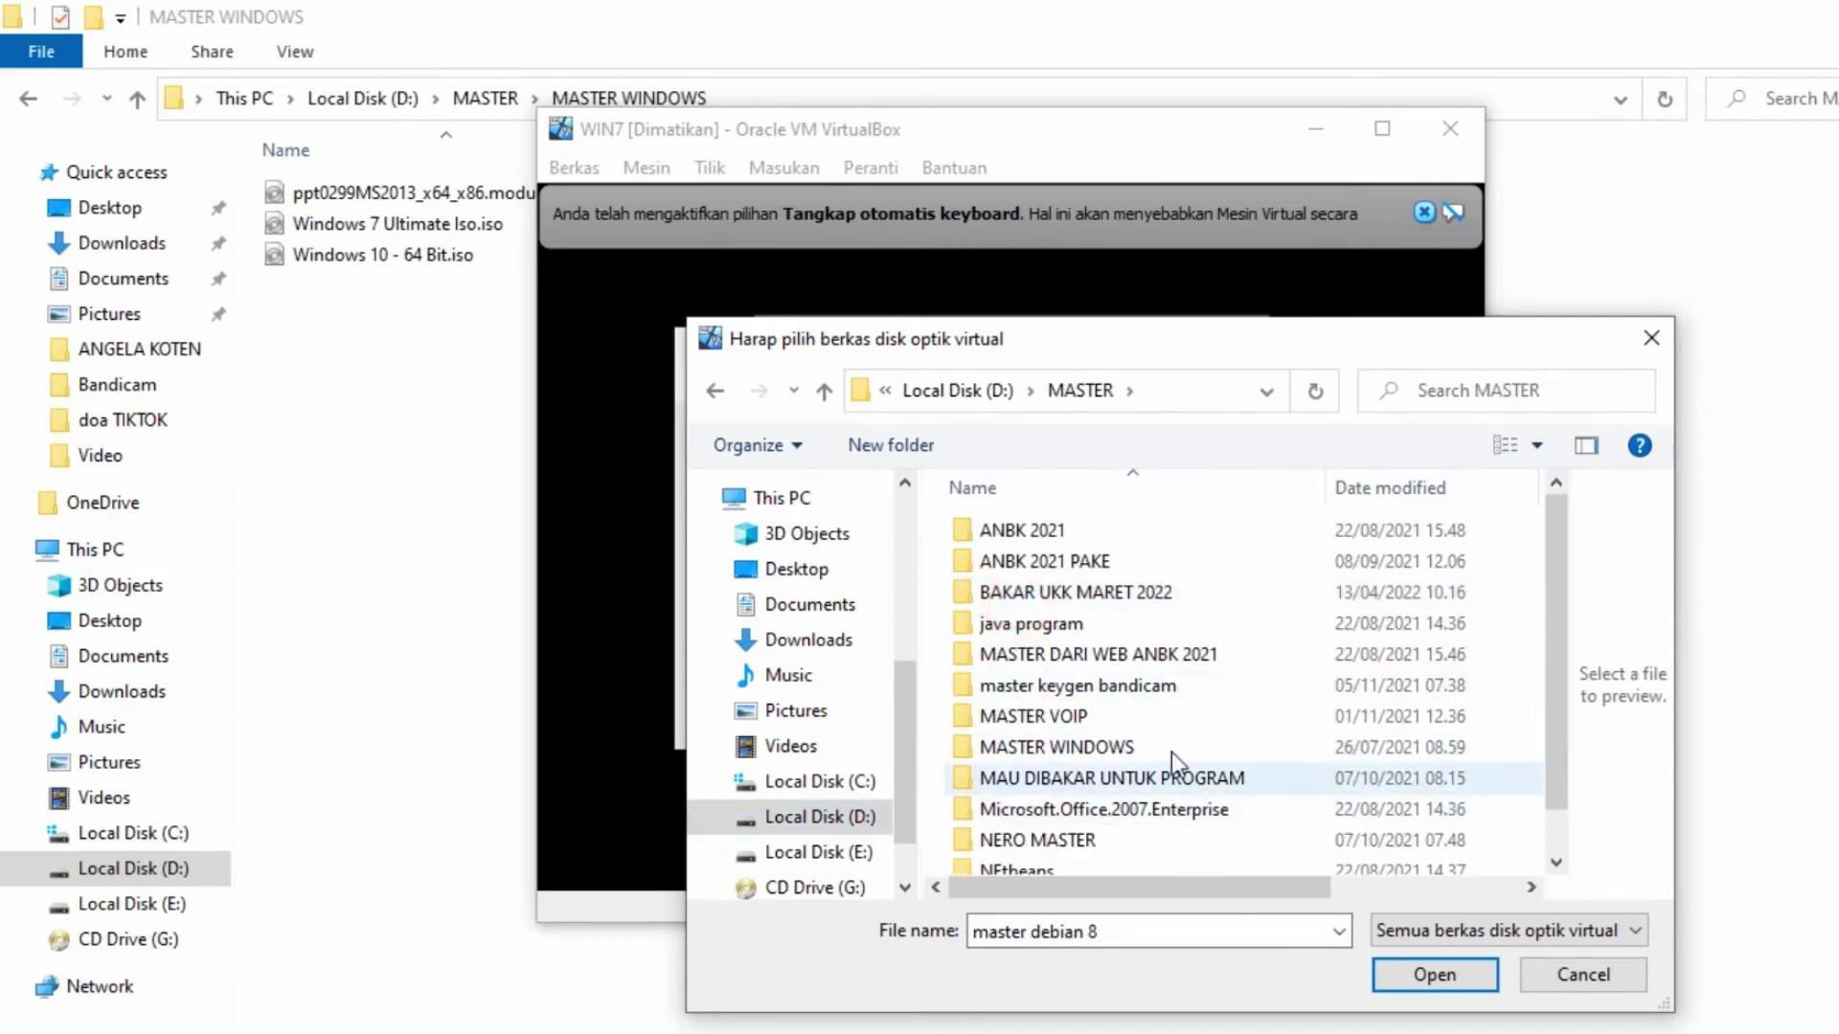
{"action": "left_click", "coordinate": [1058, 749]}
{"action": "double_click", "coordinate": [1058, 749]}
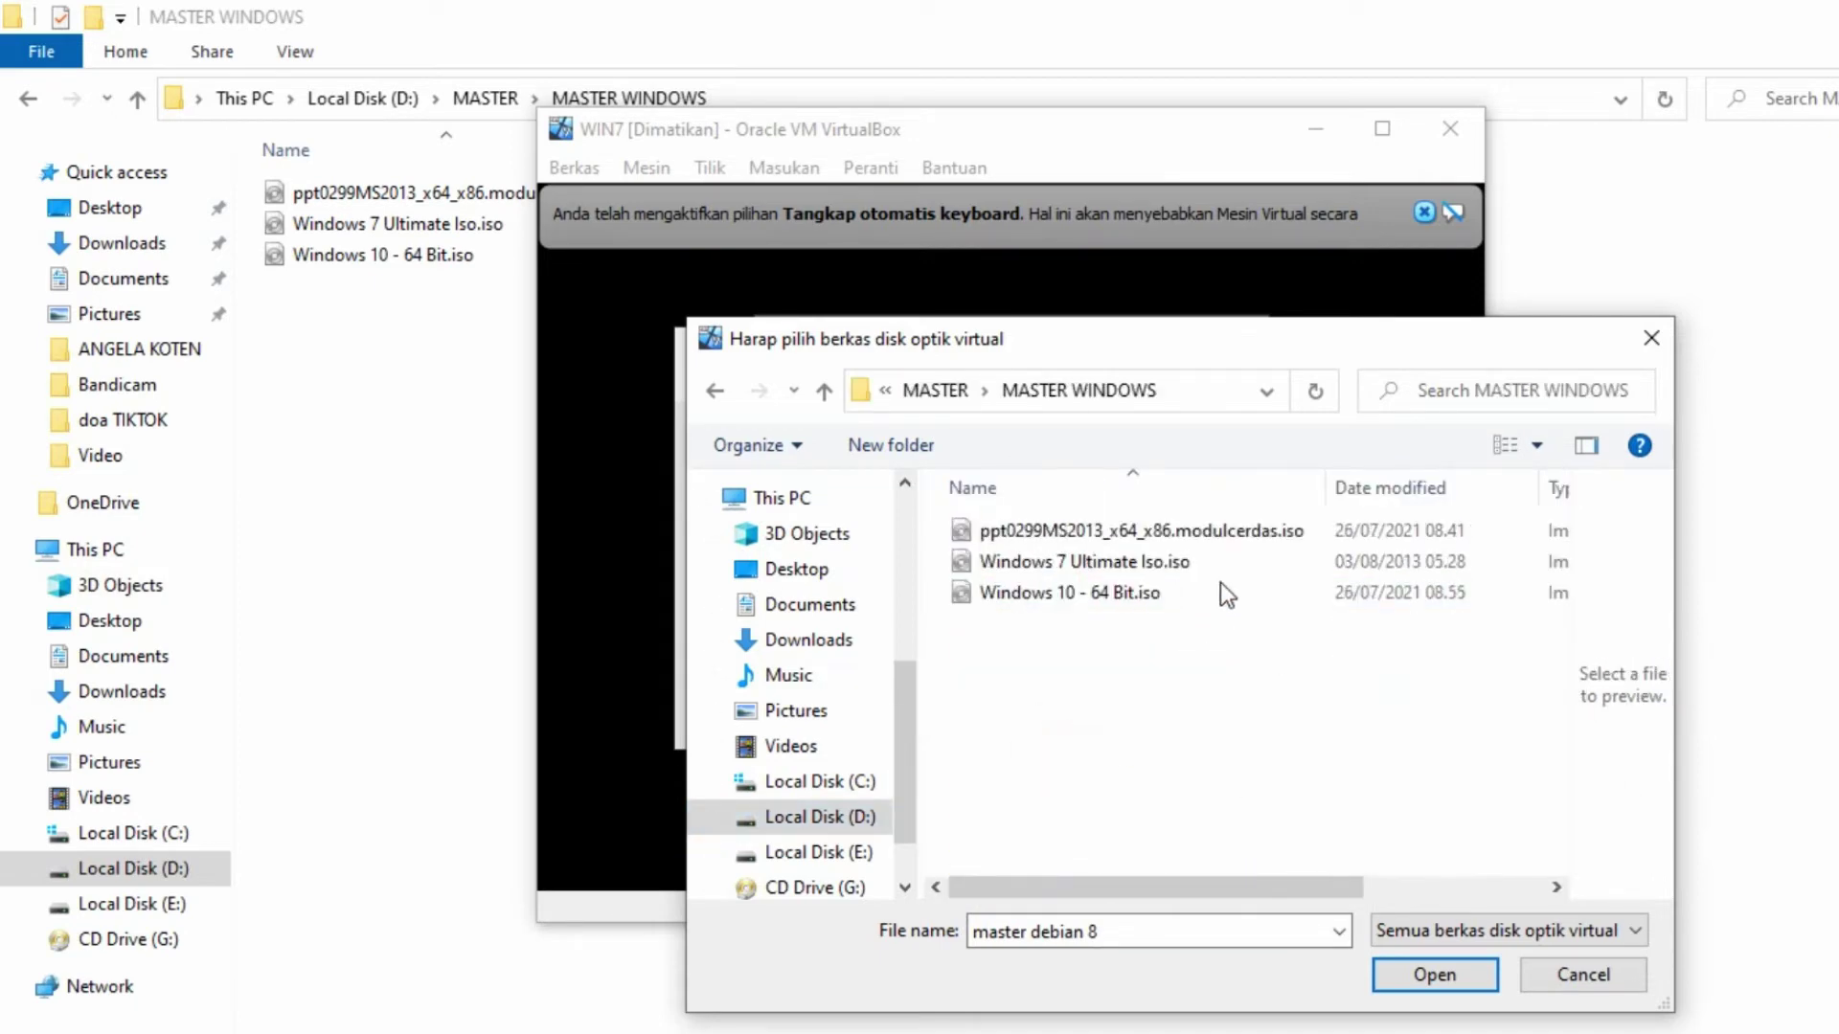
{"action": "left_click", "coordinate": [1072, 596]}
{"action": "left_click", "coordinate": [1072, 573]}
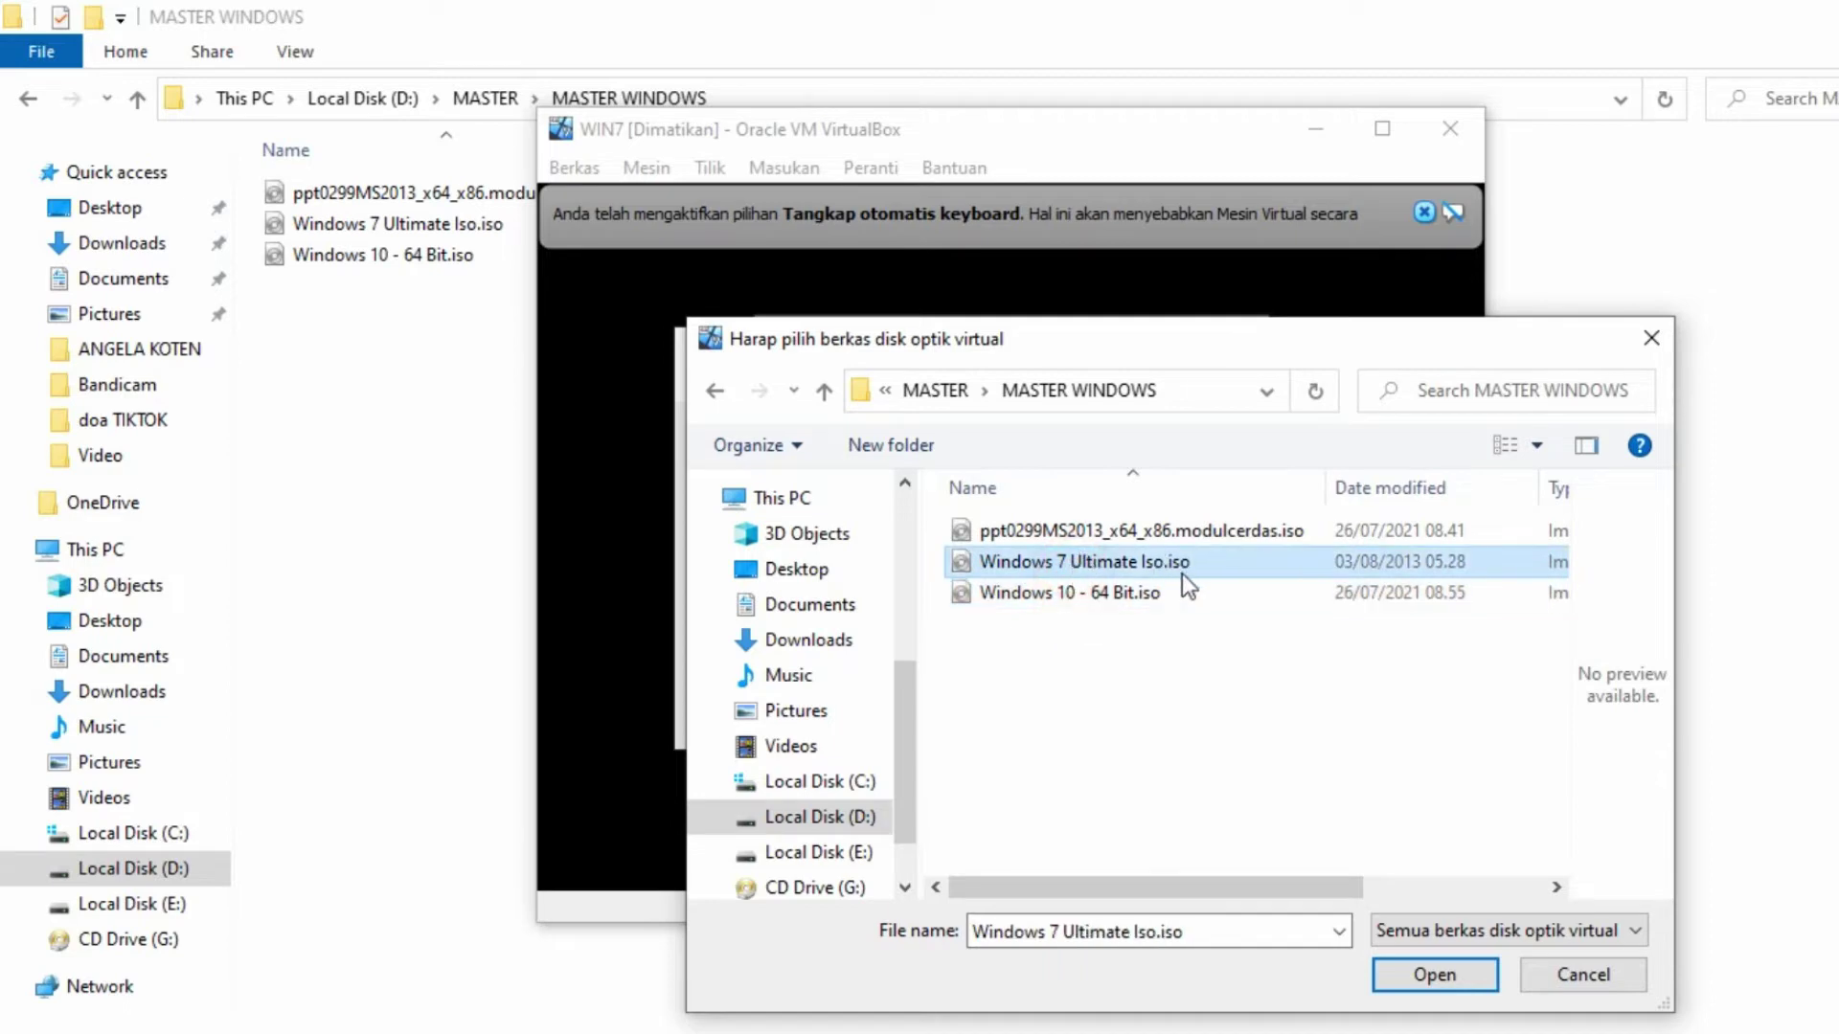
{"action": "left_click", "coordinate": [1446, 977]}
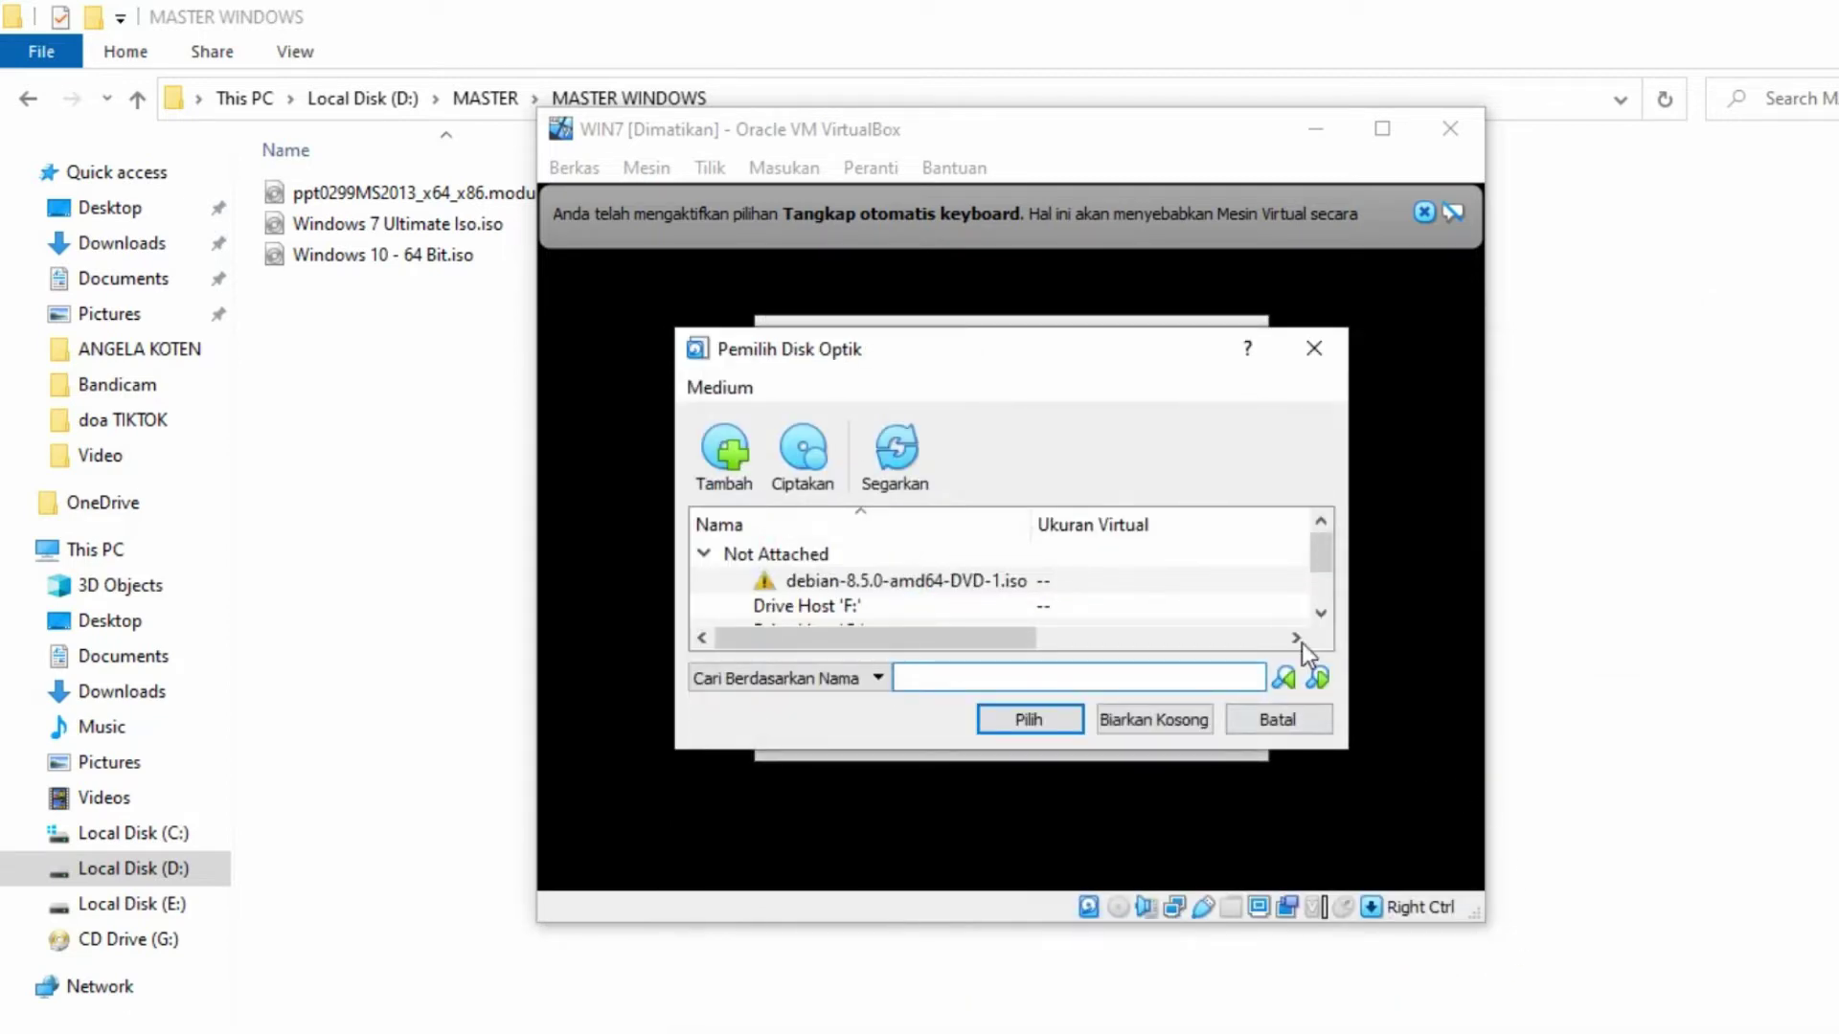
Choose Windows 7 Ultimate Iso.iso as the startup disk and boot the WIN7 machine from it
{"action": "left_click_drag", "start_coordinate": [1321, 563], "coordinate": [1324, 624]}
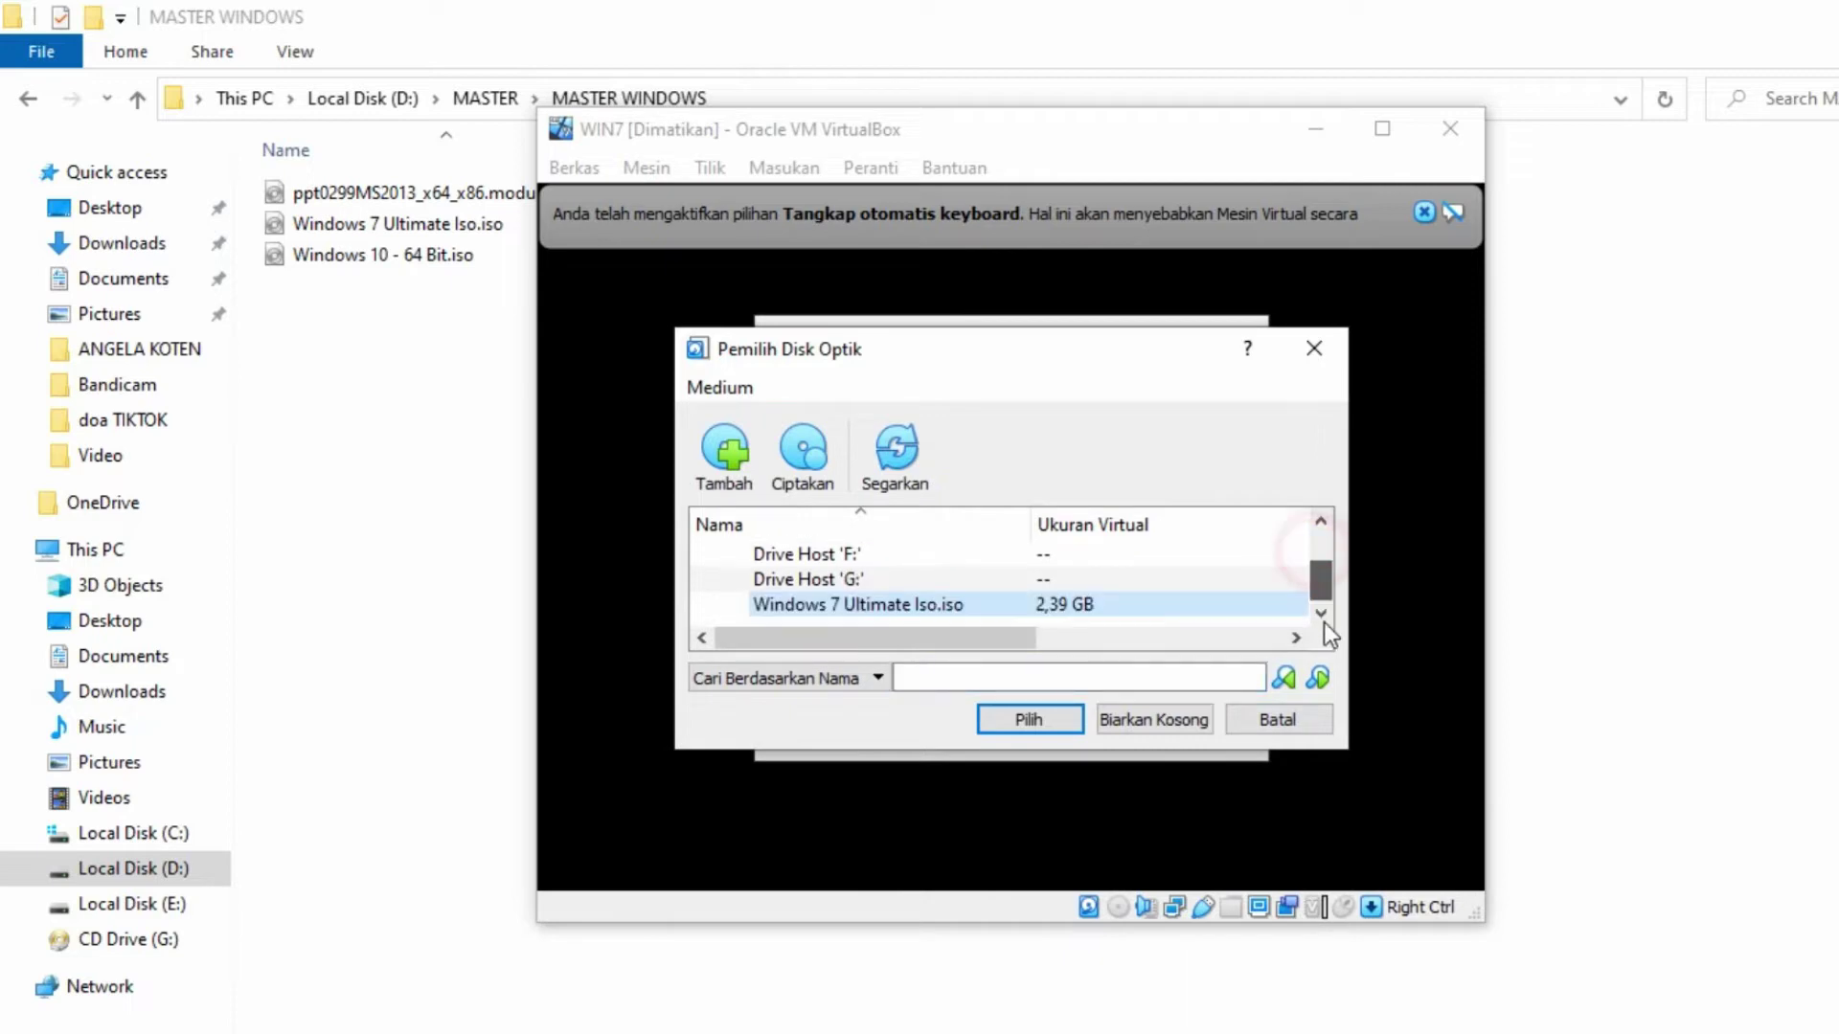
{"action": "left_click", "coordinate": [1040, 606]}
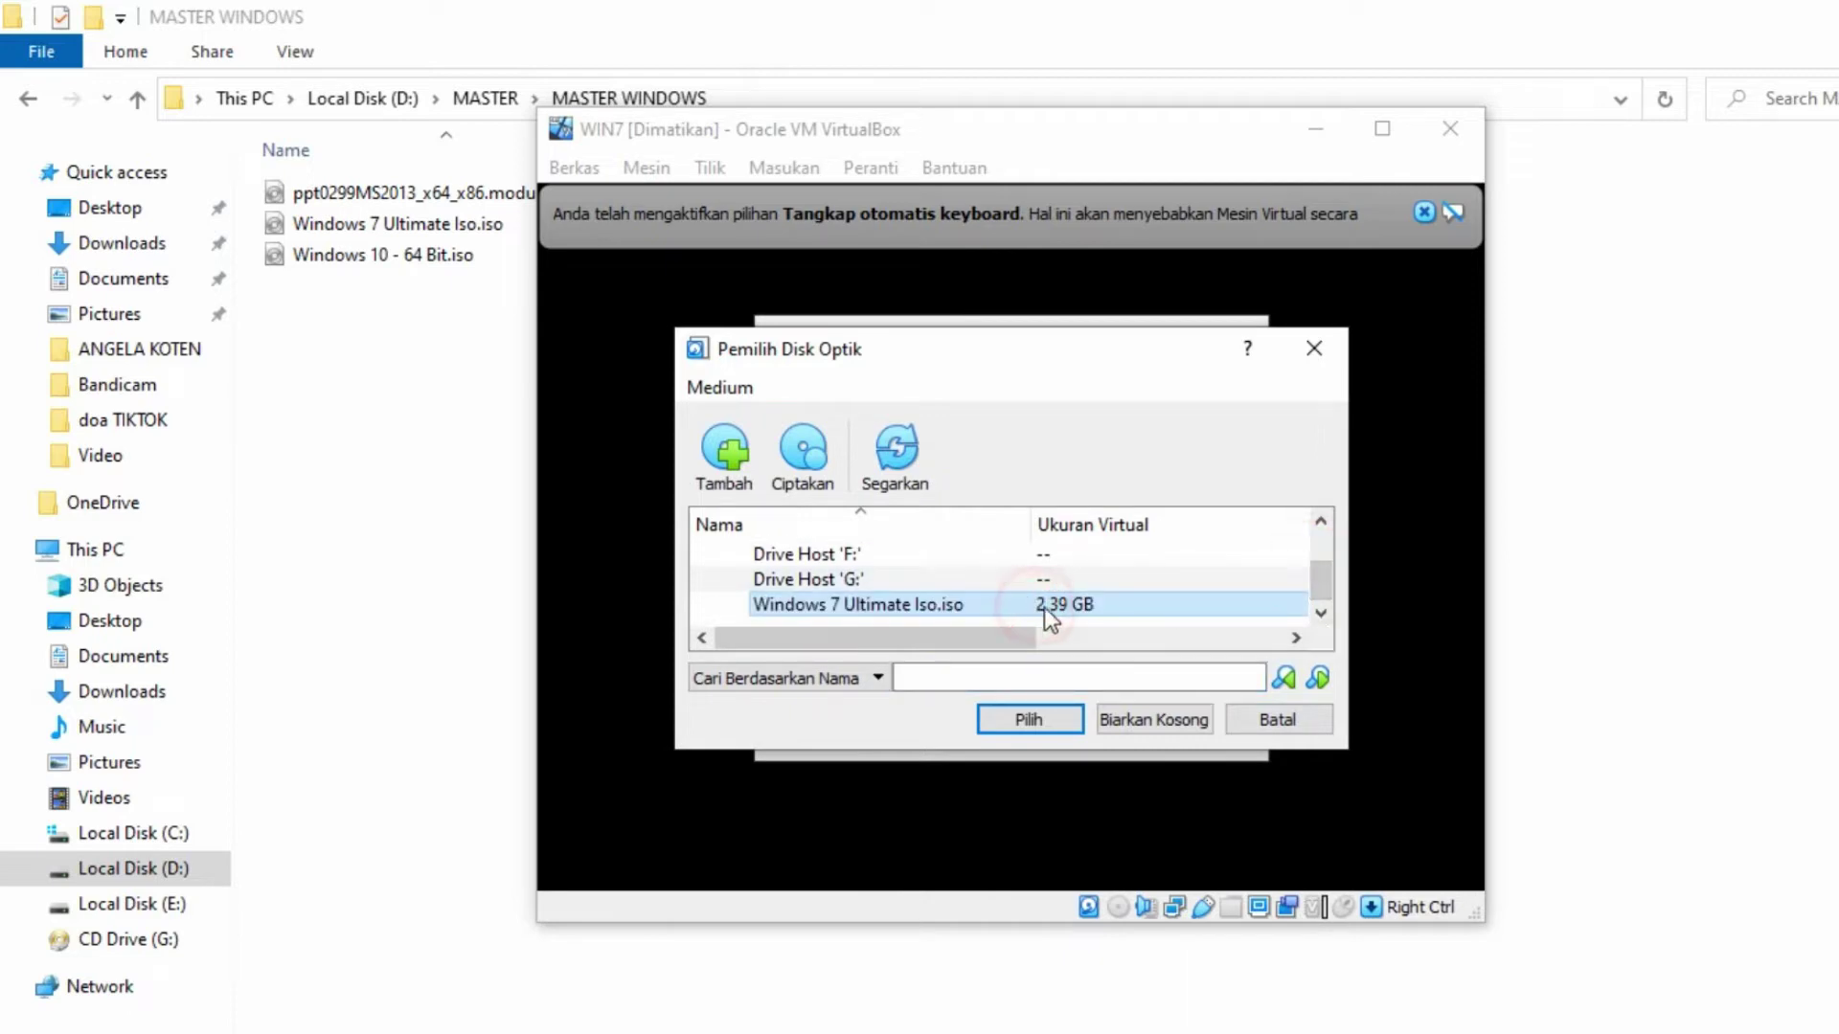
{"action": "left_click", "coordinate": [1315, 578]}
{"action": "left_click_drag", "start_coordinate": [1108, 636], "coordinate": [835, 632]}
{"action": "left_click", "coordinate": [924, 612]}
{"action": "left_click", "coordinate": [1003, 718]}
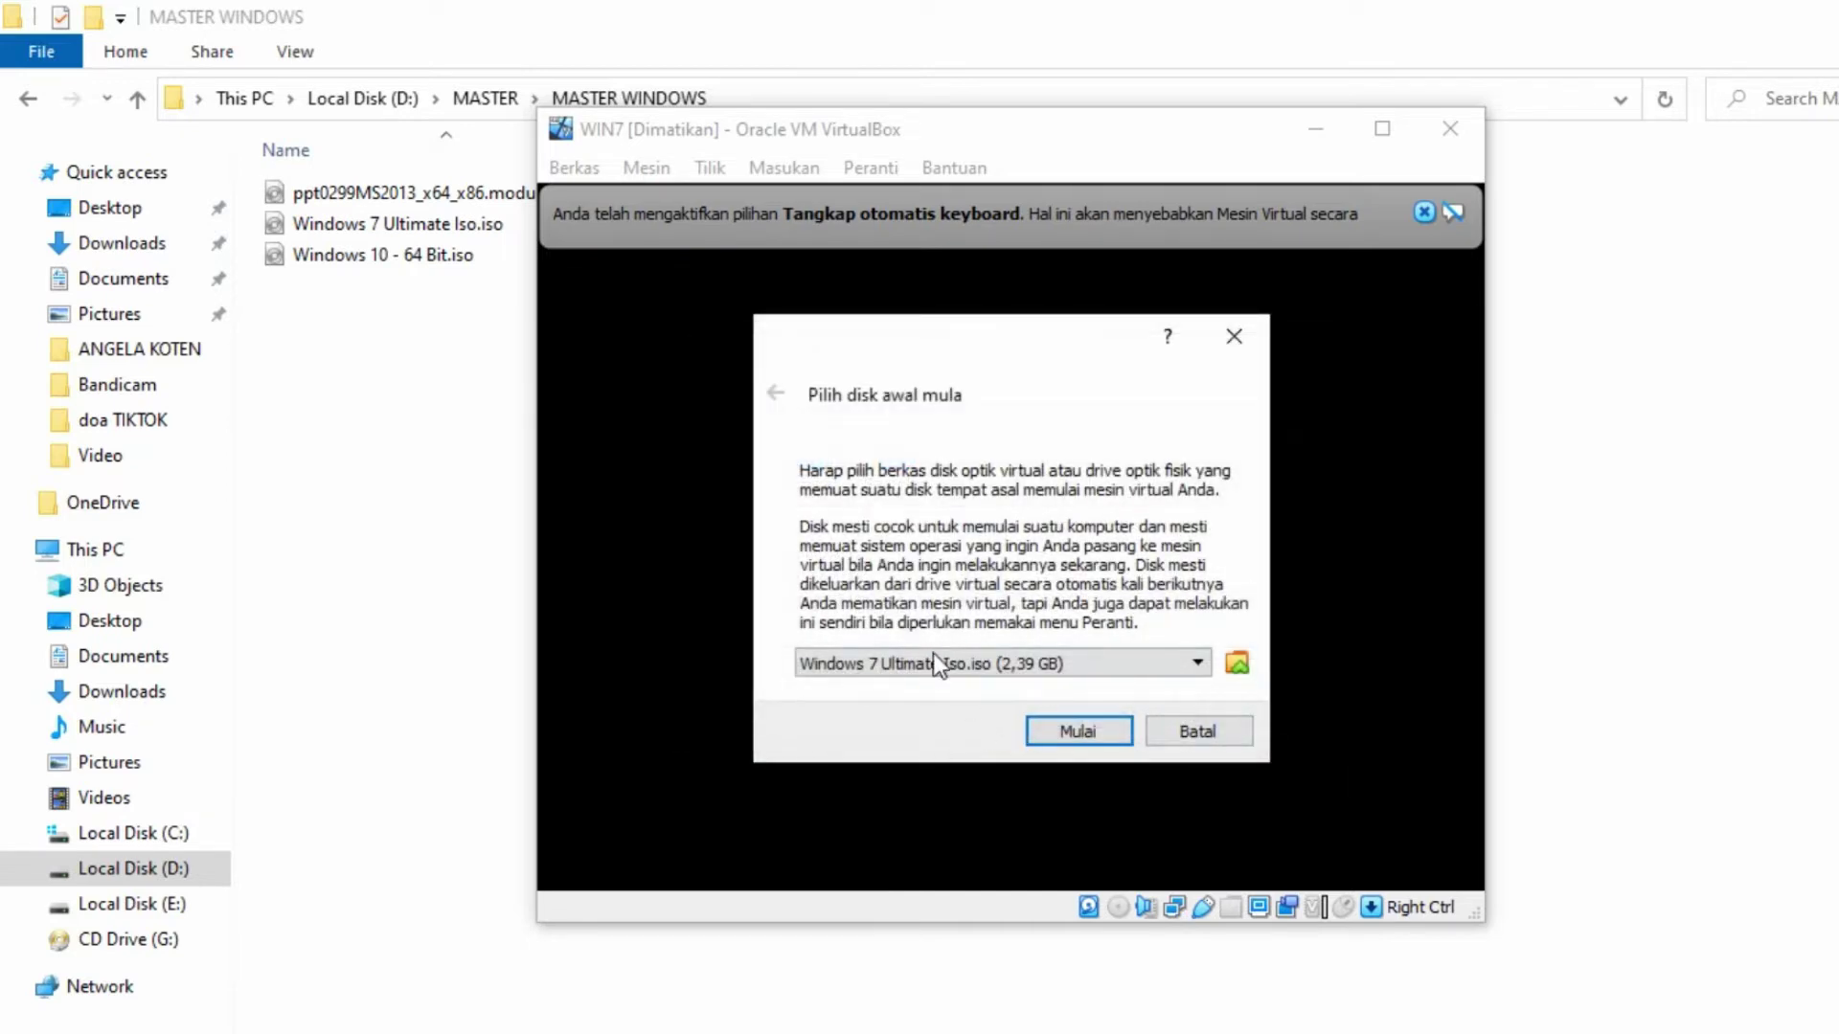
{"action": "left_click", "coordinate": [1076, 729]}
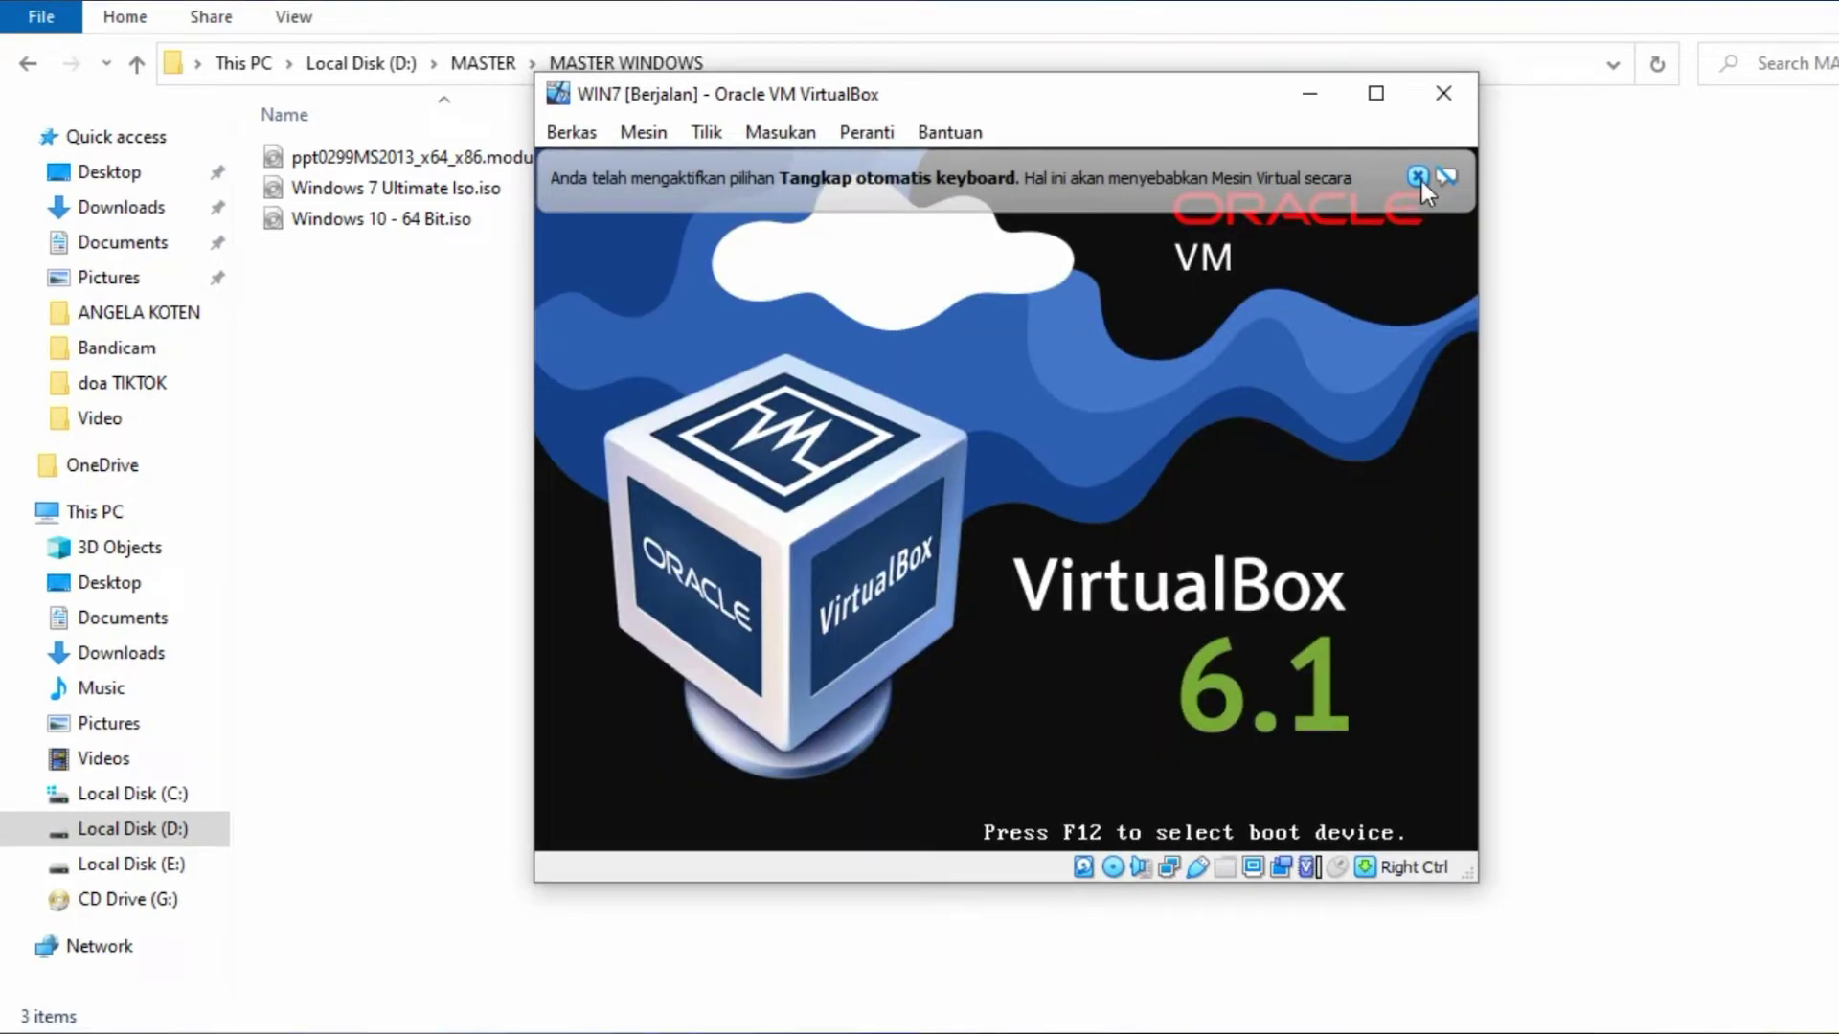
Dismiss the keyboard auto-capture notice and keep English as the language to install in Windows 7 setup
{"action": "left_click", "coordinate": [1417, 177]}
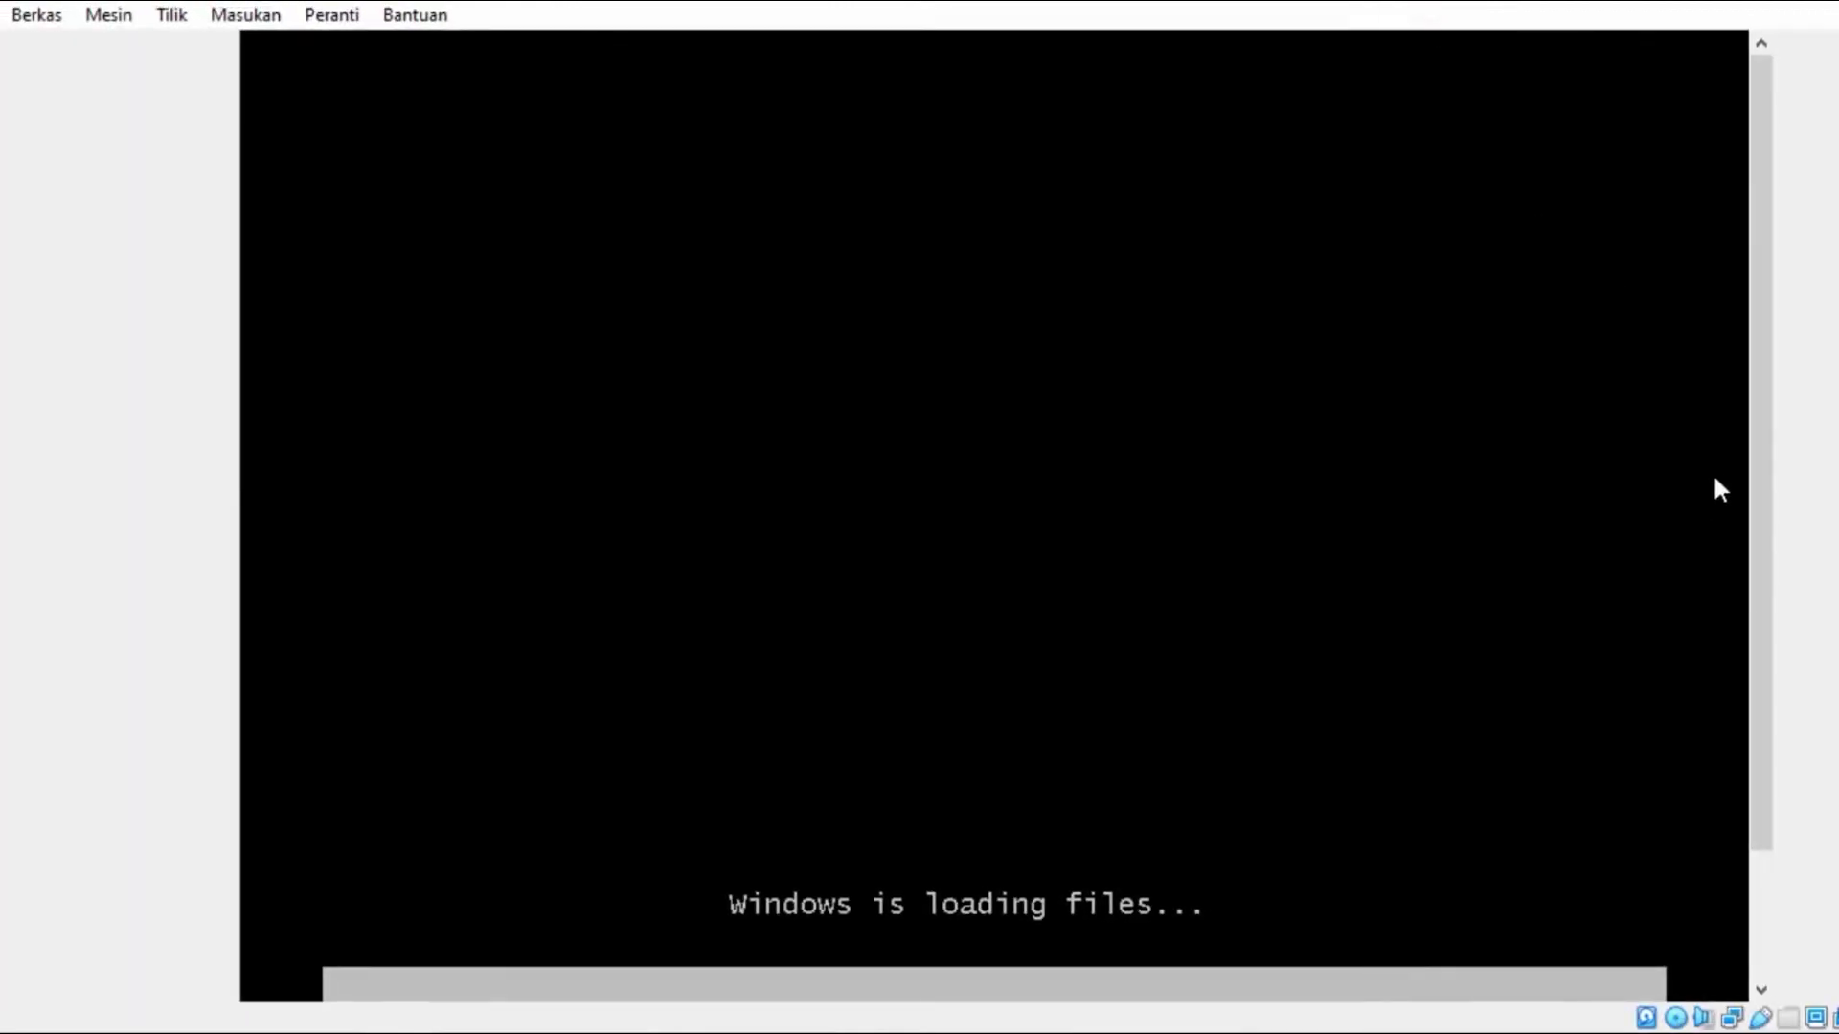
{"action": "left_click", "coordinate": [1755, 362]}
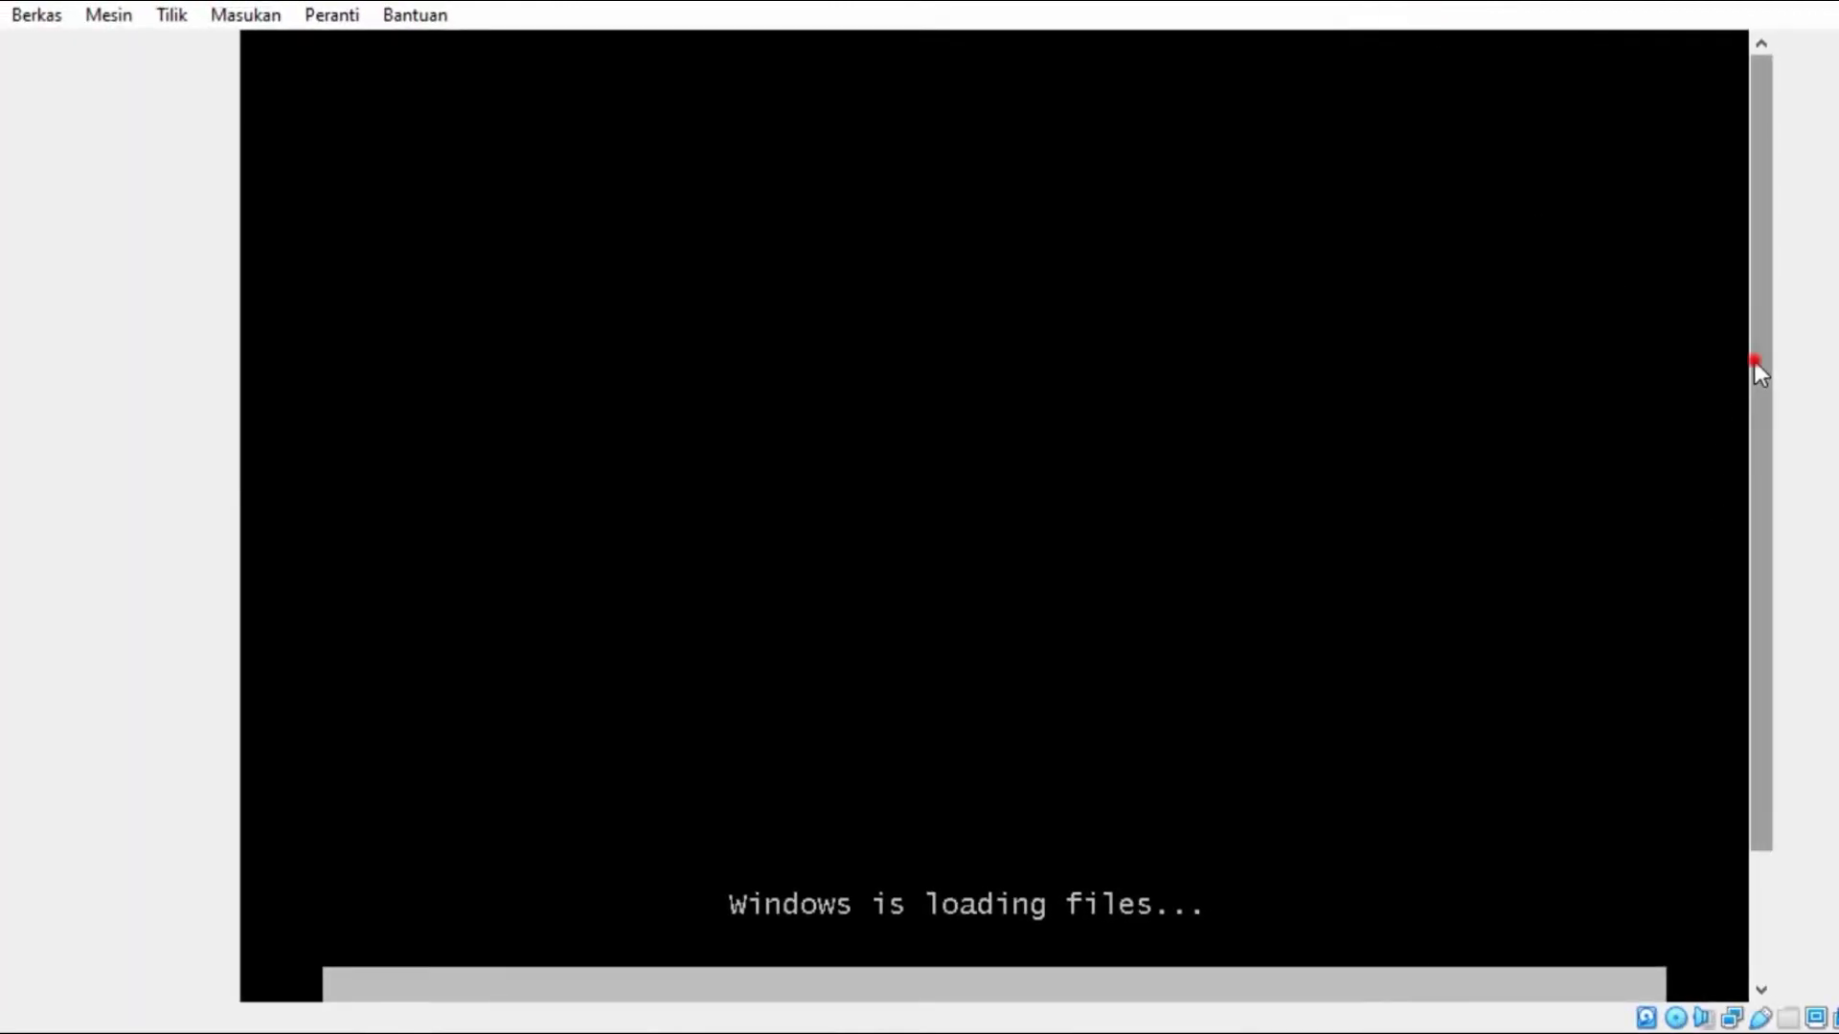
{"action": "left_click_drag", "start_coordinate": [1755, 360], "coordinate": [1789, 462]}
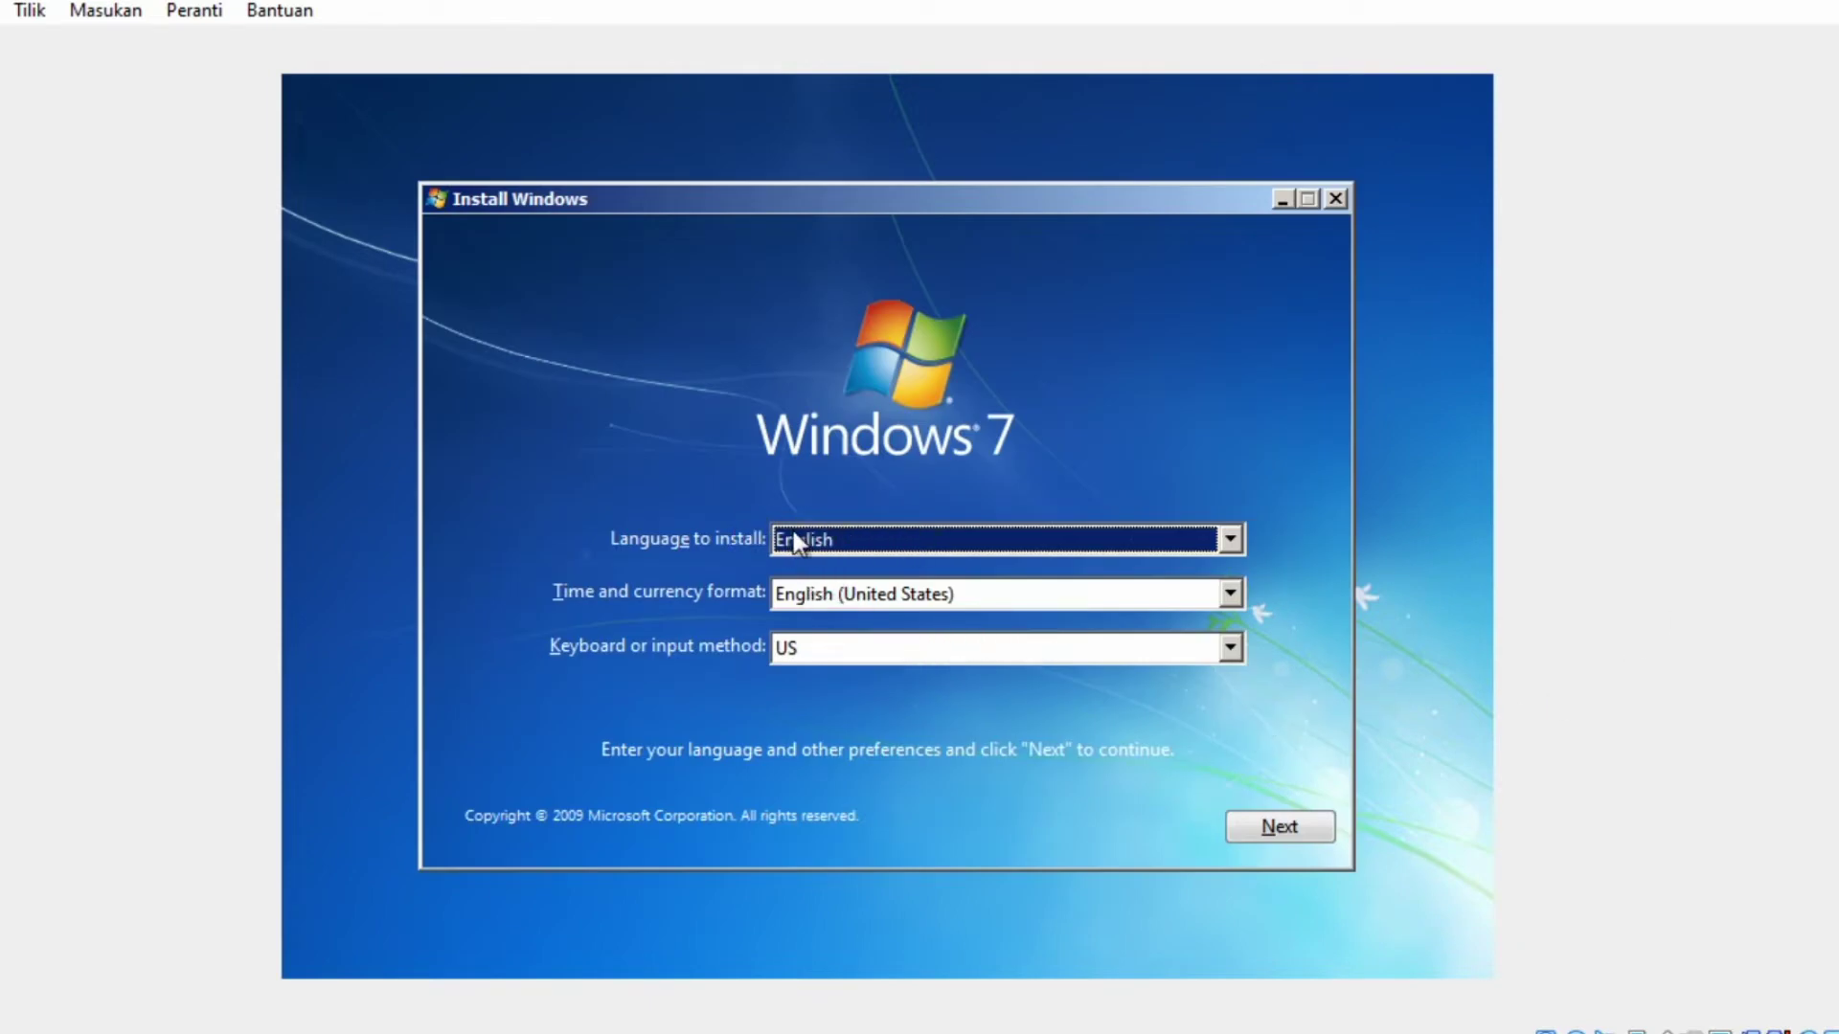
{"action": "left_click", "coordinate": [886, 532]}
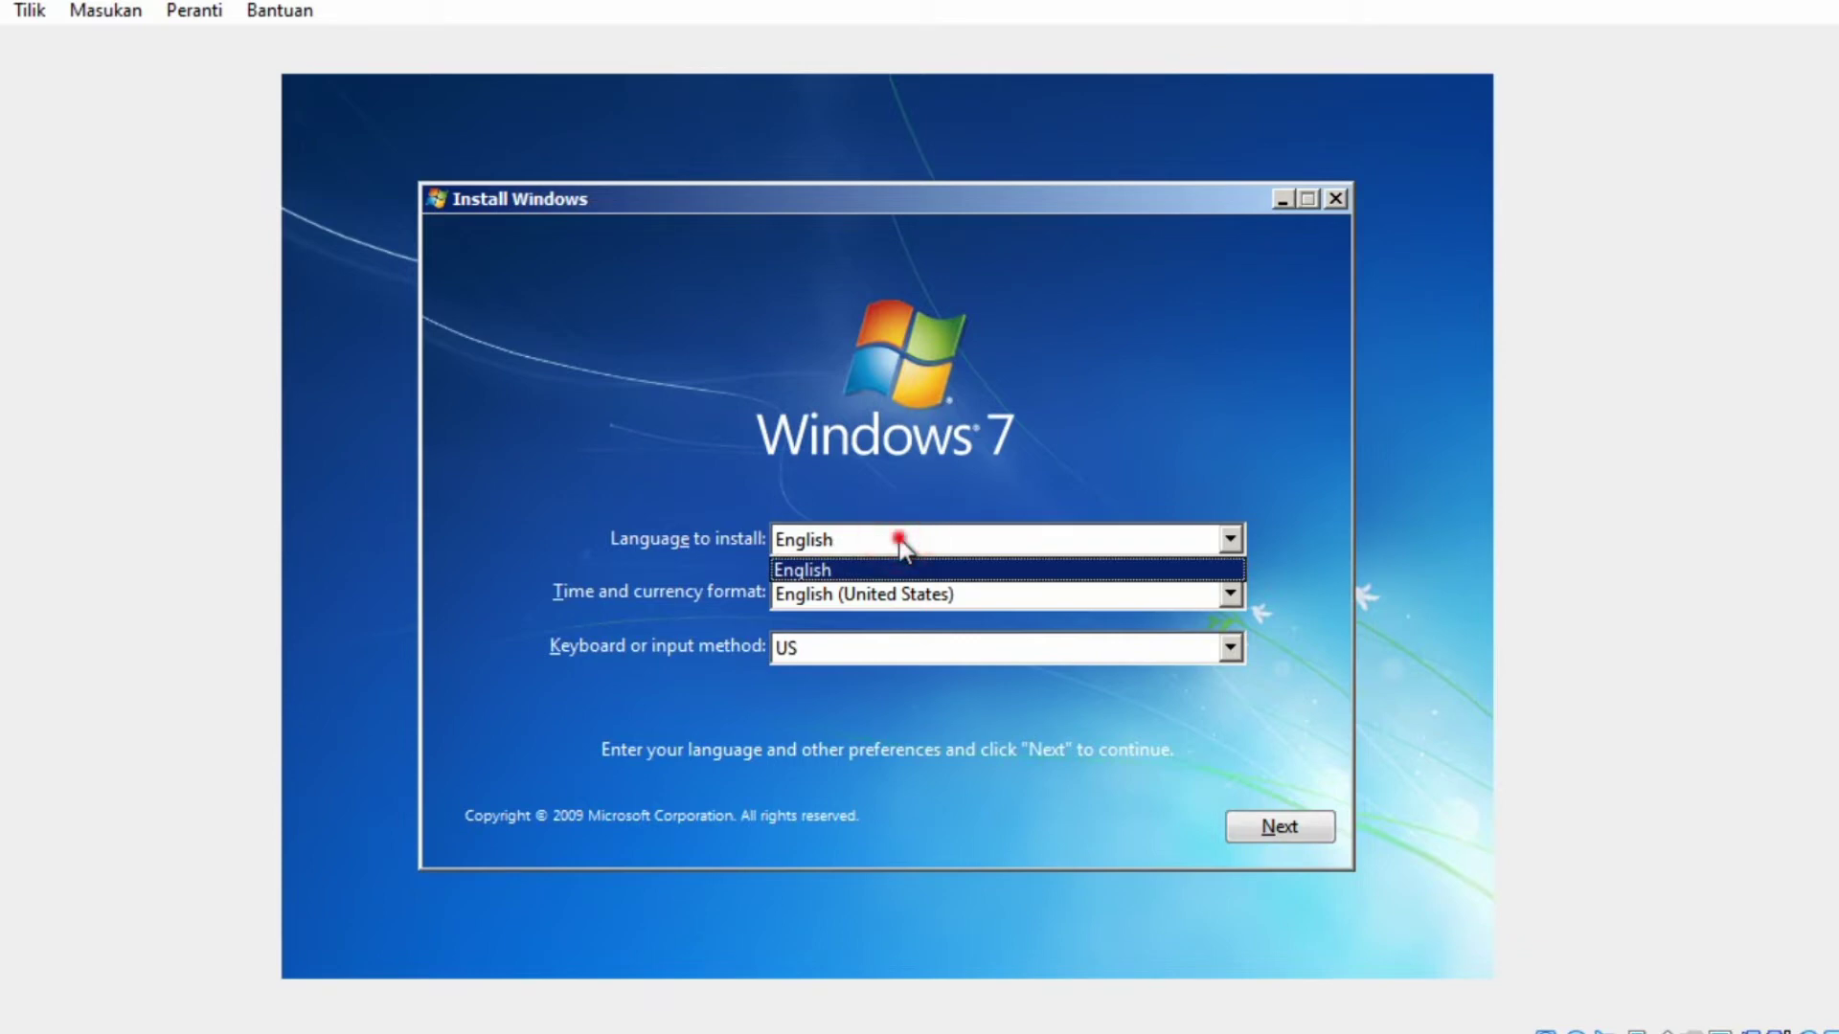
{"action": "left_click", "coordinate": [899, 534]}
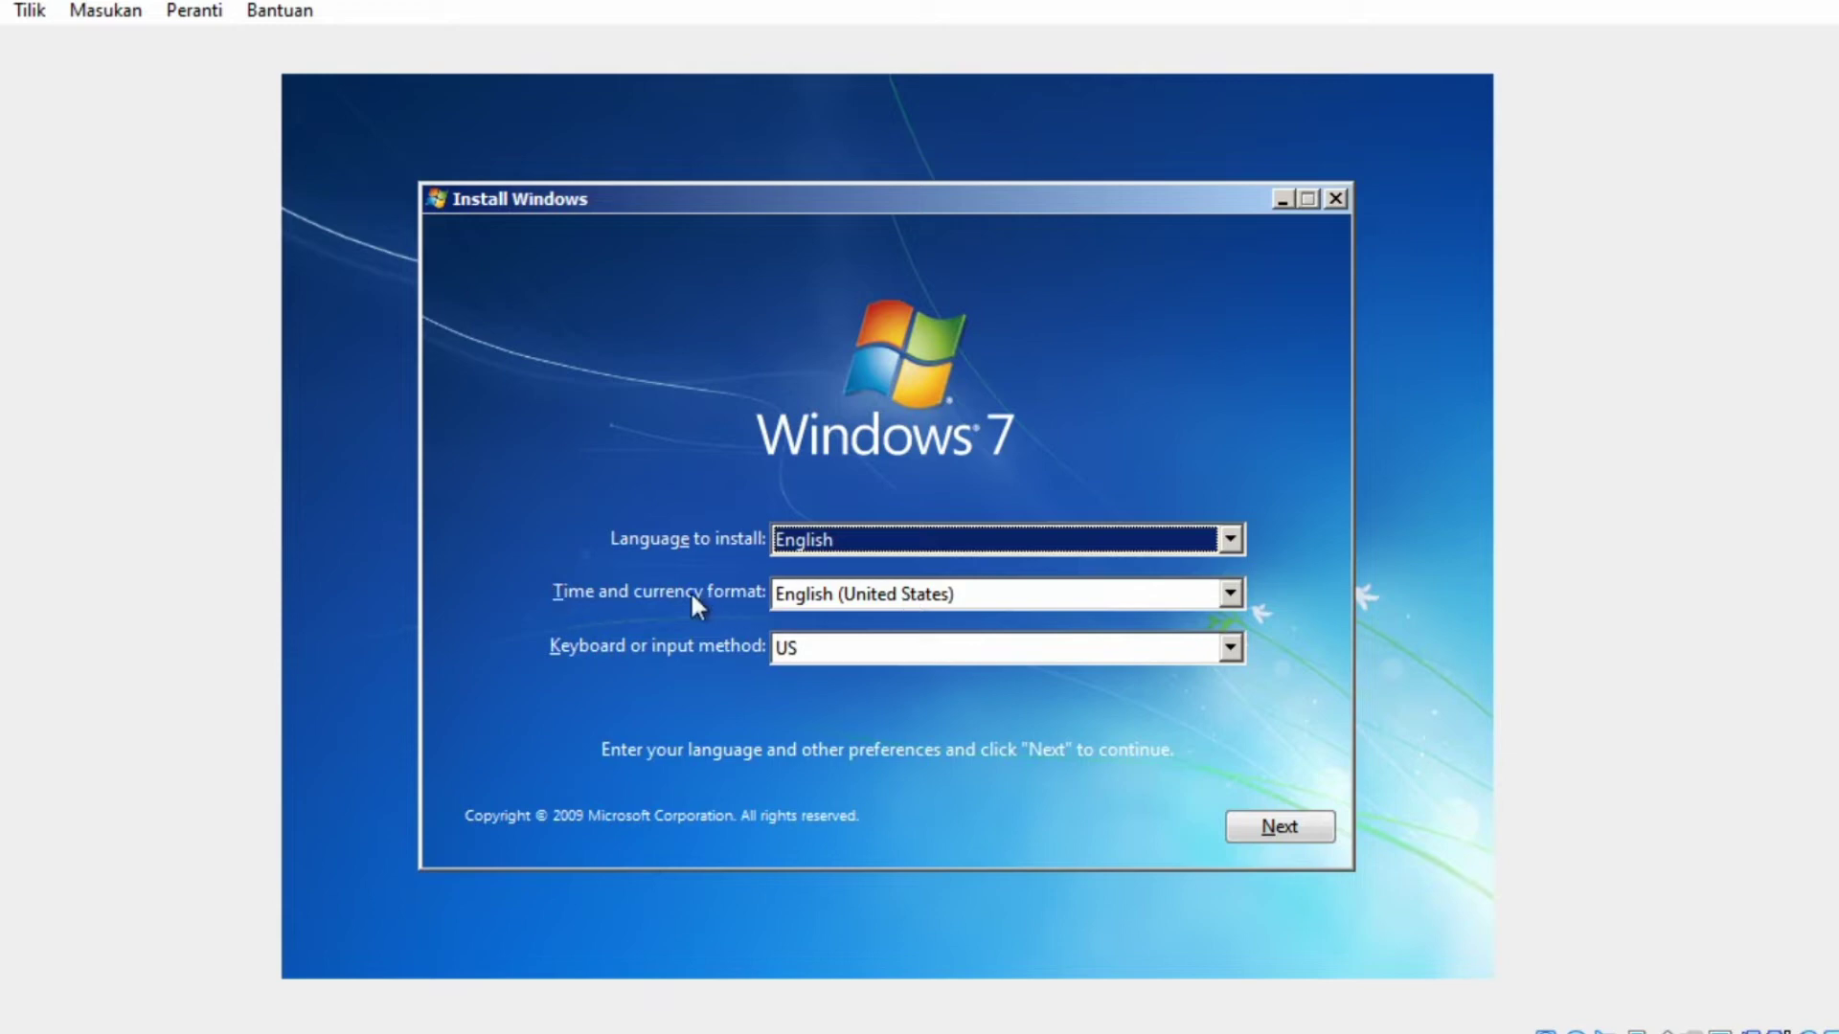
Set the time and currency format to Indonesian (Indonesia), keep the US keyboard, and start the Windows 7 installation
{"action": "left_click", "coordinate": [871, 598]}
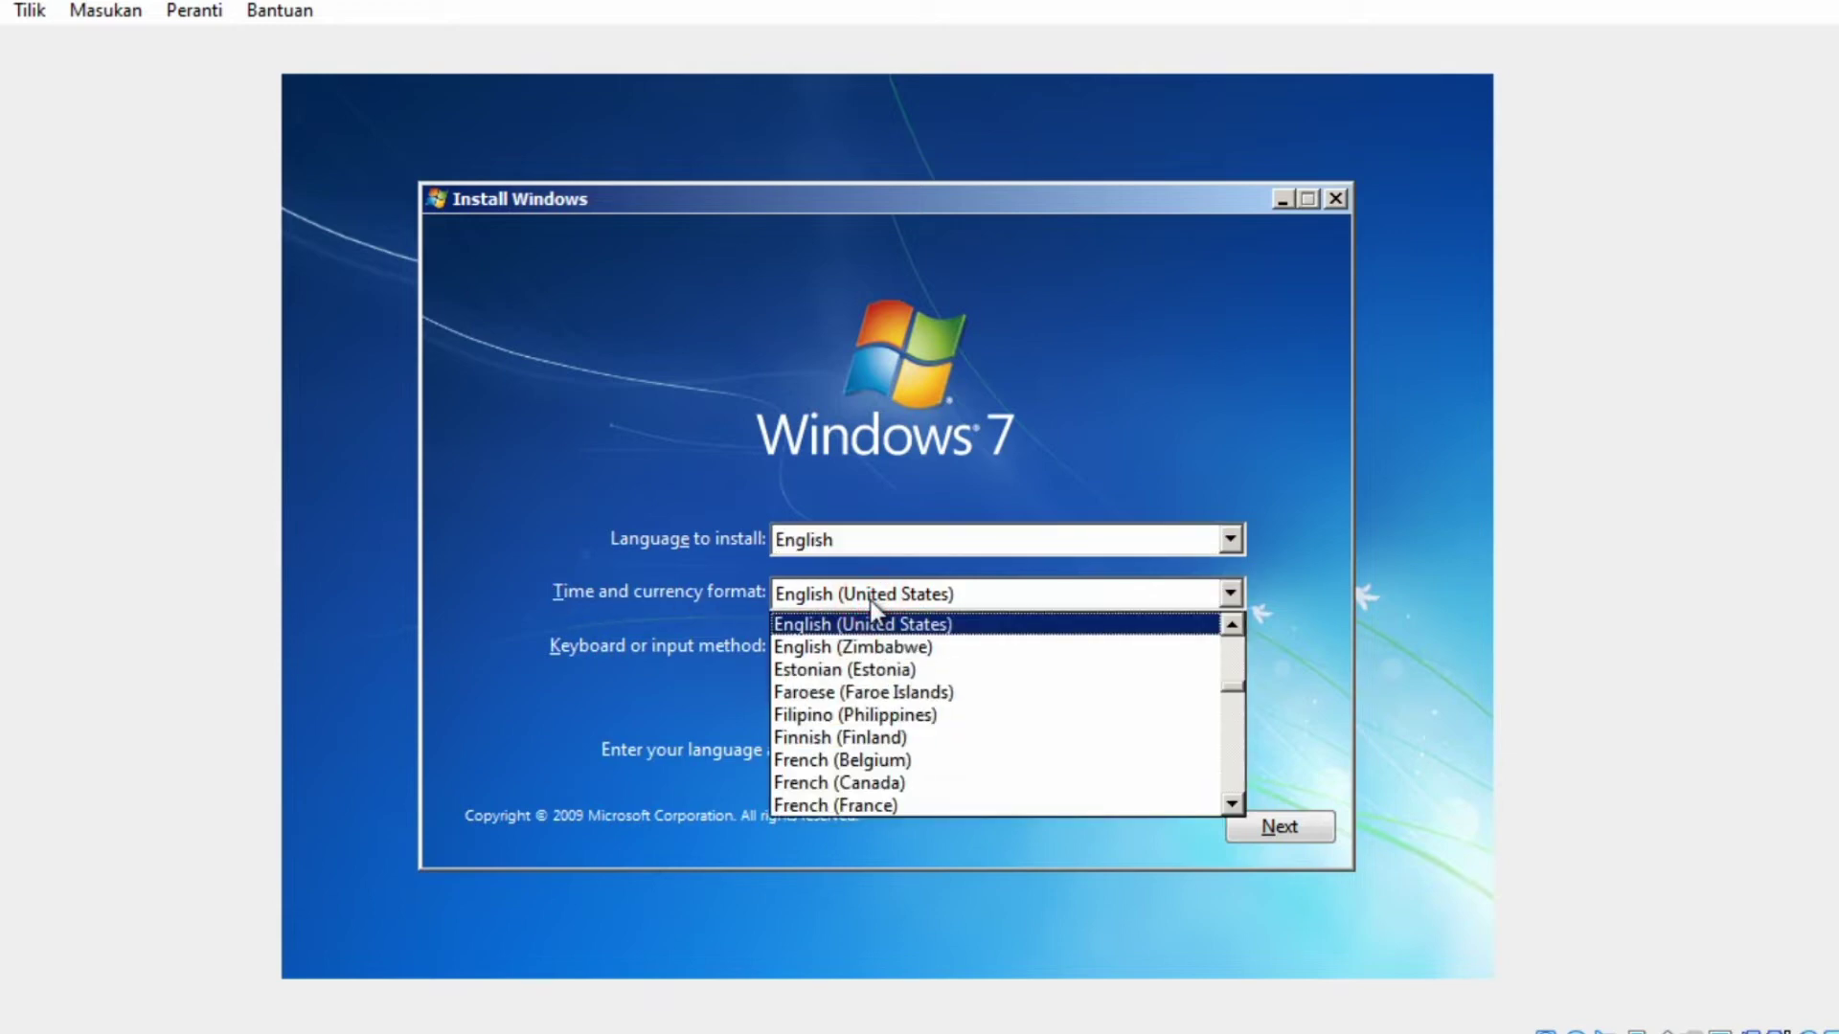
{"action": "key", "text": "i"}
{"action": "key", "text": "Down"}
{"action": "key", "text": "Down"}
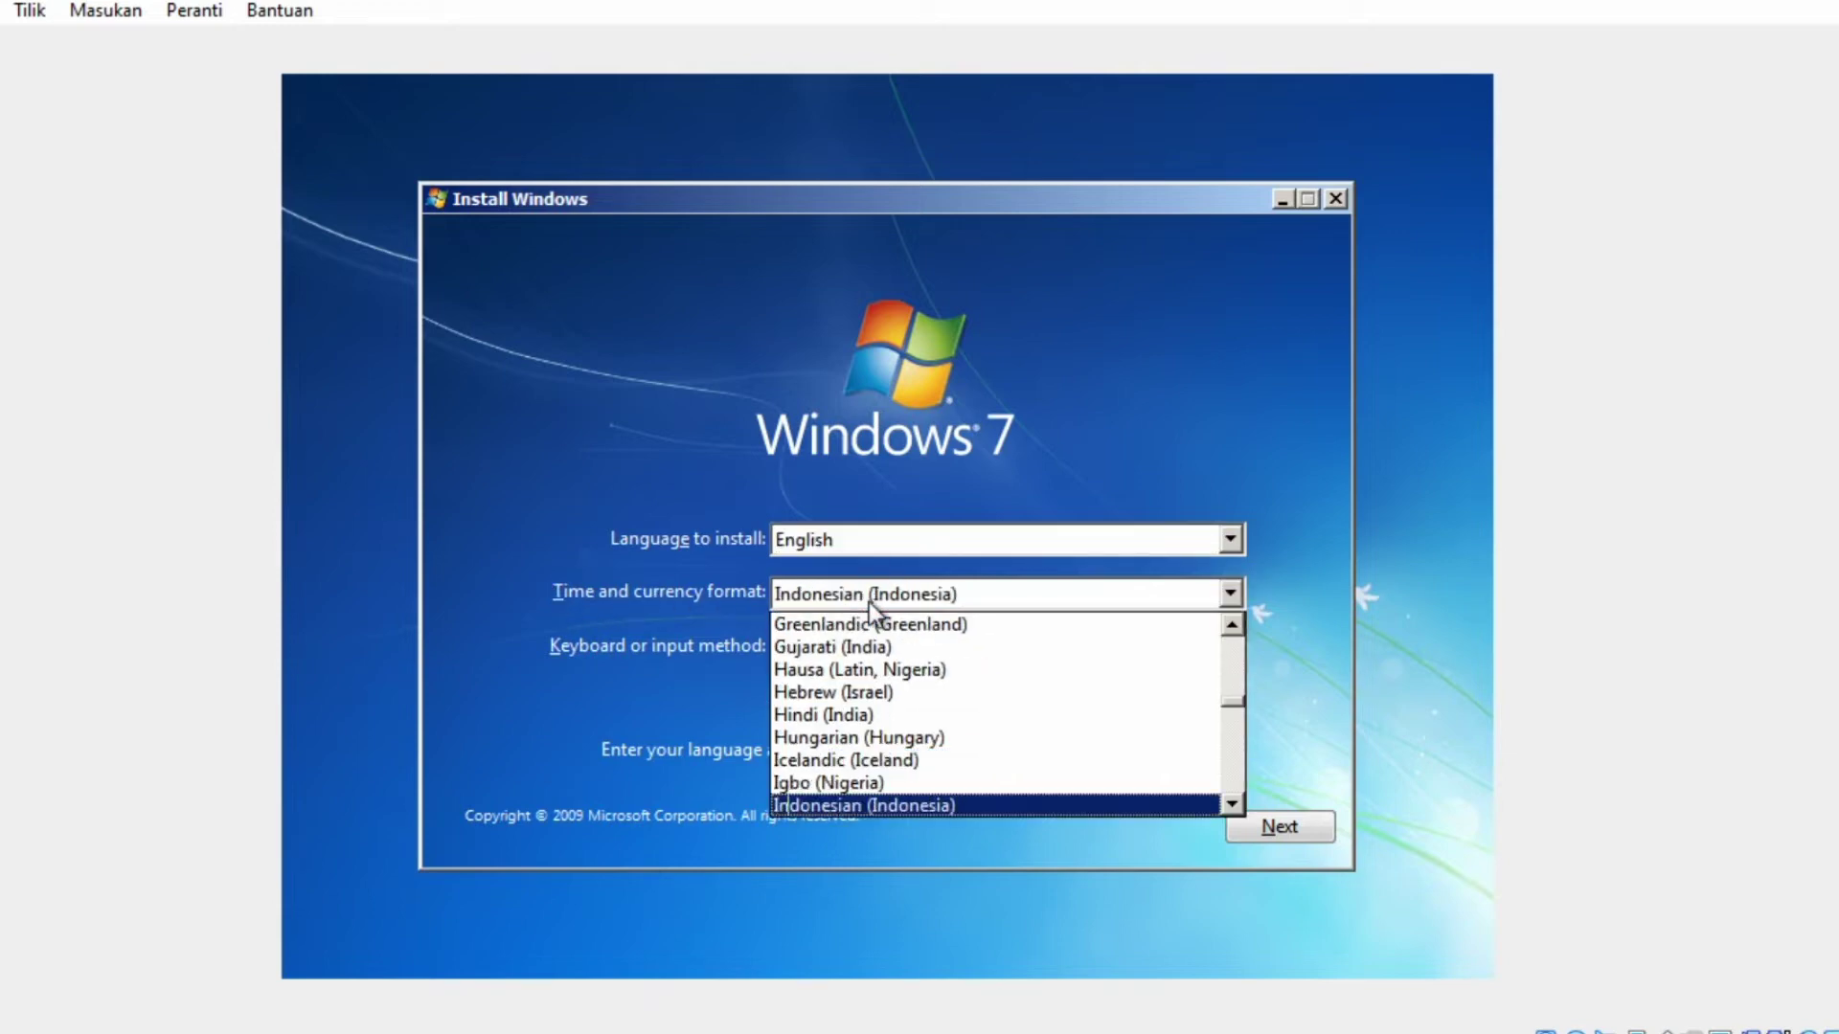
{"action": "key", "text": "Return"}
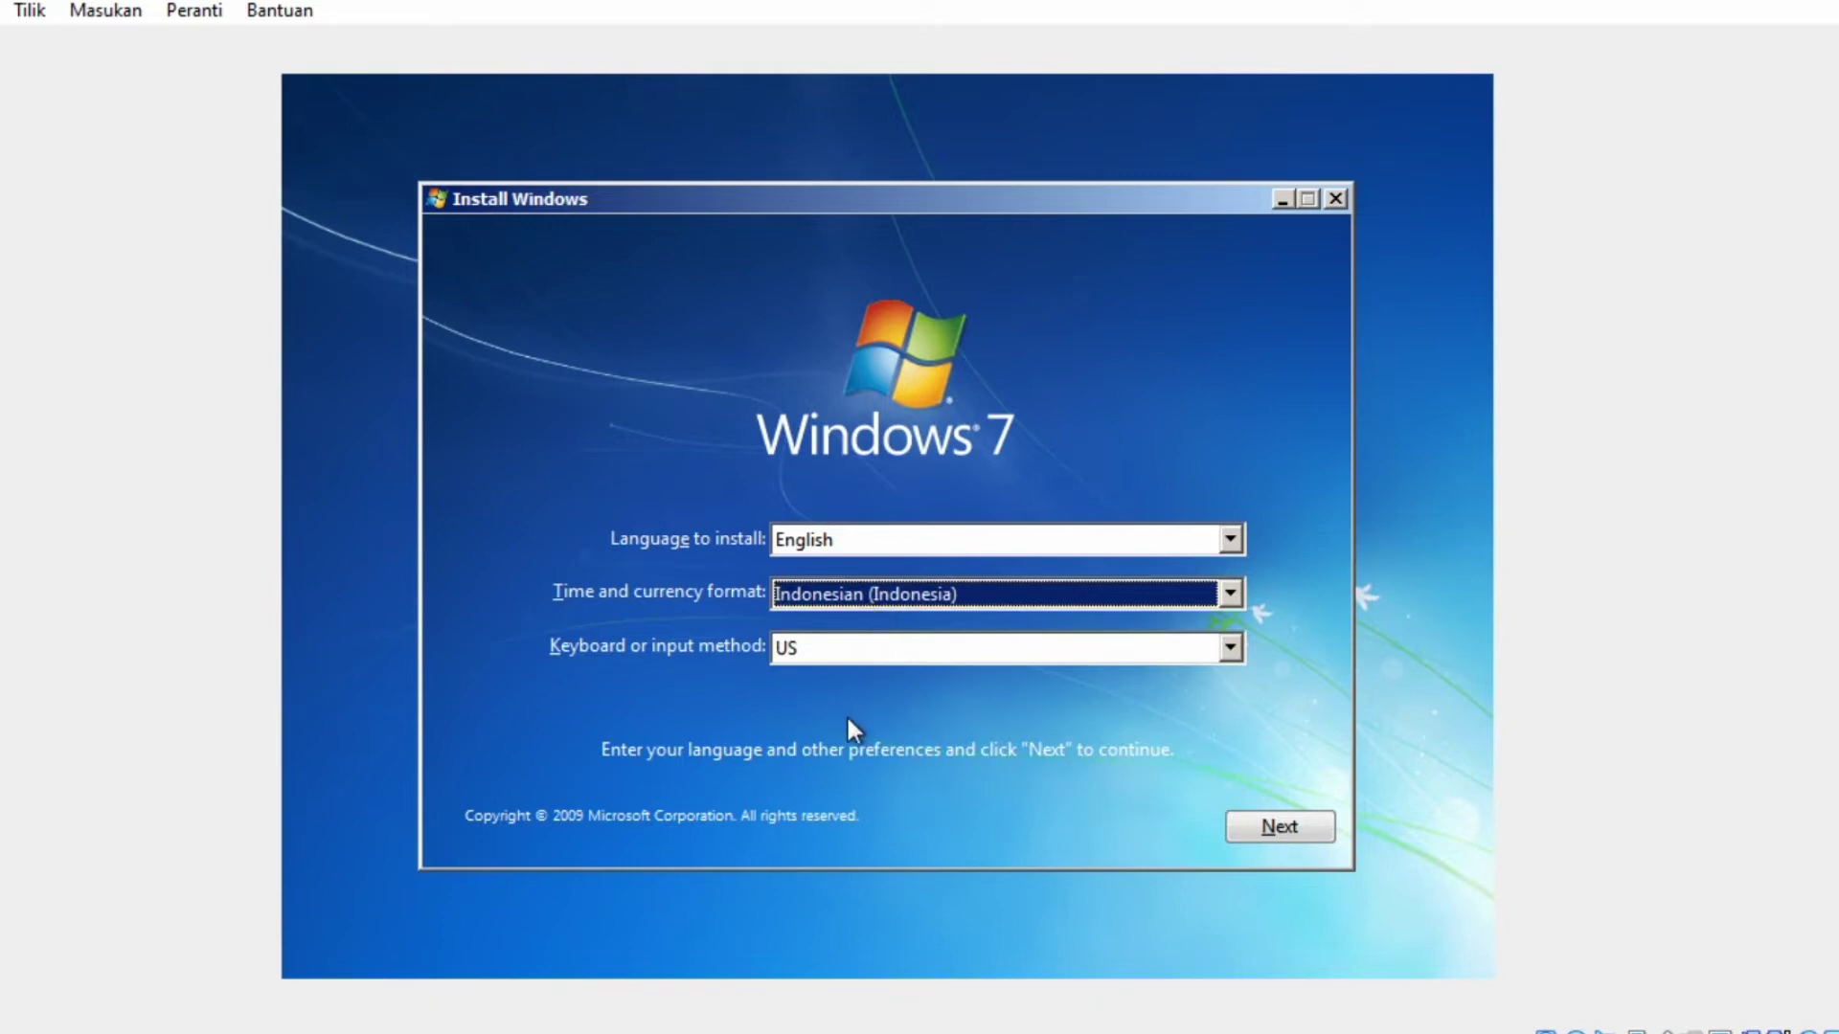
{"action": "left_click", "coordinate": [1282, 827]}
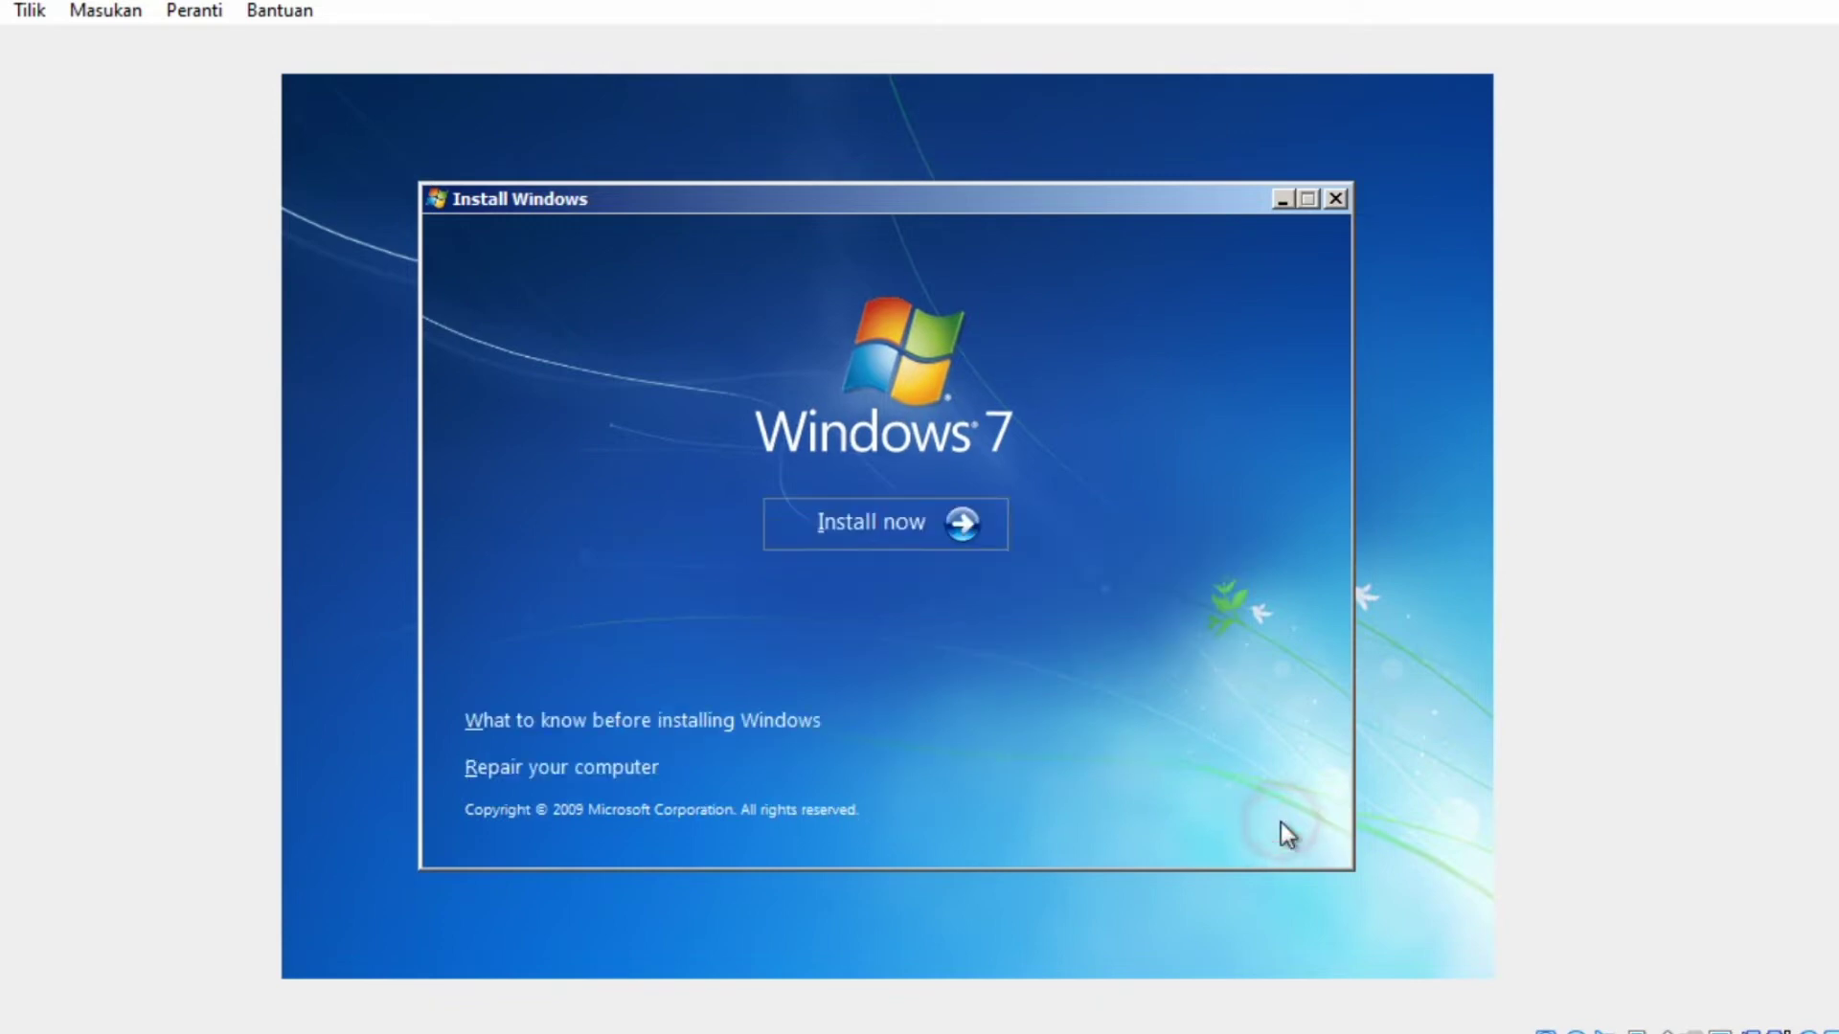
{"action": "left_click", "coordinate": [904, 523]}
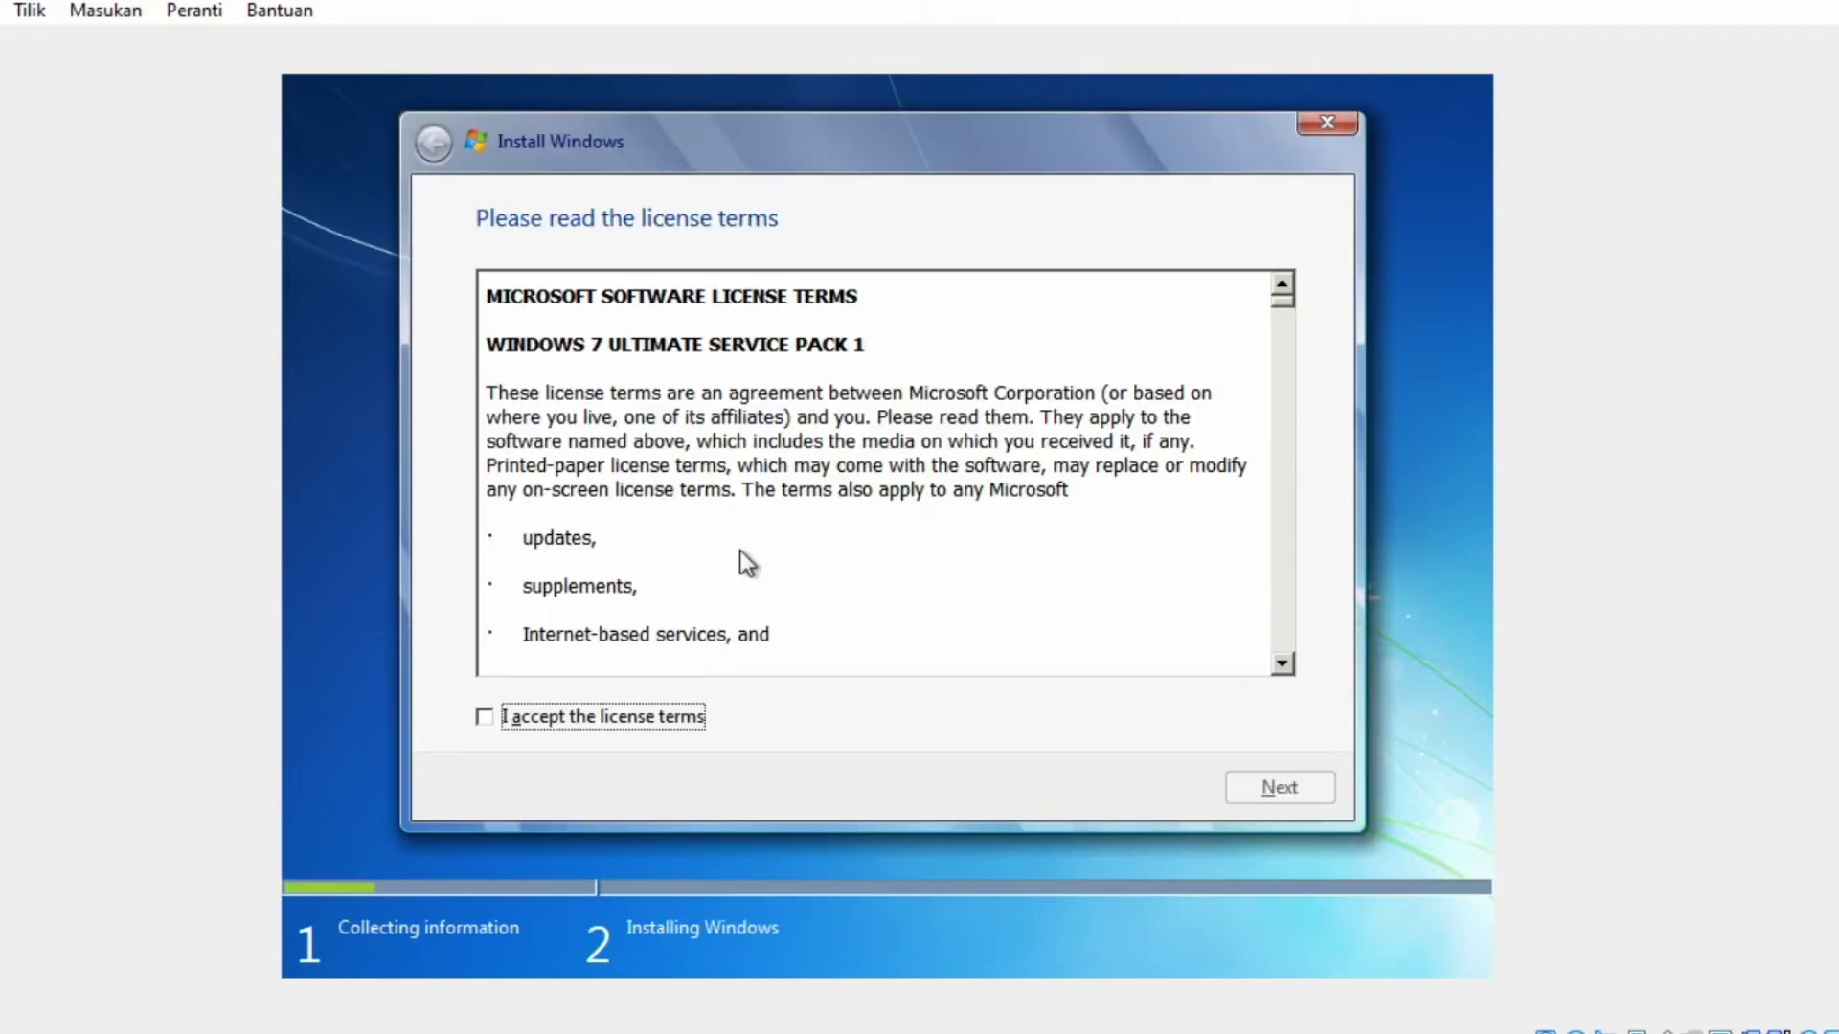
Accept the license terms and run a Custom (advanced) installation on Disk 0 Unallocated Space
{"action": "left_click", "coordinate": [610, 715]}
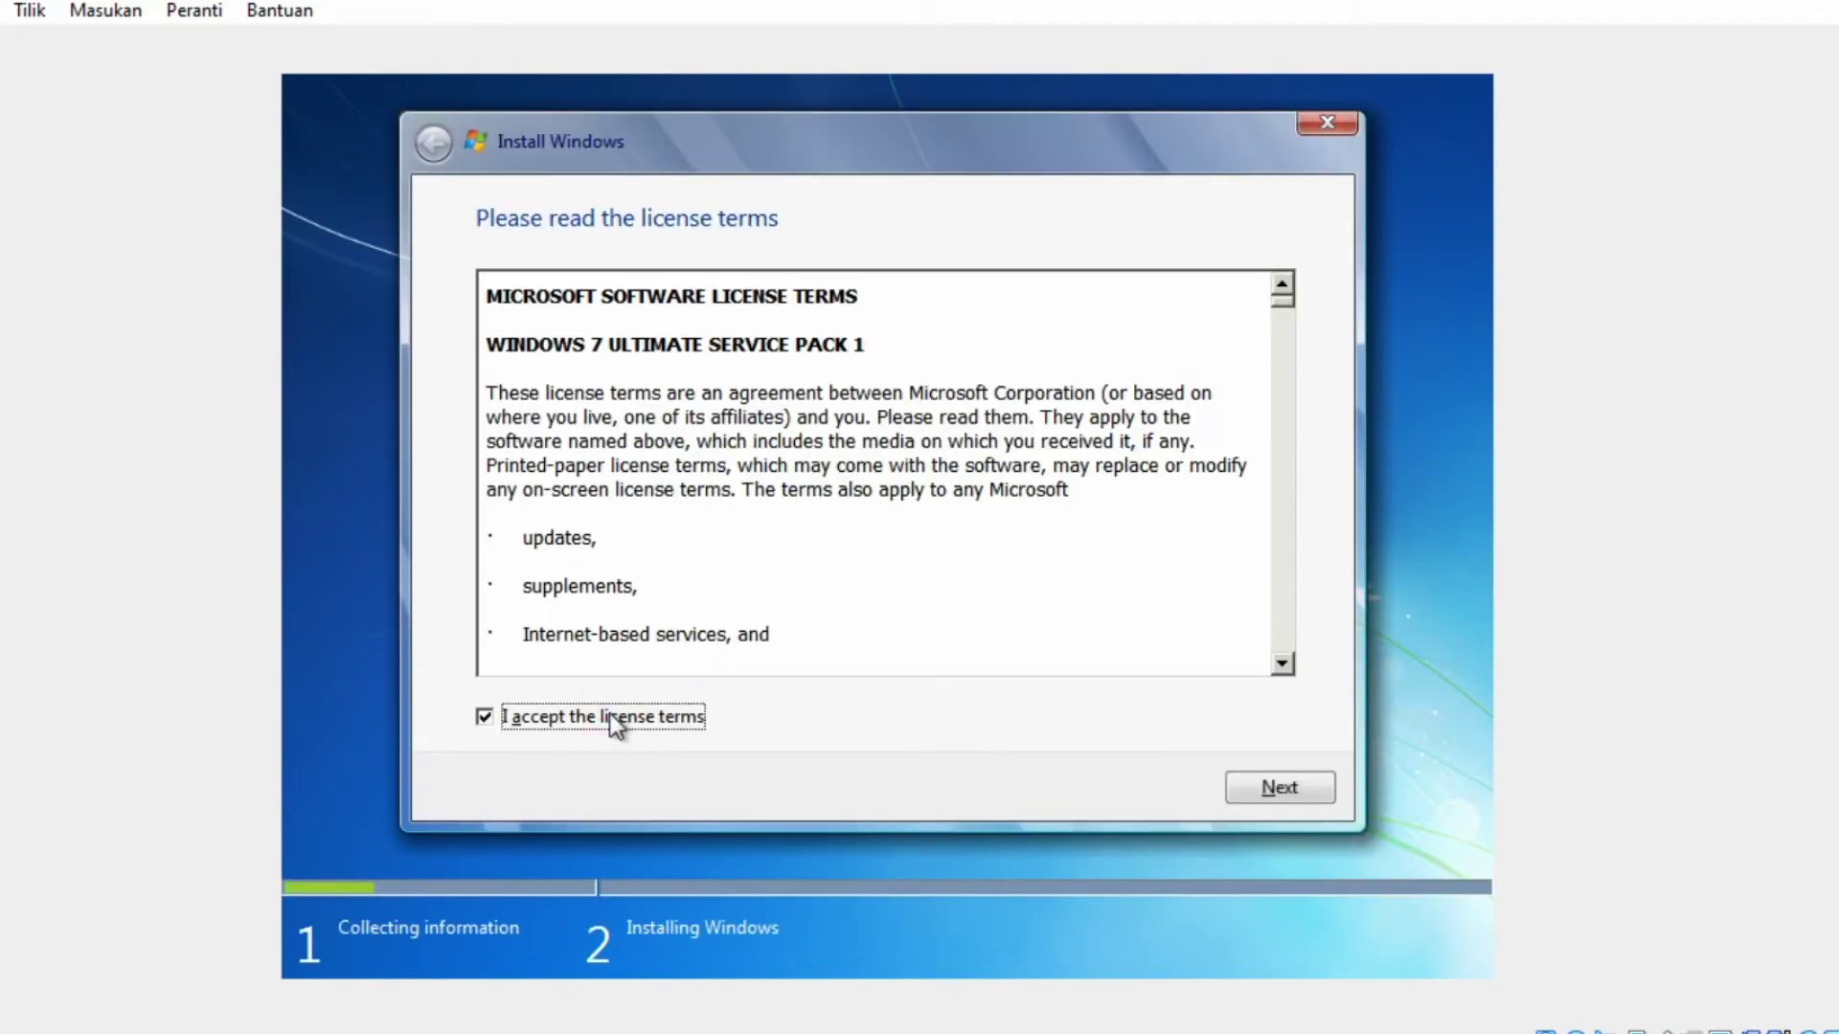
{"action": "left_click", "coordinate": [1261, 789]}
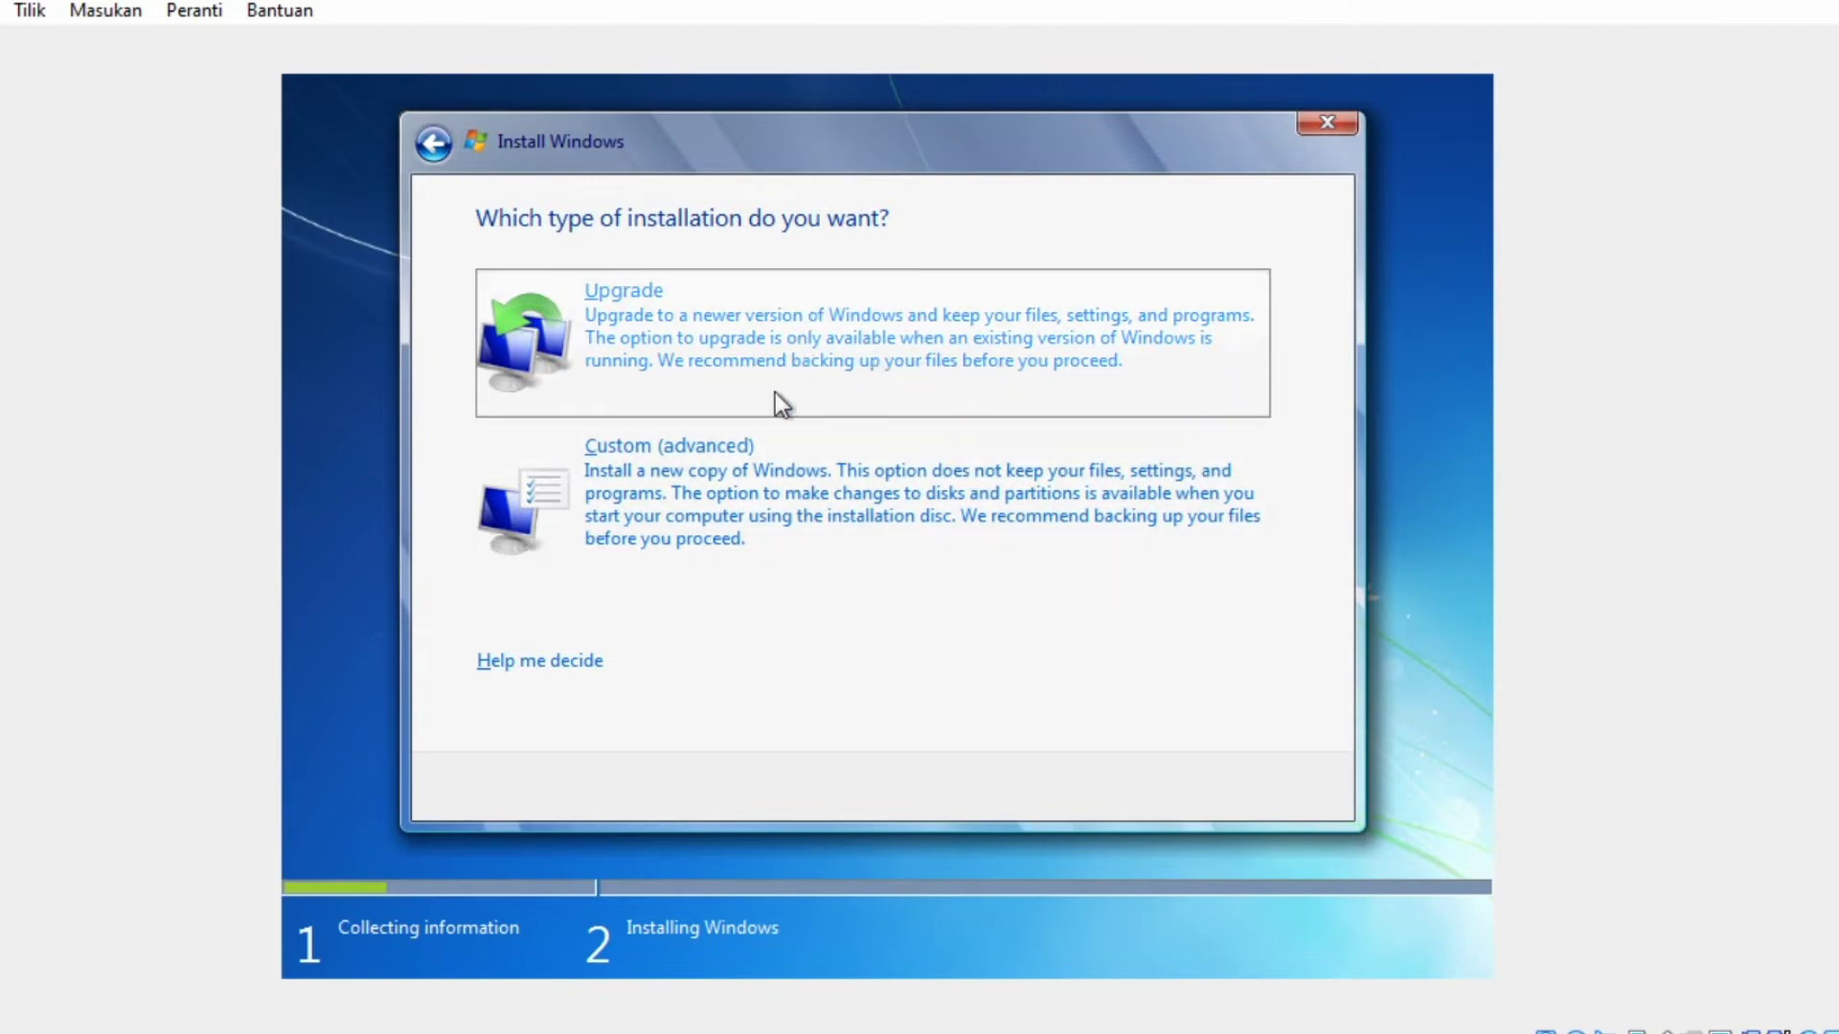
{"action": "left_click", "coordinate": [808, 521]}
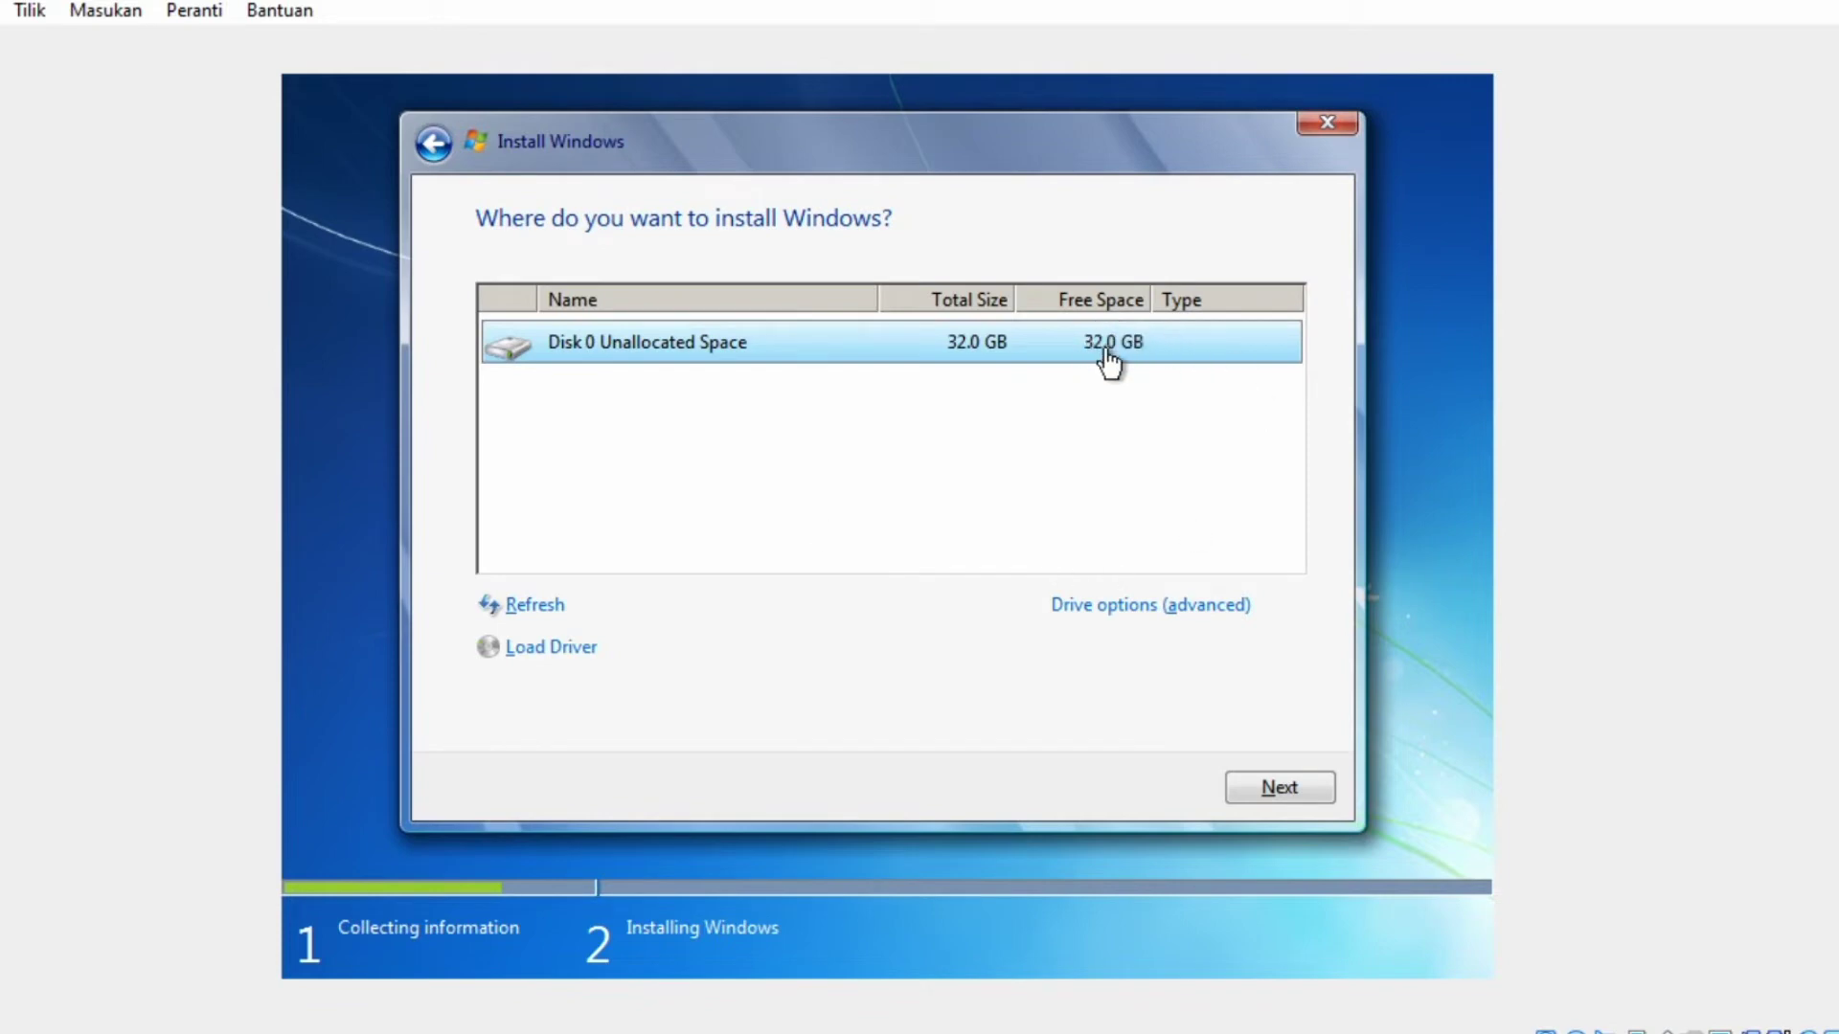
{"action": "left_click", "coordinate": [1279, 787]}
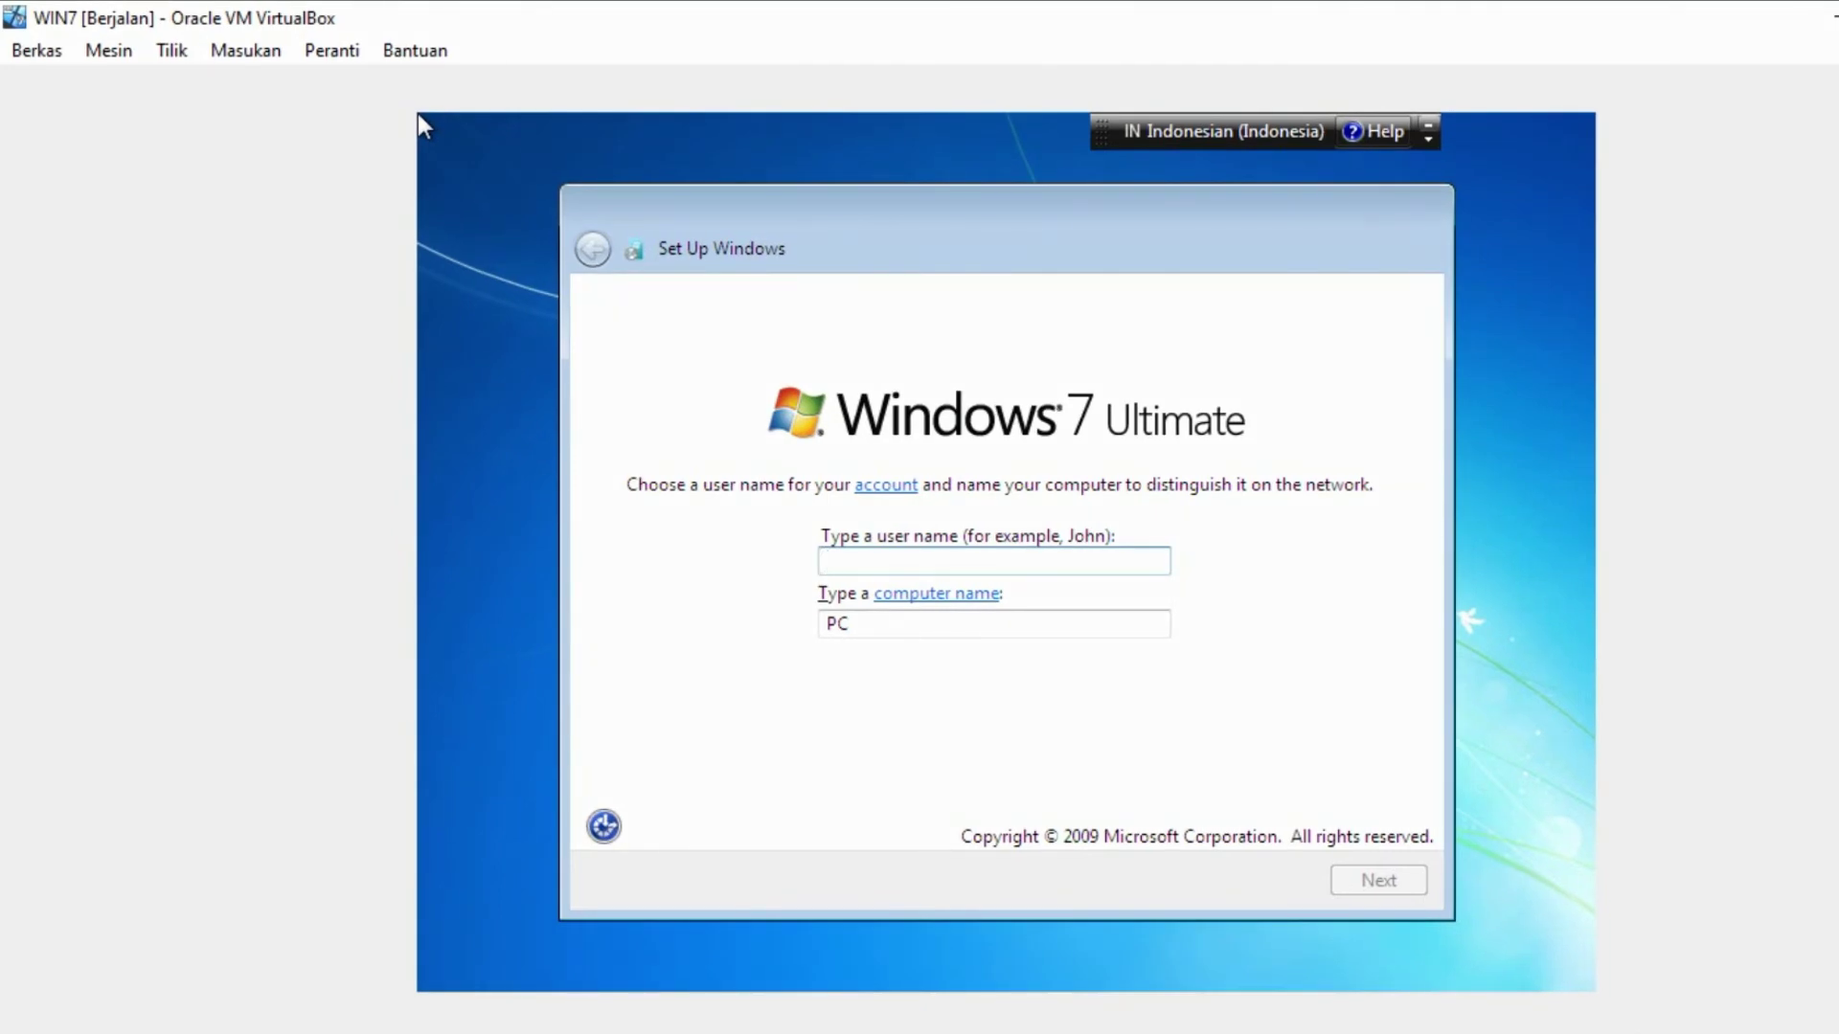
Enter the account's user name, keep the suggested computer name, and continue without setting a password
{"action": "type", "text": "Angela"}
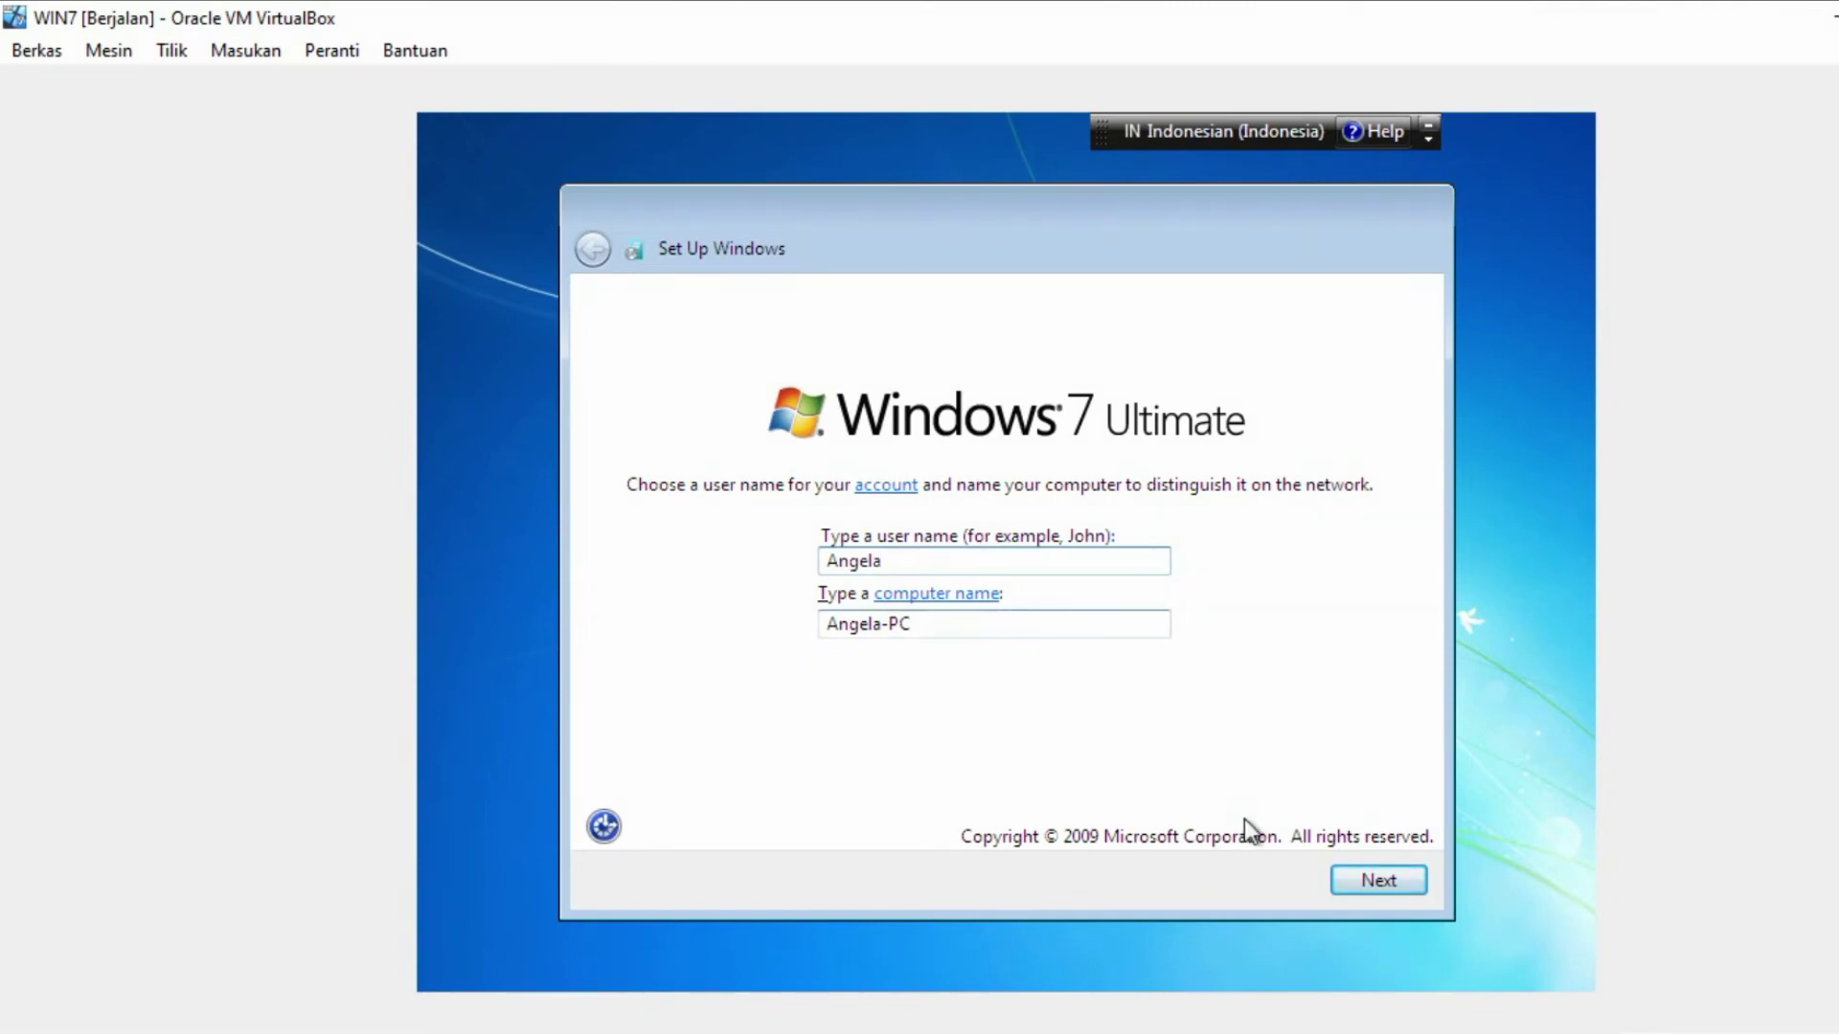
{"action": "left_click", "coordinate": [1365, 876]}
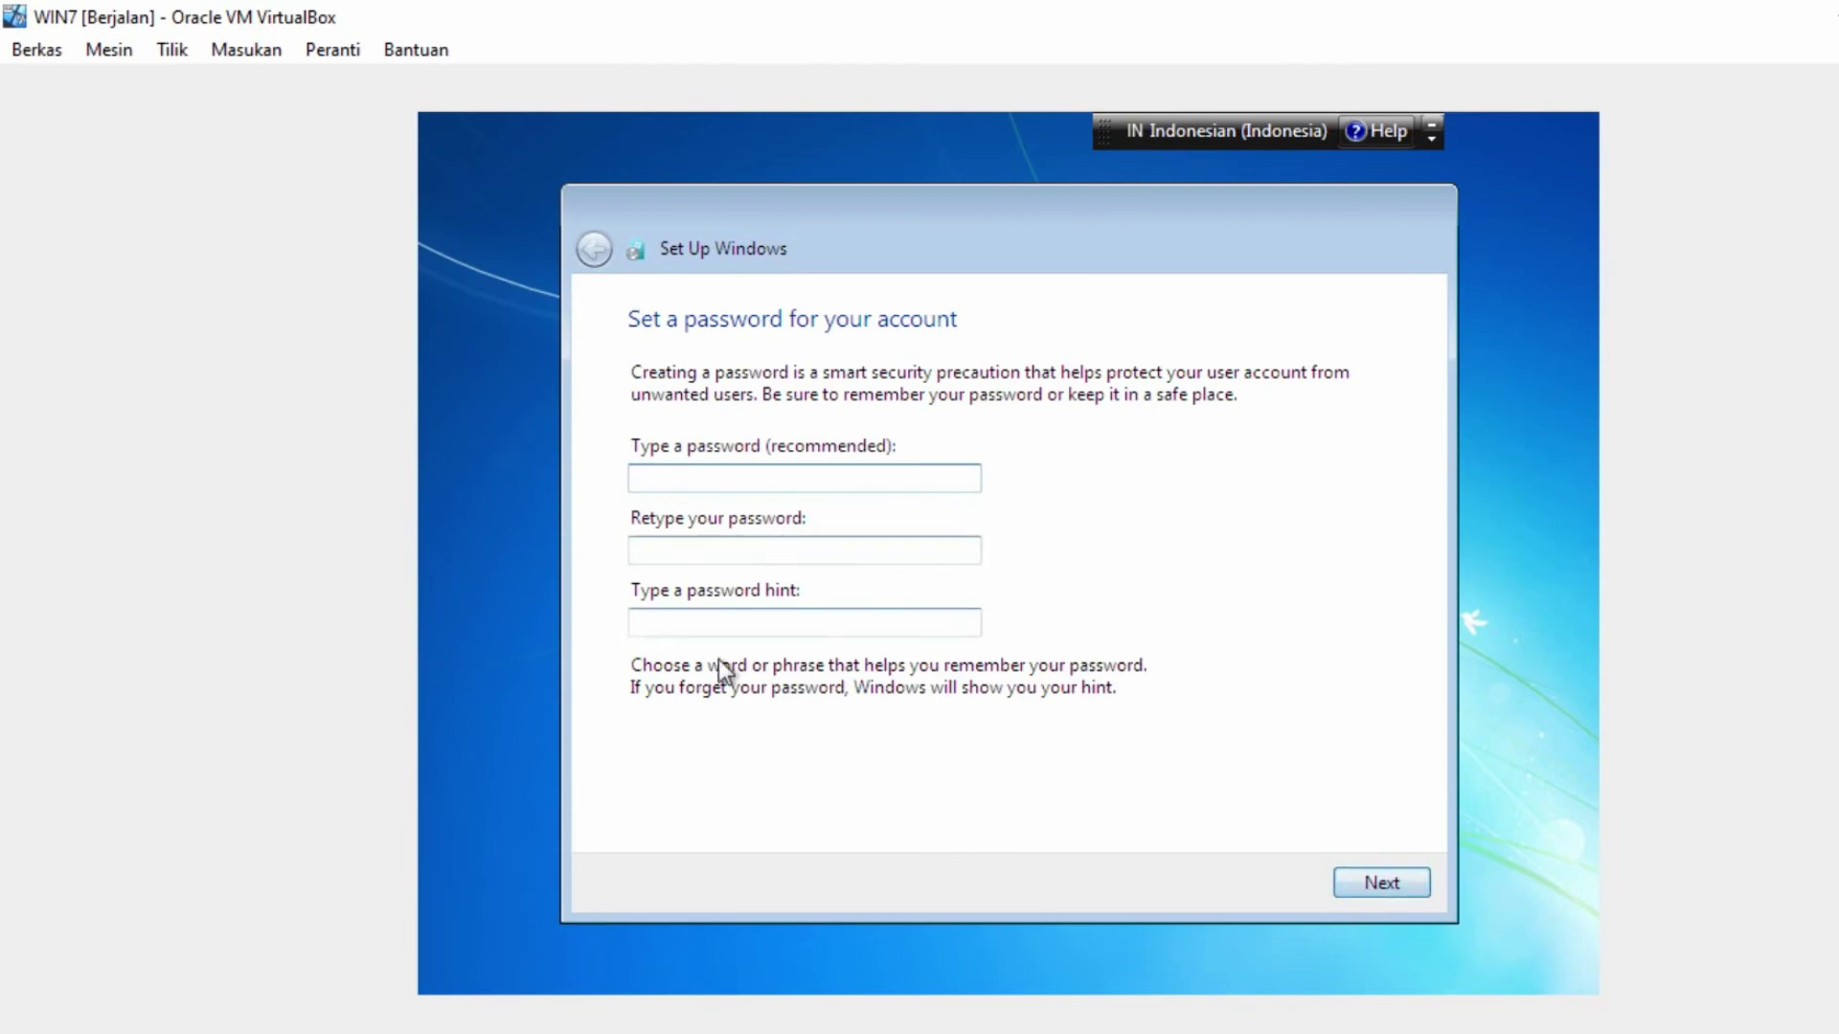
{"action": "left_click", "coordinate": [1389, 885]}
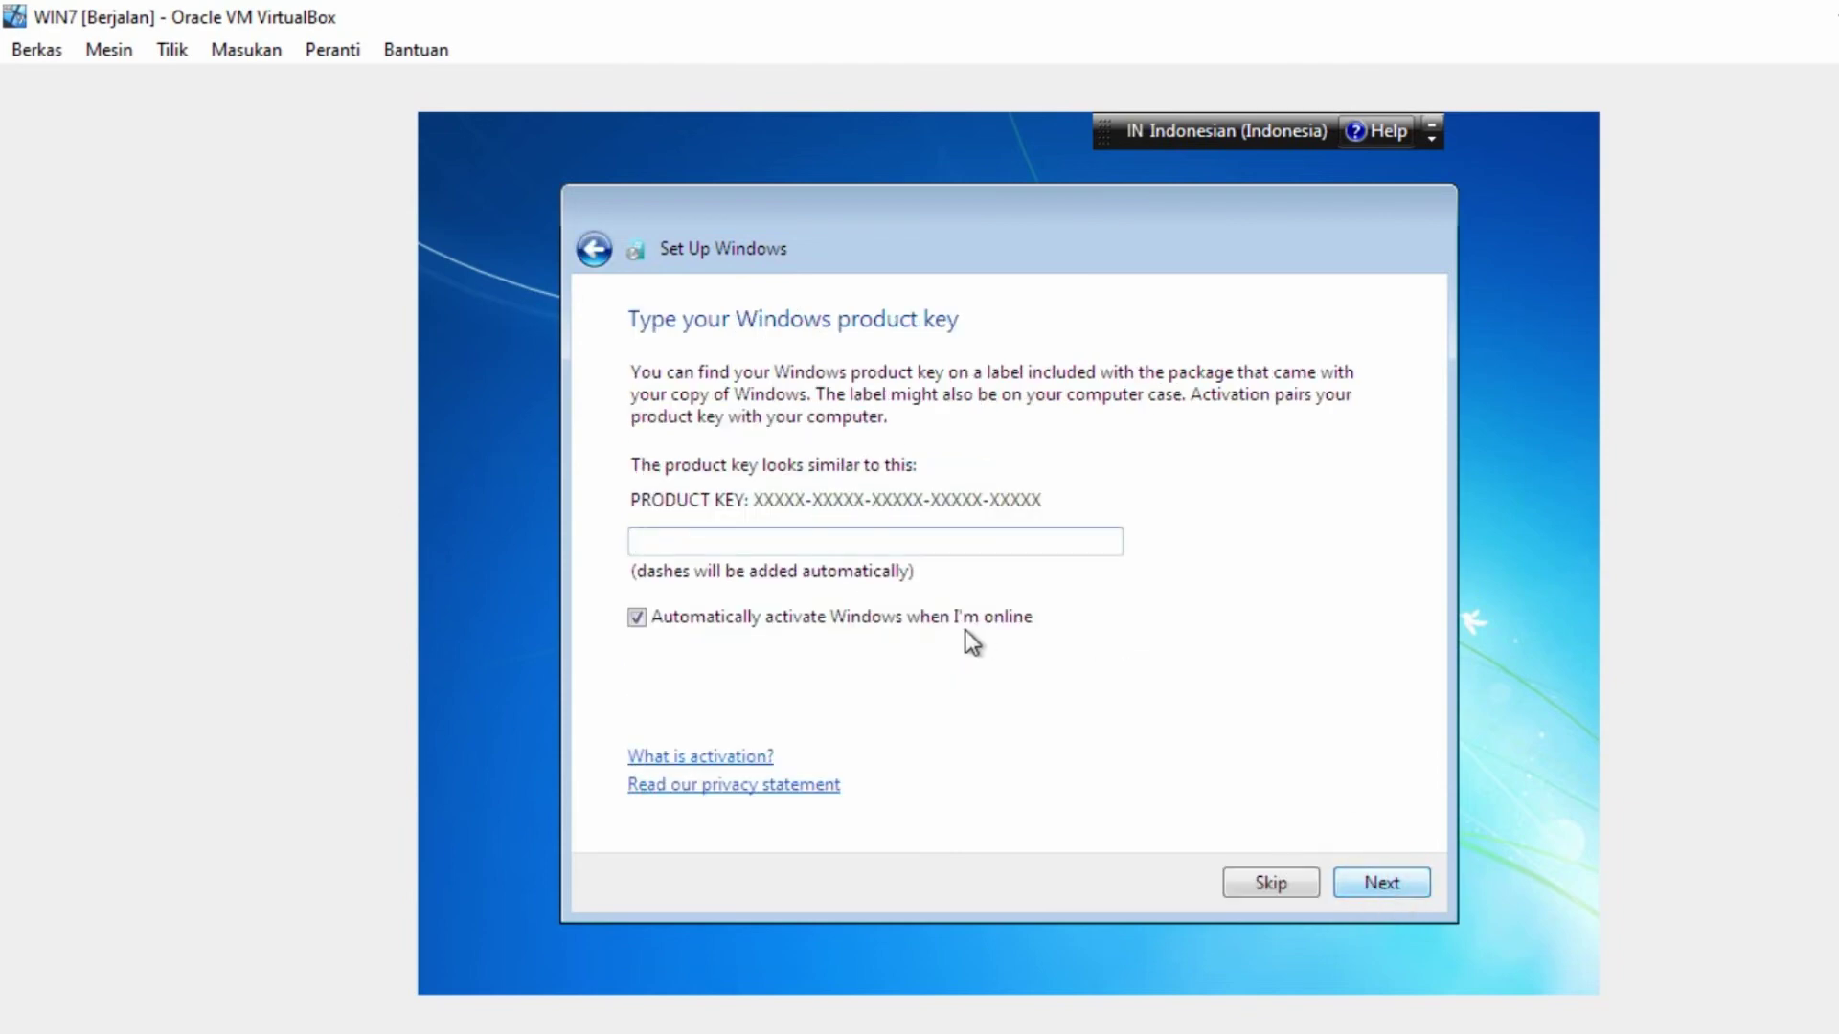
Turn off automatic activation, continue without a product key, and choose Ask me later for the update settings
{"action": "left_click", "coordinate": [785, 613]}
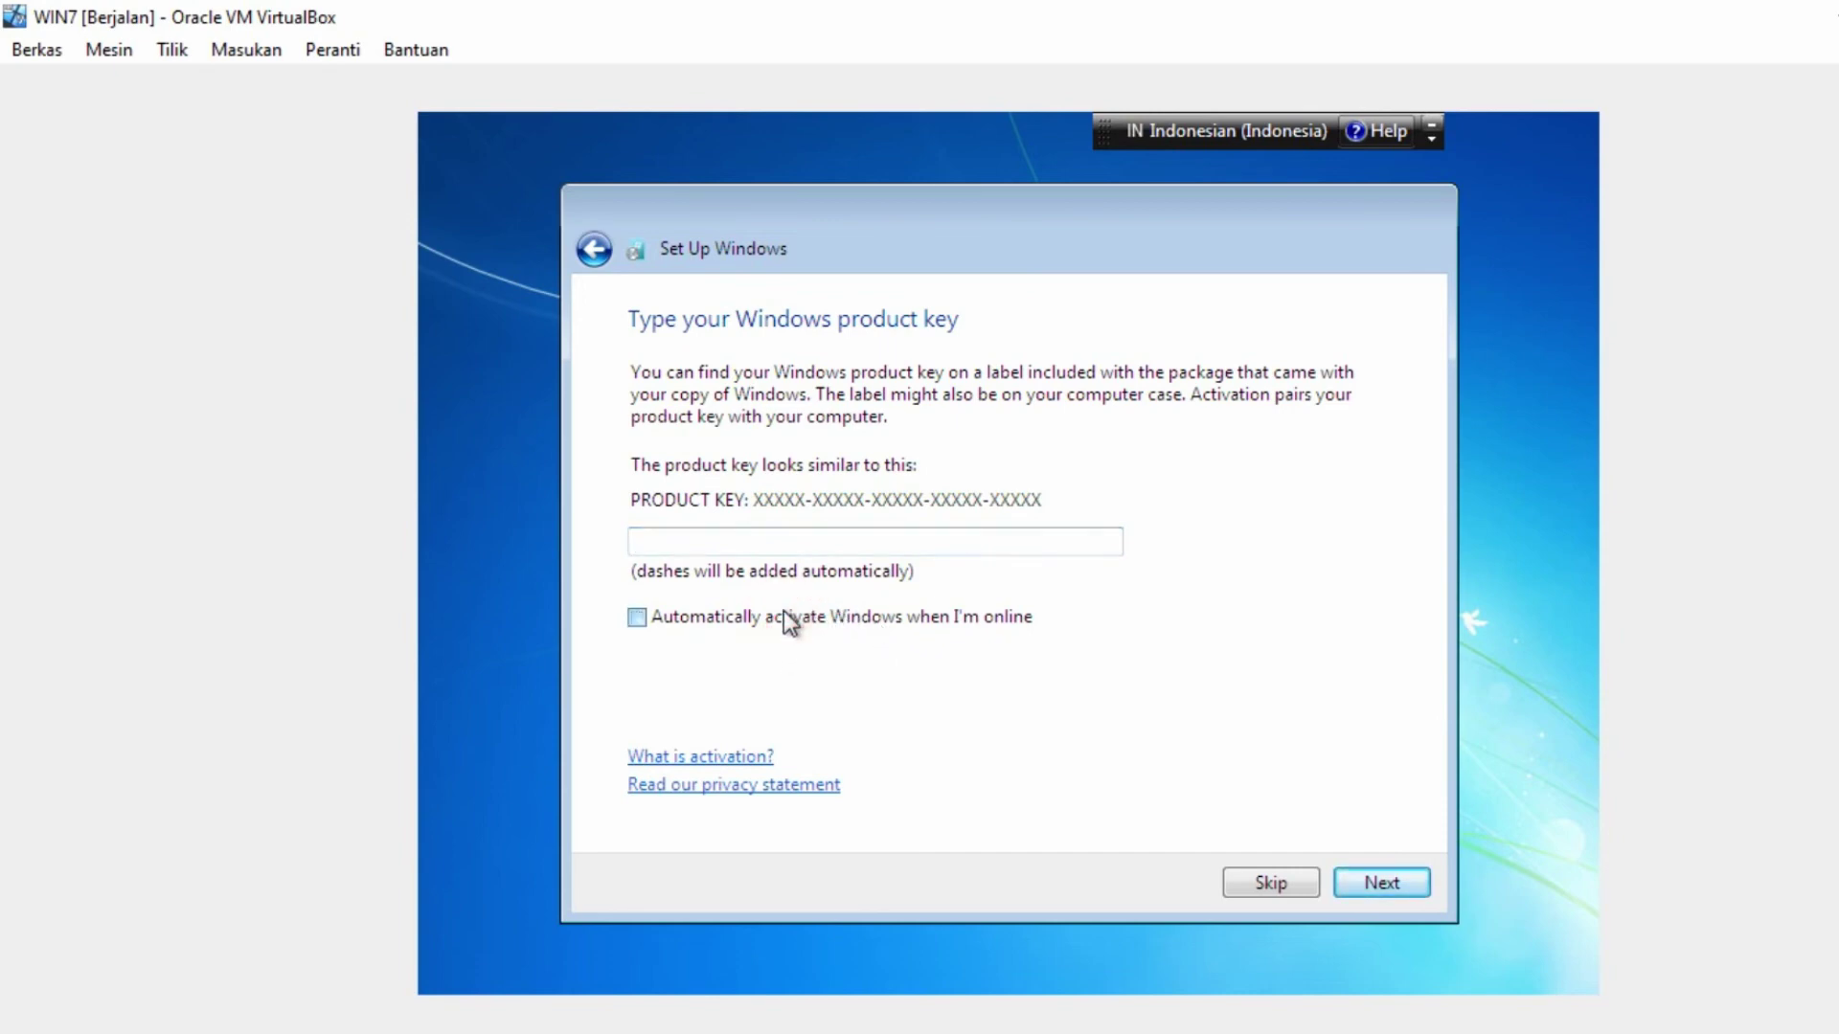
{"action": "left_click", "coordinate": [1382, 882]}
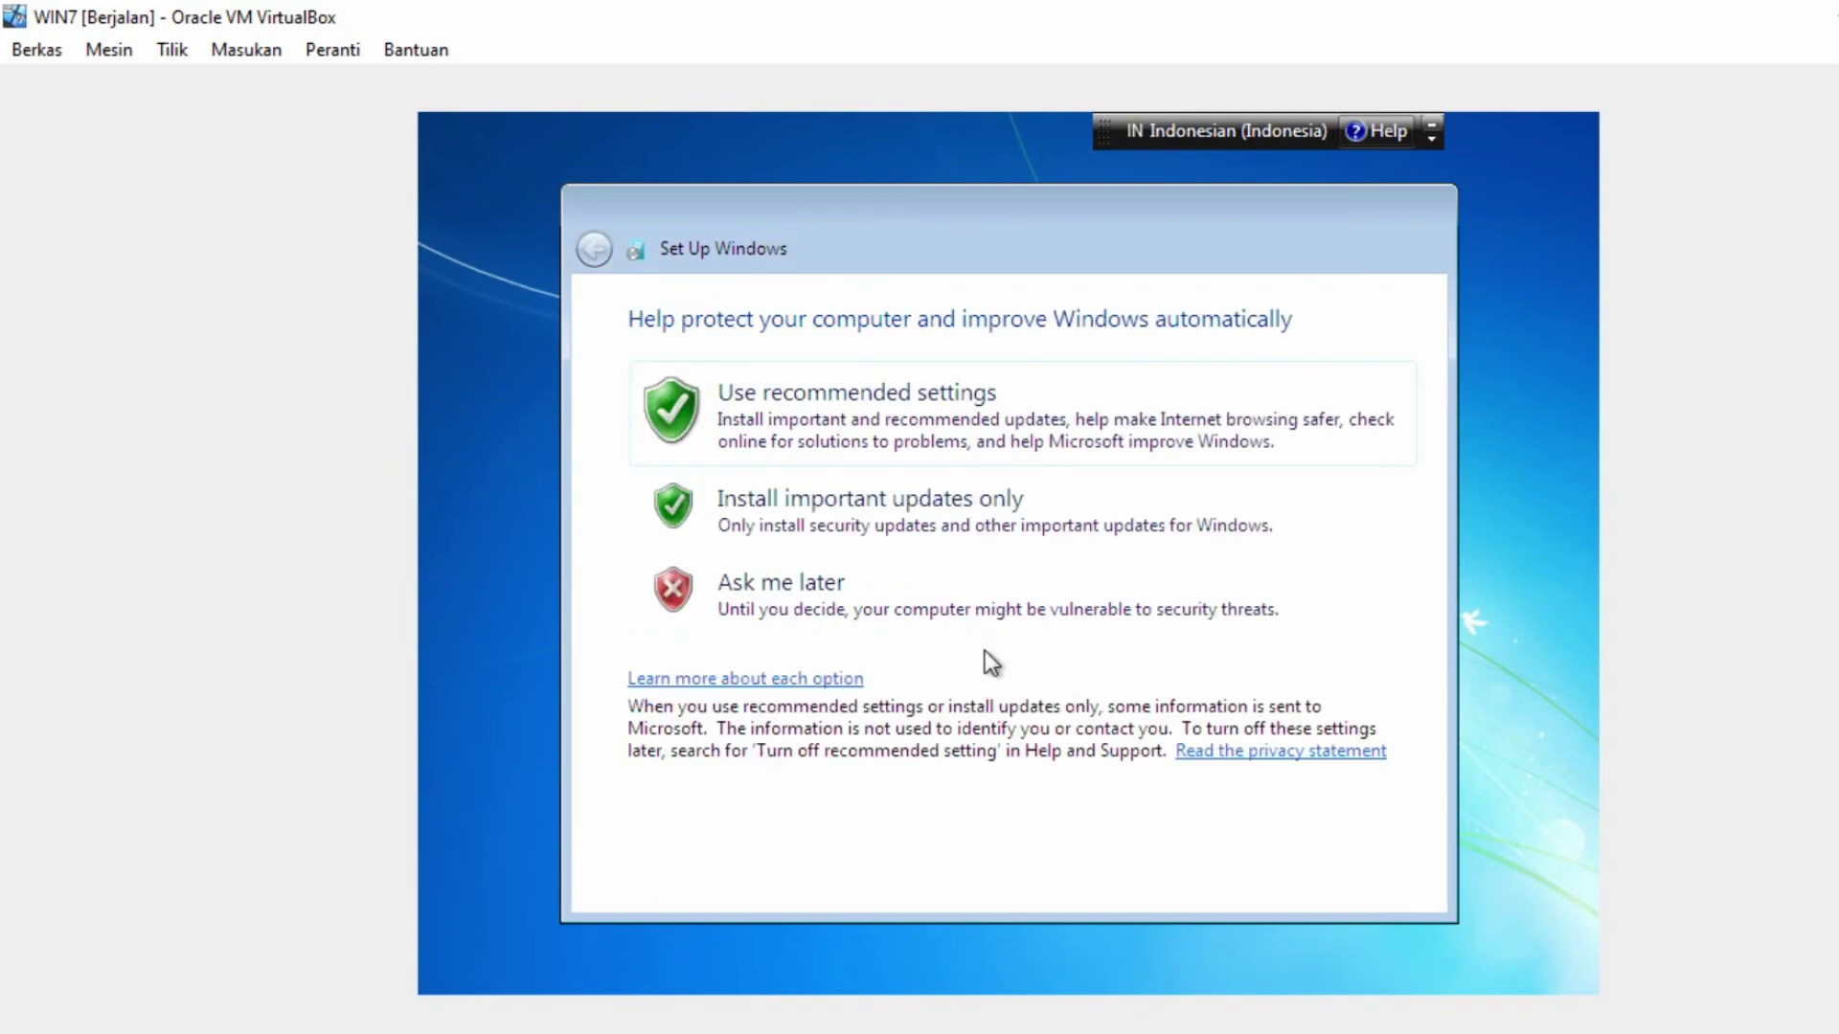
{"action": "left_click", "coordinate": [814, 600]}
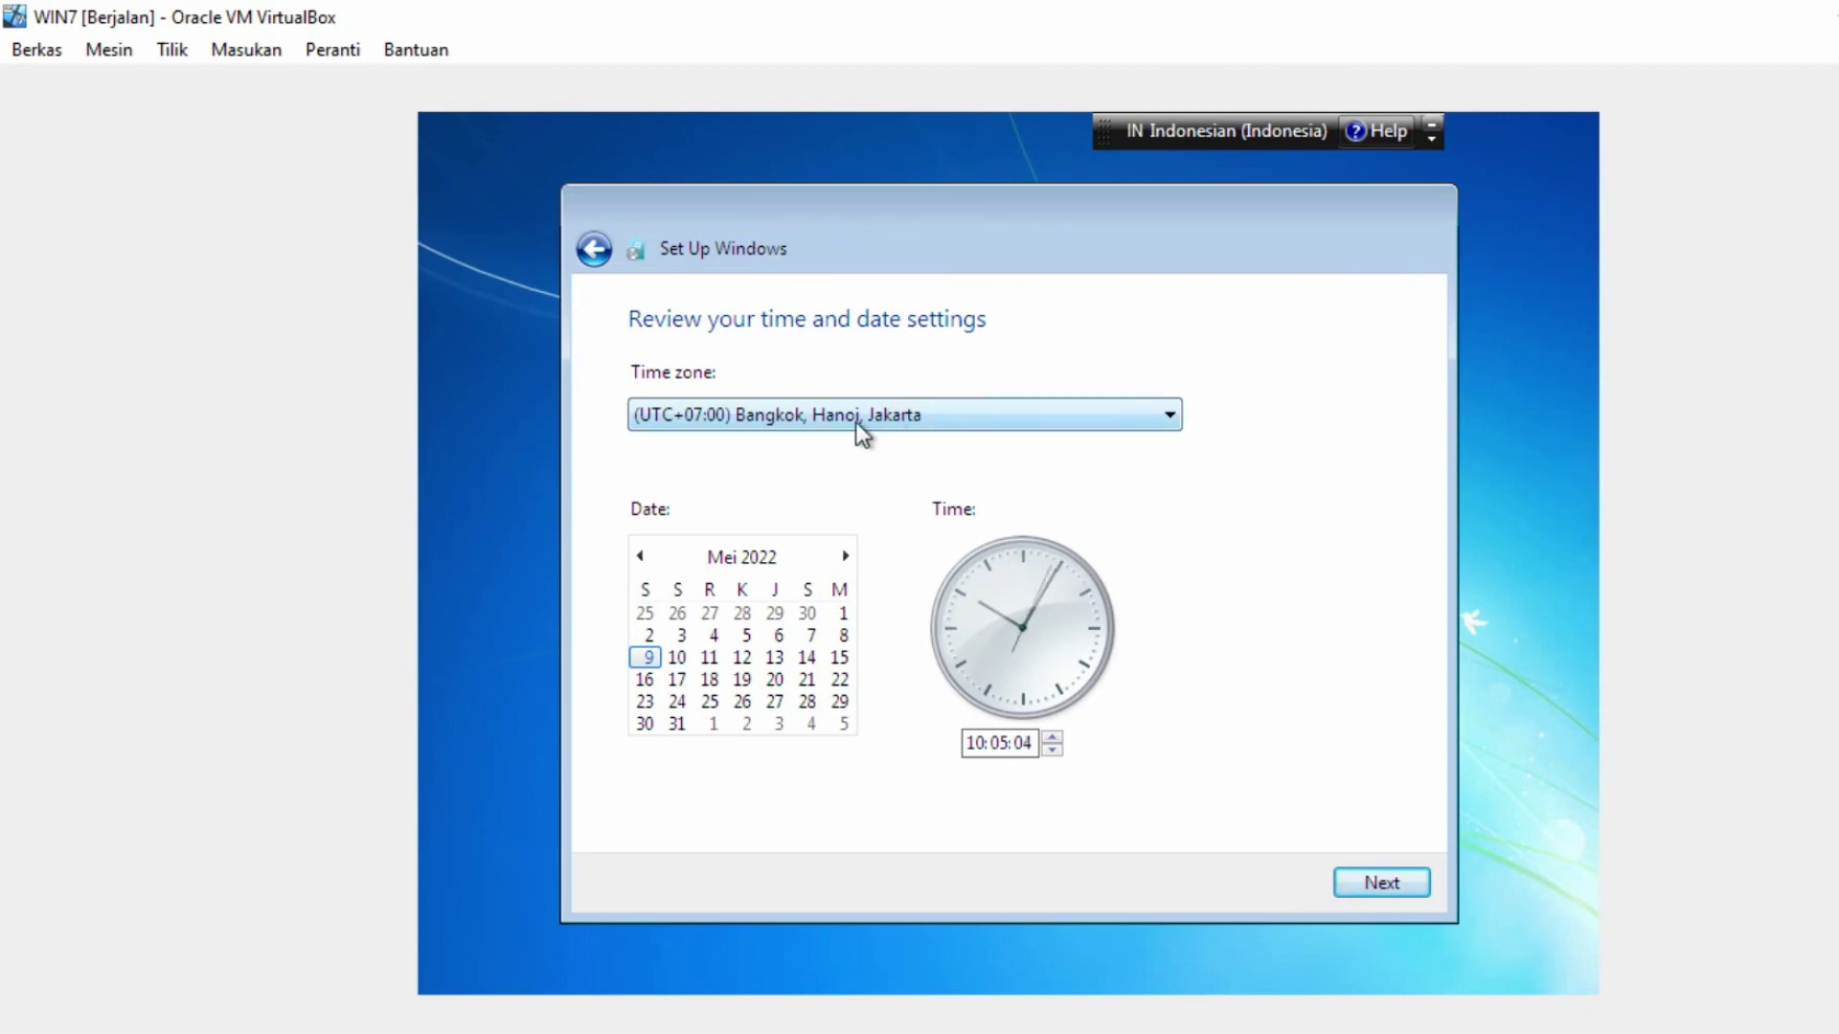
Keep the (UTC+07:00) Bangkok, Hanoi, Jakarta time zone and set the computer's location to Public network
{"action": "left_click", "coordinate": [1390, 882]}
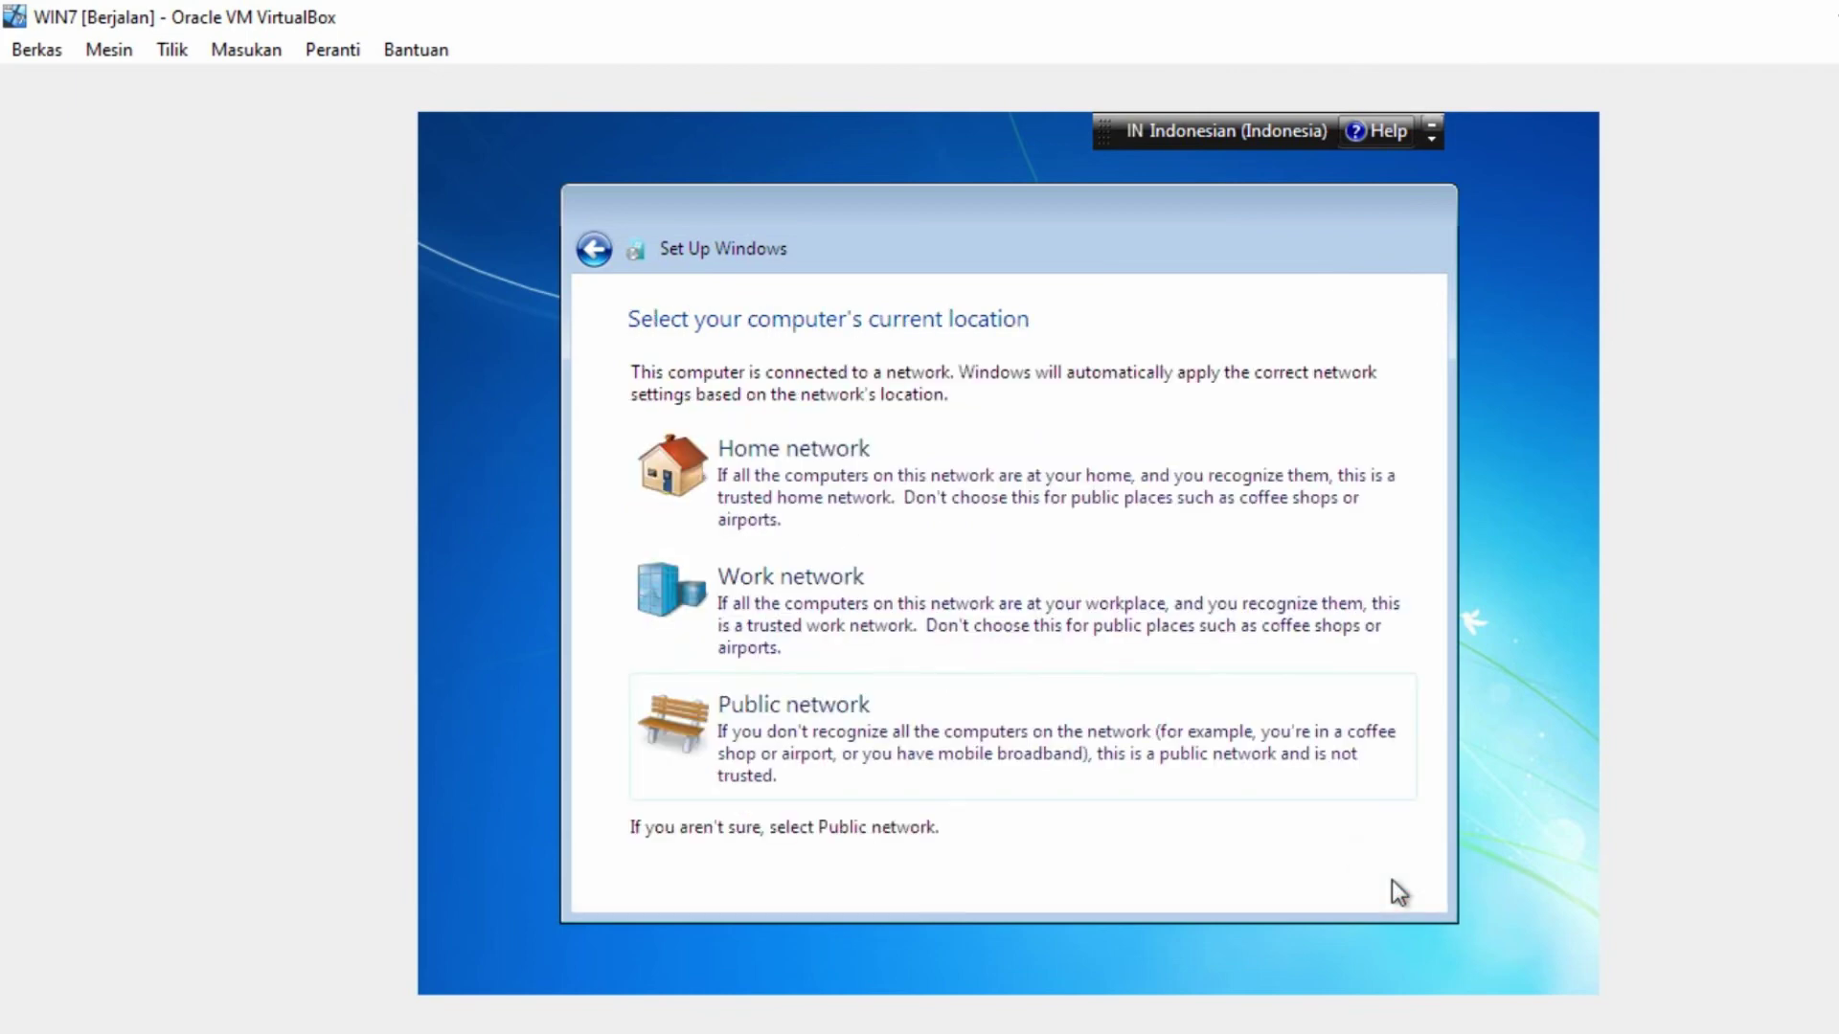
{"action": "left_click", "coordinate": [898, 726]}
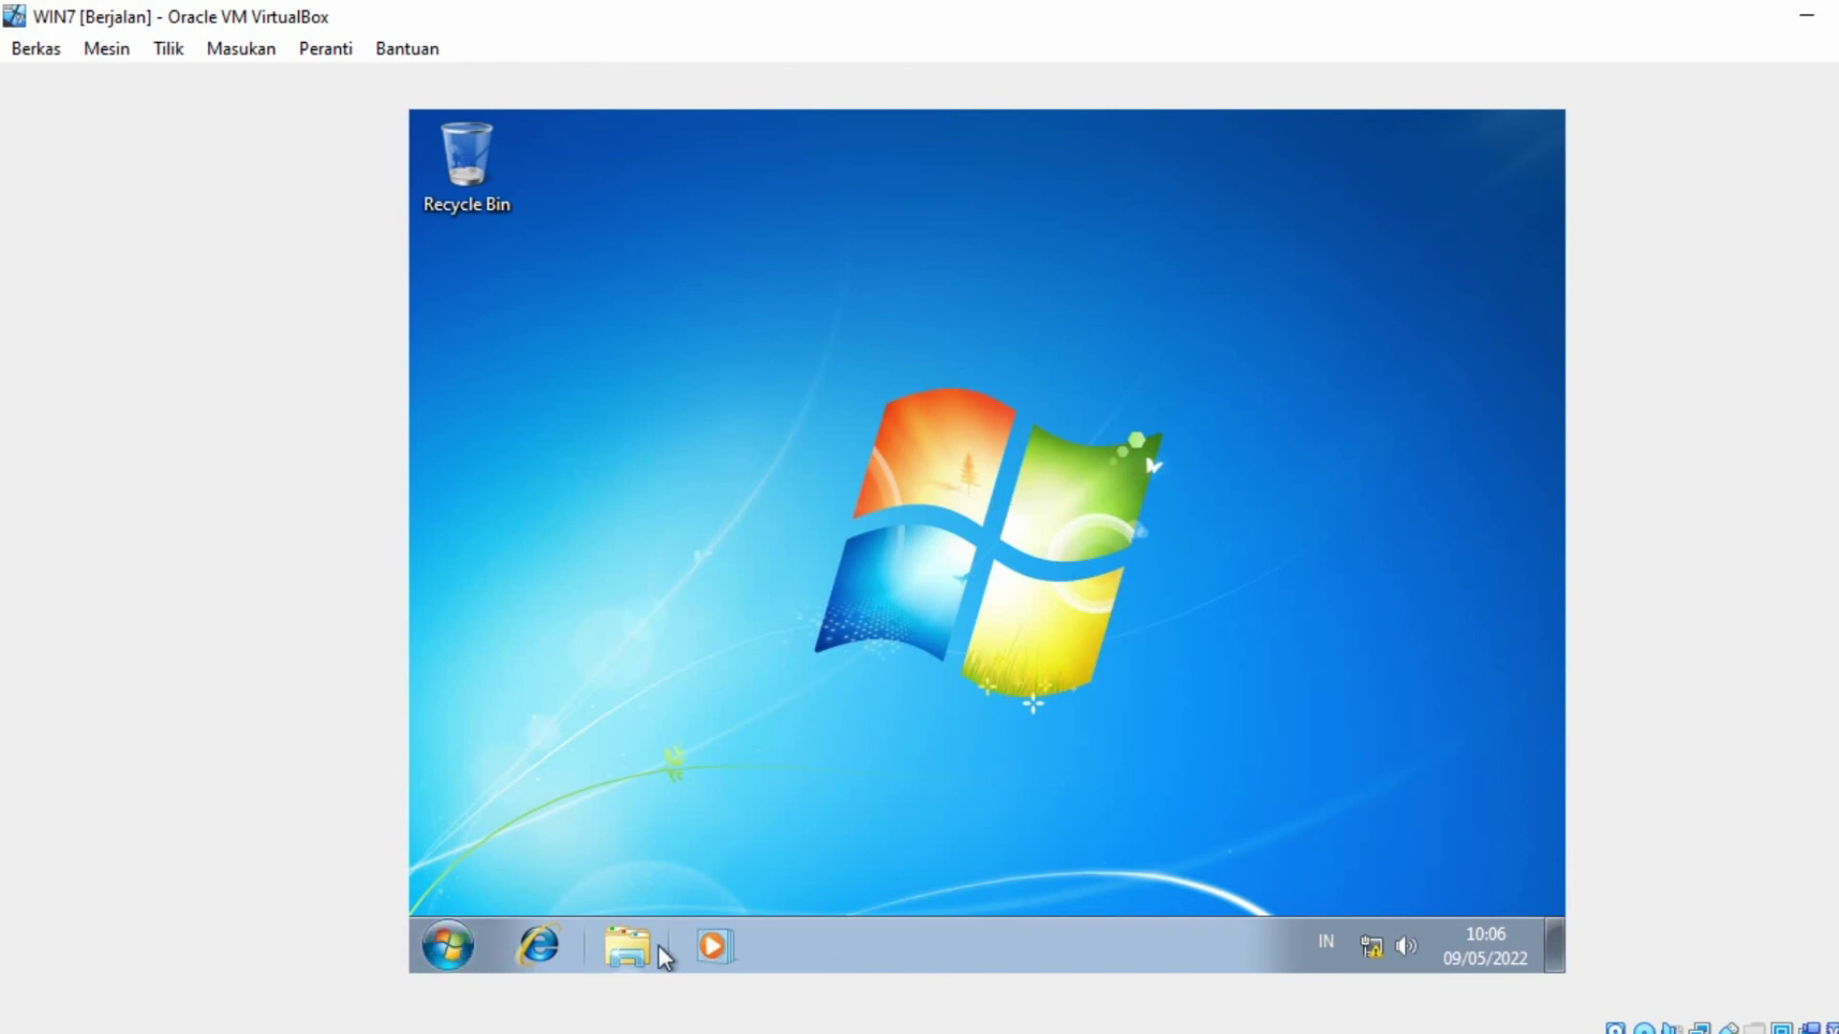
Look over the Start menu of the installed Windows 7 and open the system properties of Computer from Windows Explorer
{"action": "left_click", "coordinate": [458, 936]}
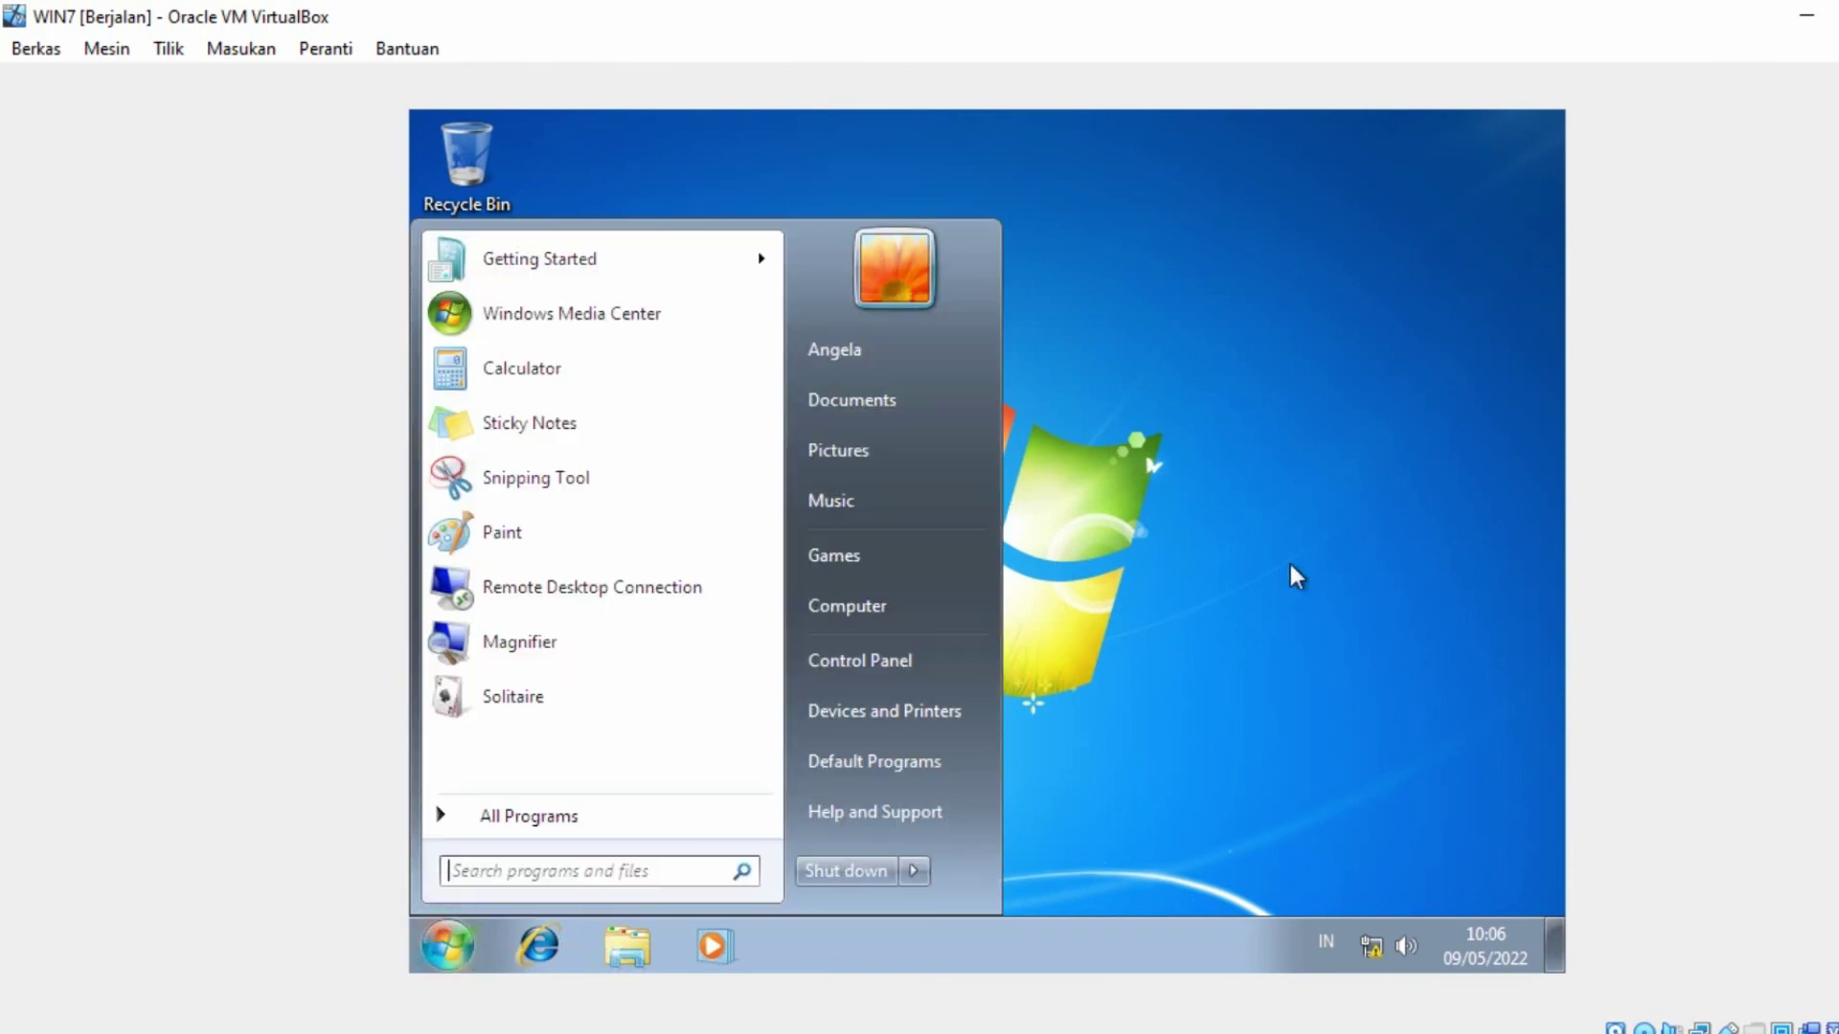
{"action": "left_click", "coordinate": [1329, 555]}
{"action": "left_click", "coordinate": [632, 946]}
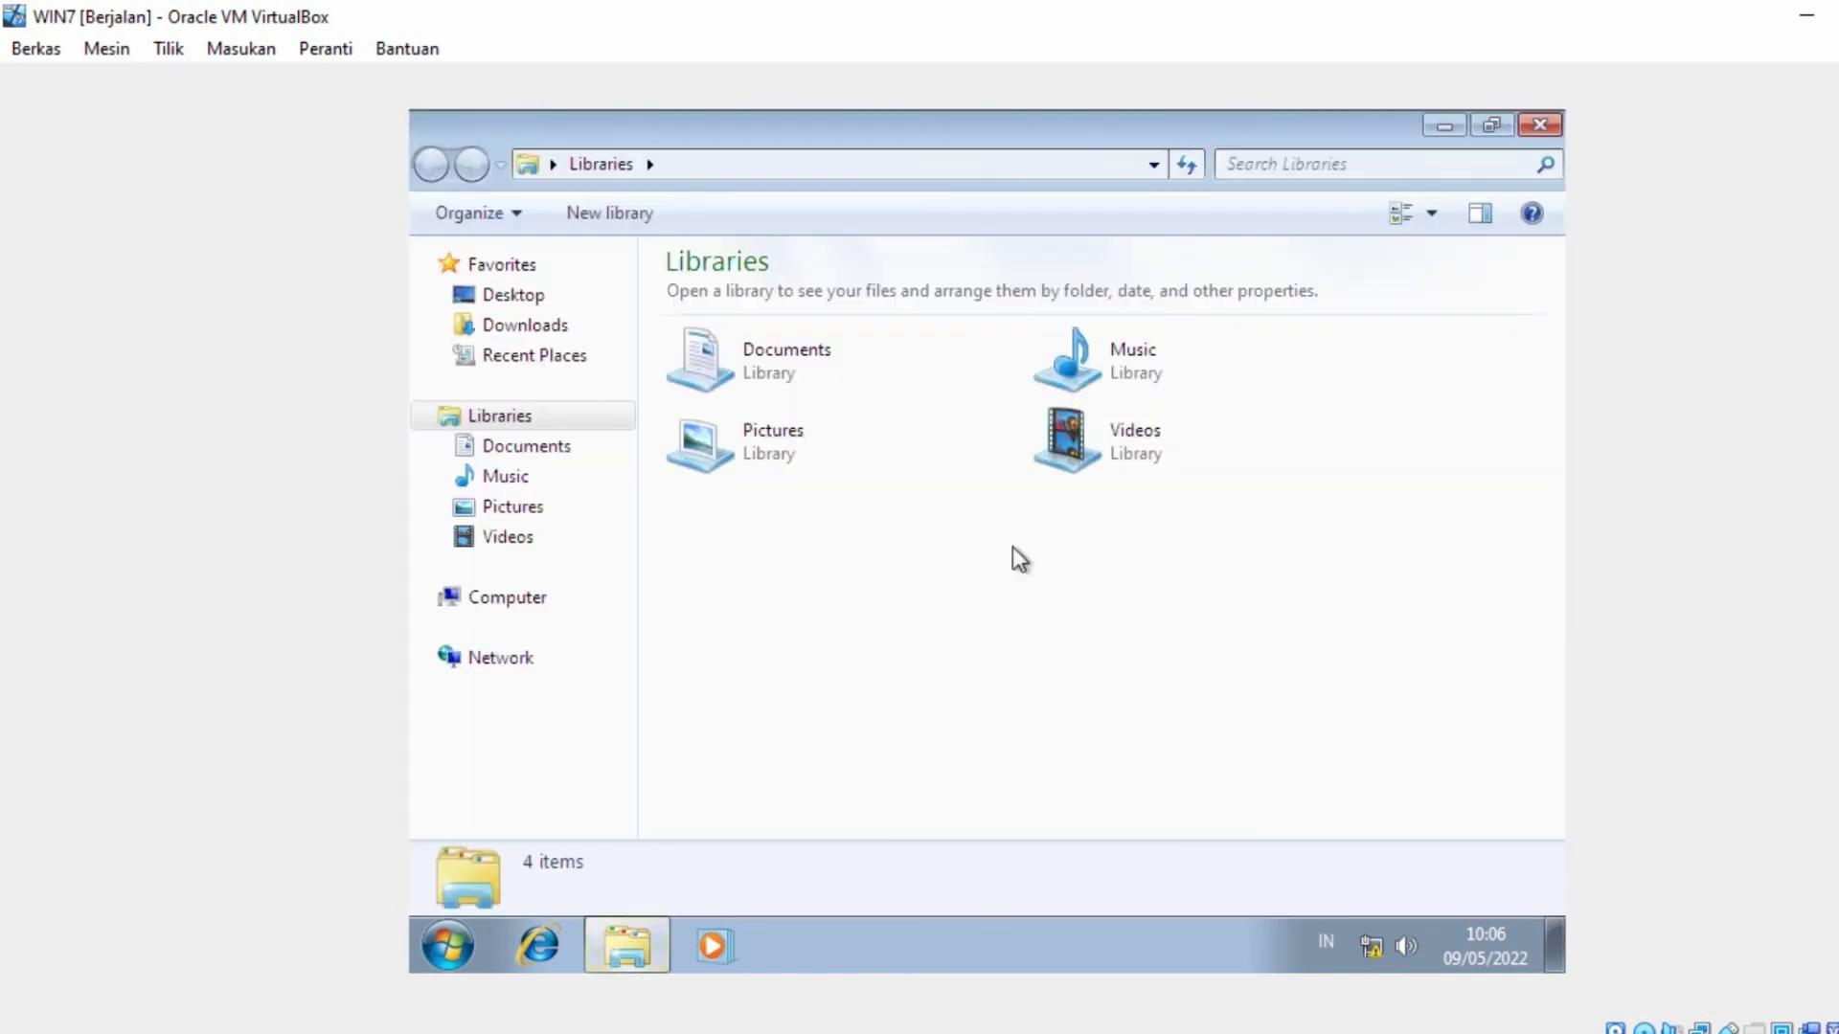
{"action": "left_click", "coordinate": [495, 608]}
{"action": "right_click", "coordinate": [495, 608]}
{"action": "left_click", "coordinate": [601, 584]}
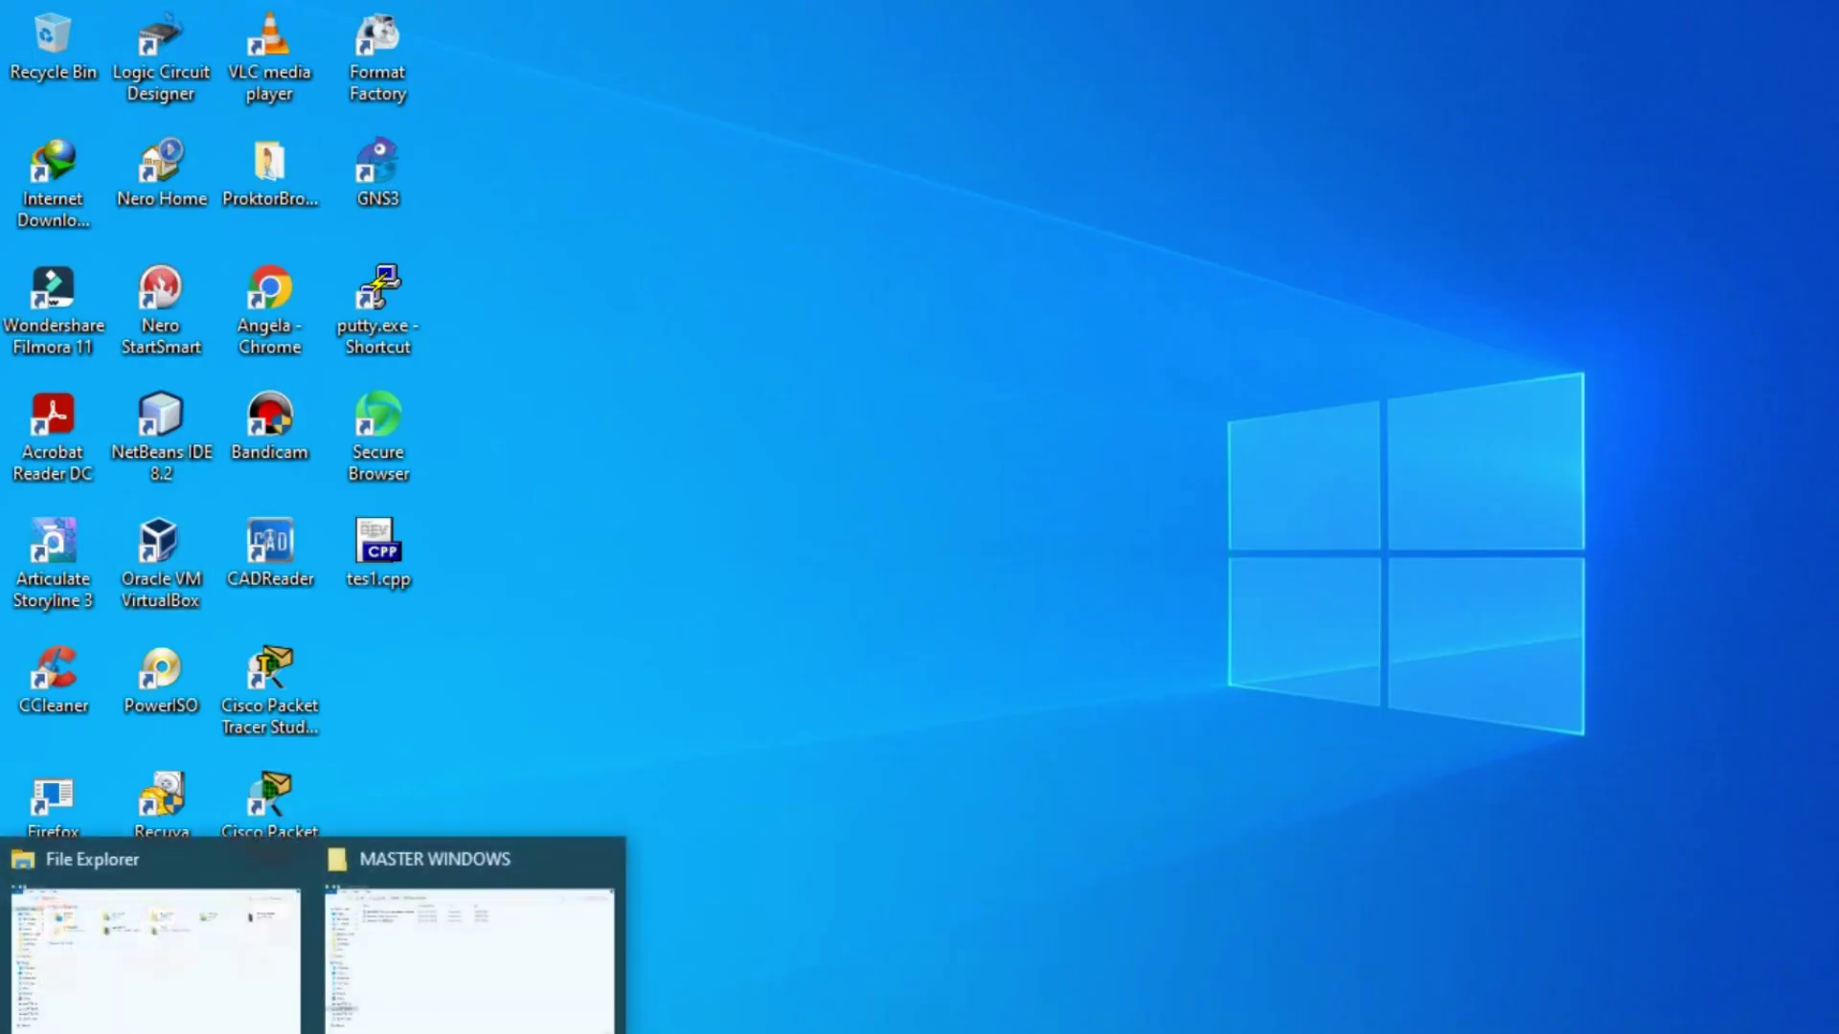
Switch to File Explorer on the host, open This PC's properties, and examine its system type and Windows edition
{"action": "left_click", "coordinate": [411, 933]}
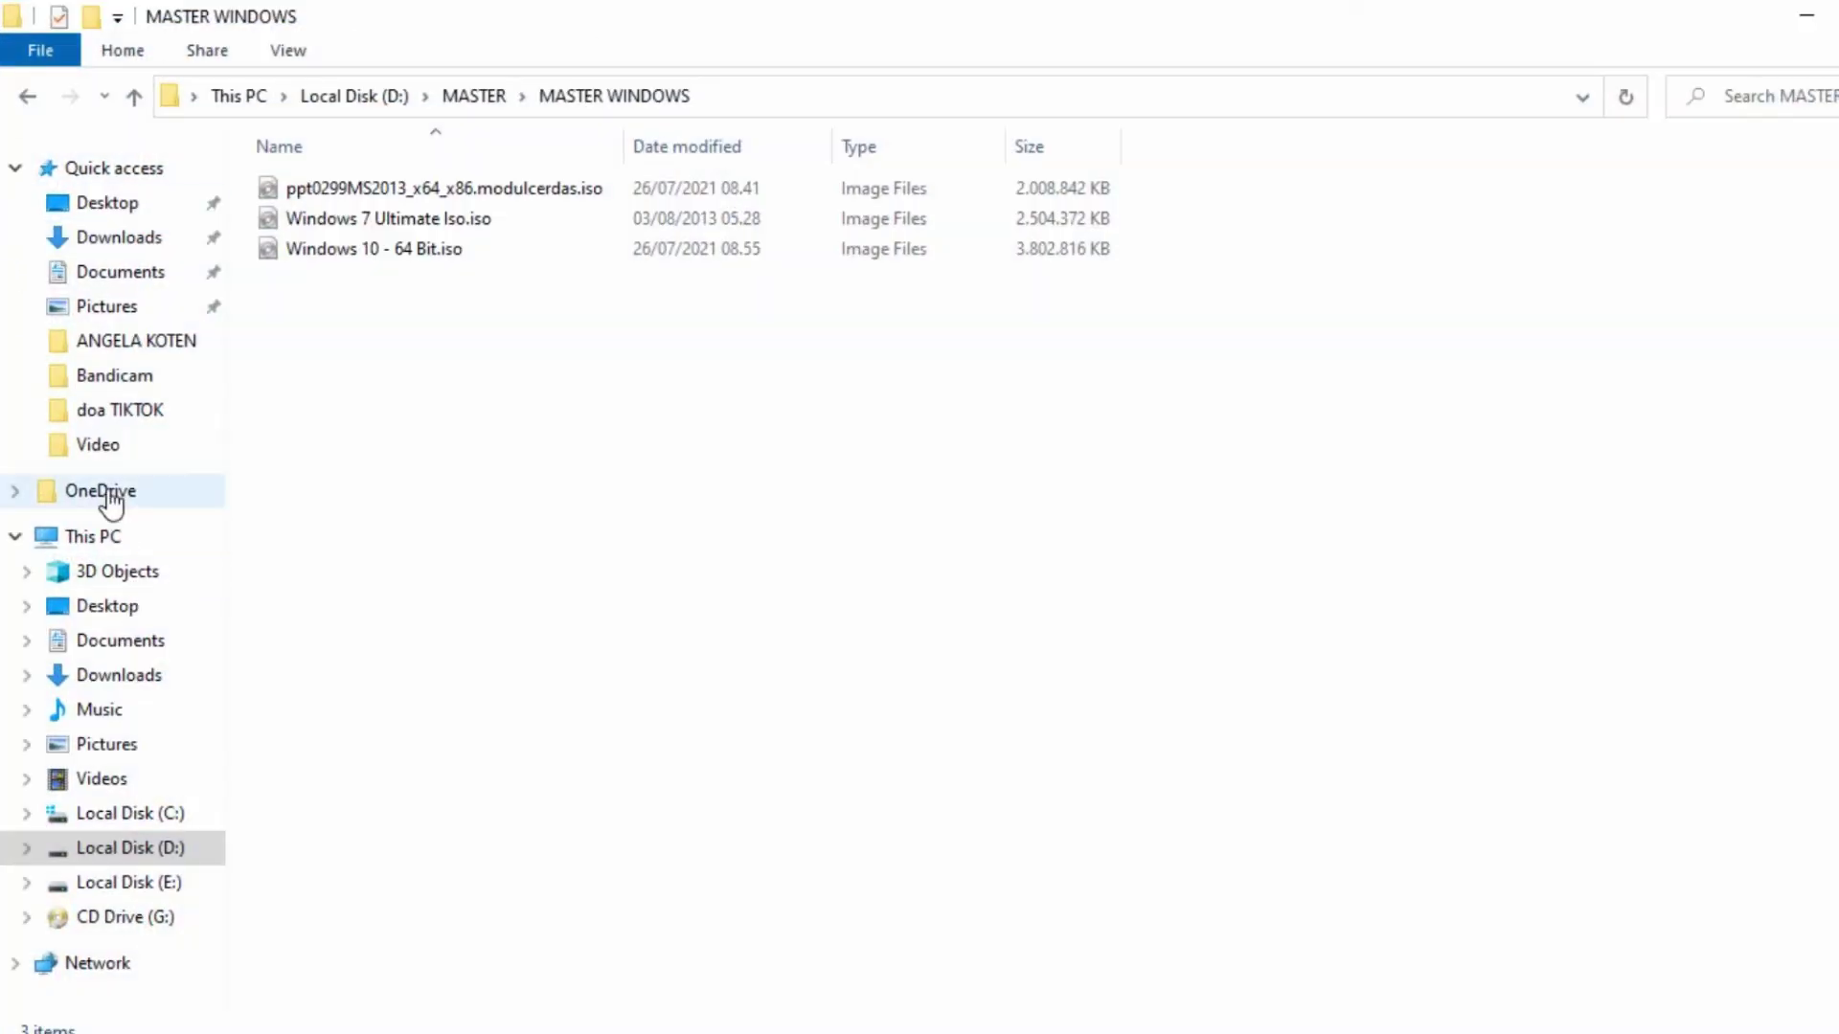
{"action": "left_click", "coordinate": [108, 537]}
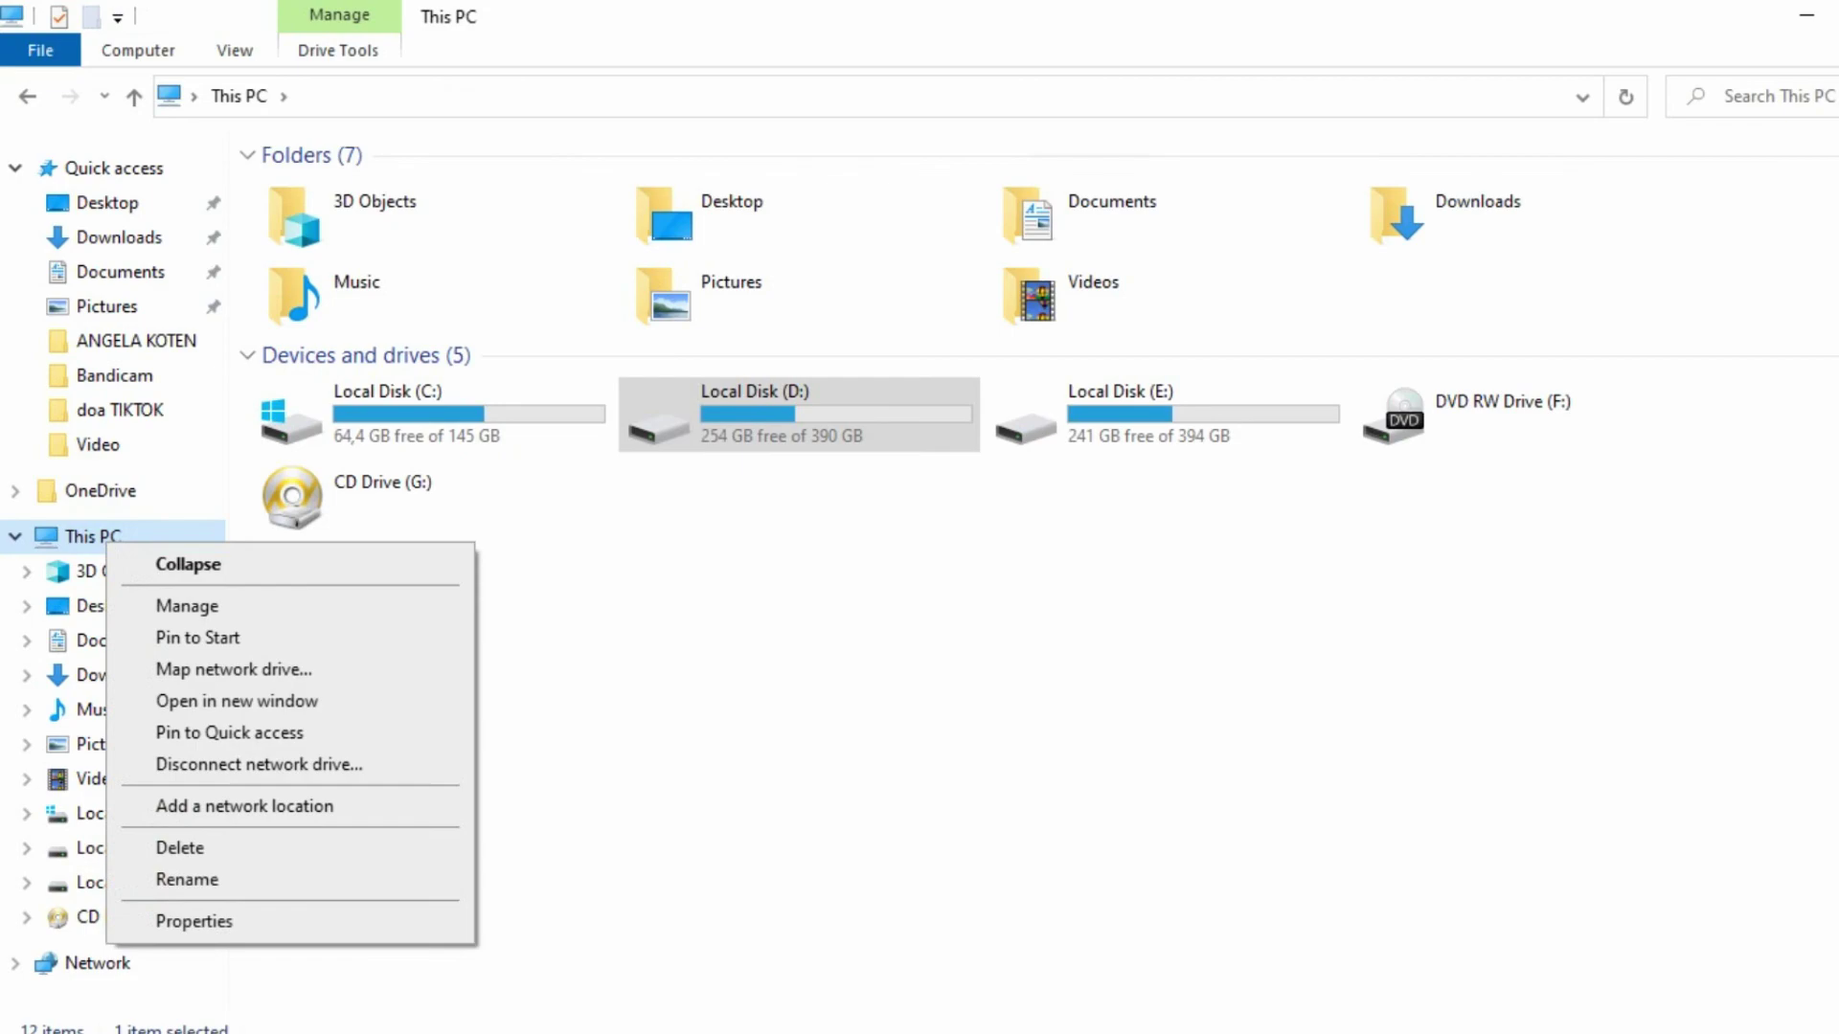
{"action": "left_click", "coordinate": [268, 922]}
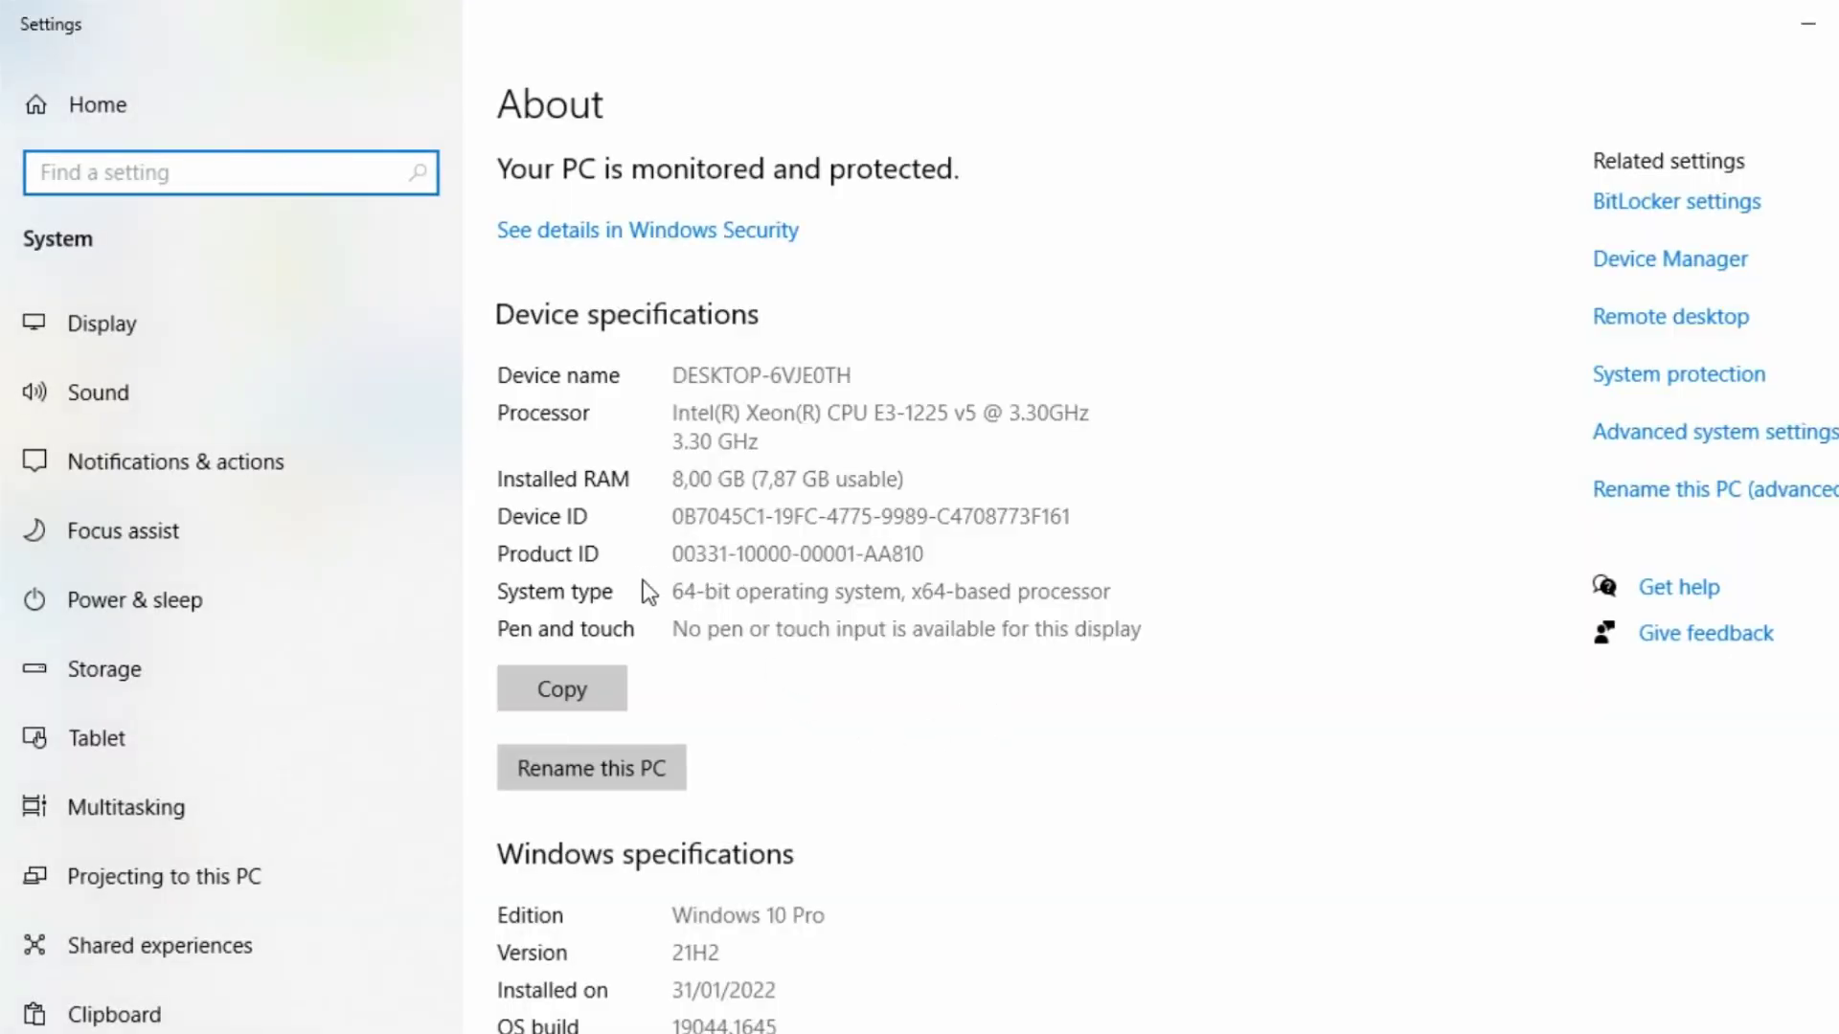
{"action": "left_click_drag", "start_coordinate": [682, 591], "coordinate": [954, 591]}
{"action": "scroll", "coordinate": [1100, 820], "scroll_direction": "down", "scroll_amount": 5}
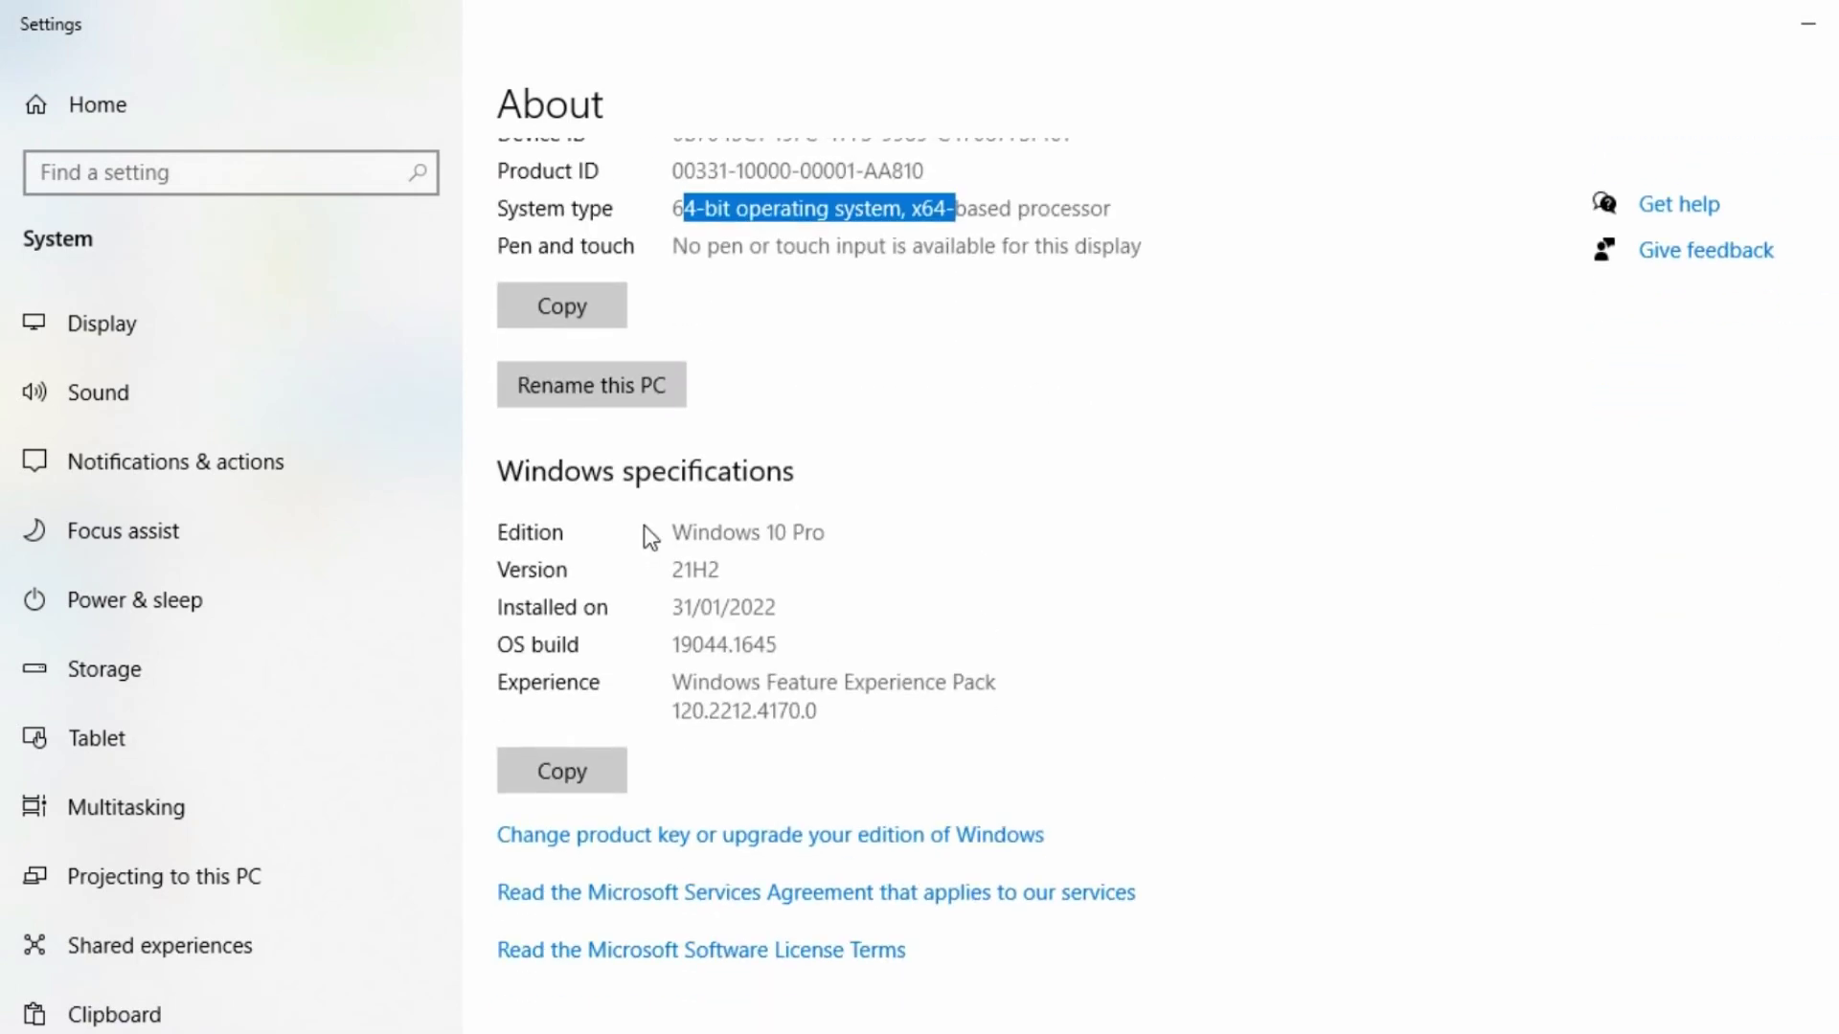
{"action": "left_click_drag", "start_coordinate": [667, 532], "coordinate": [833, 532]}
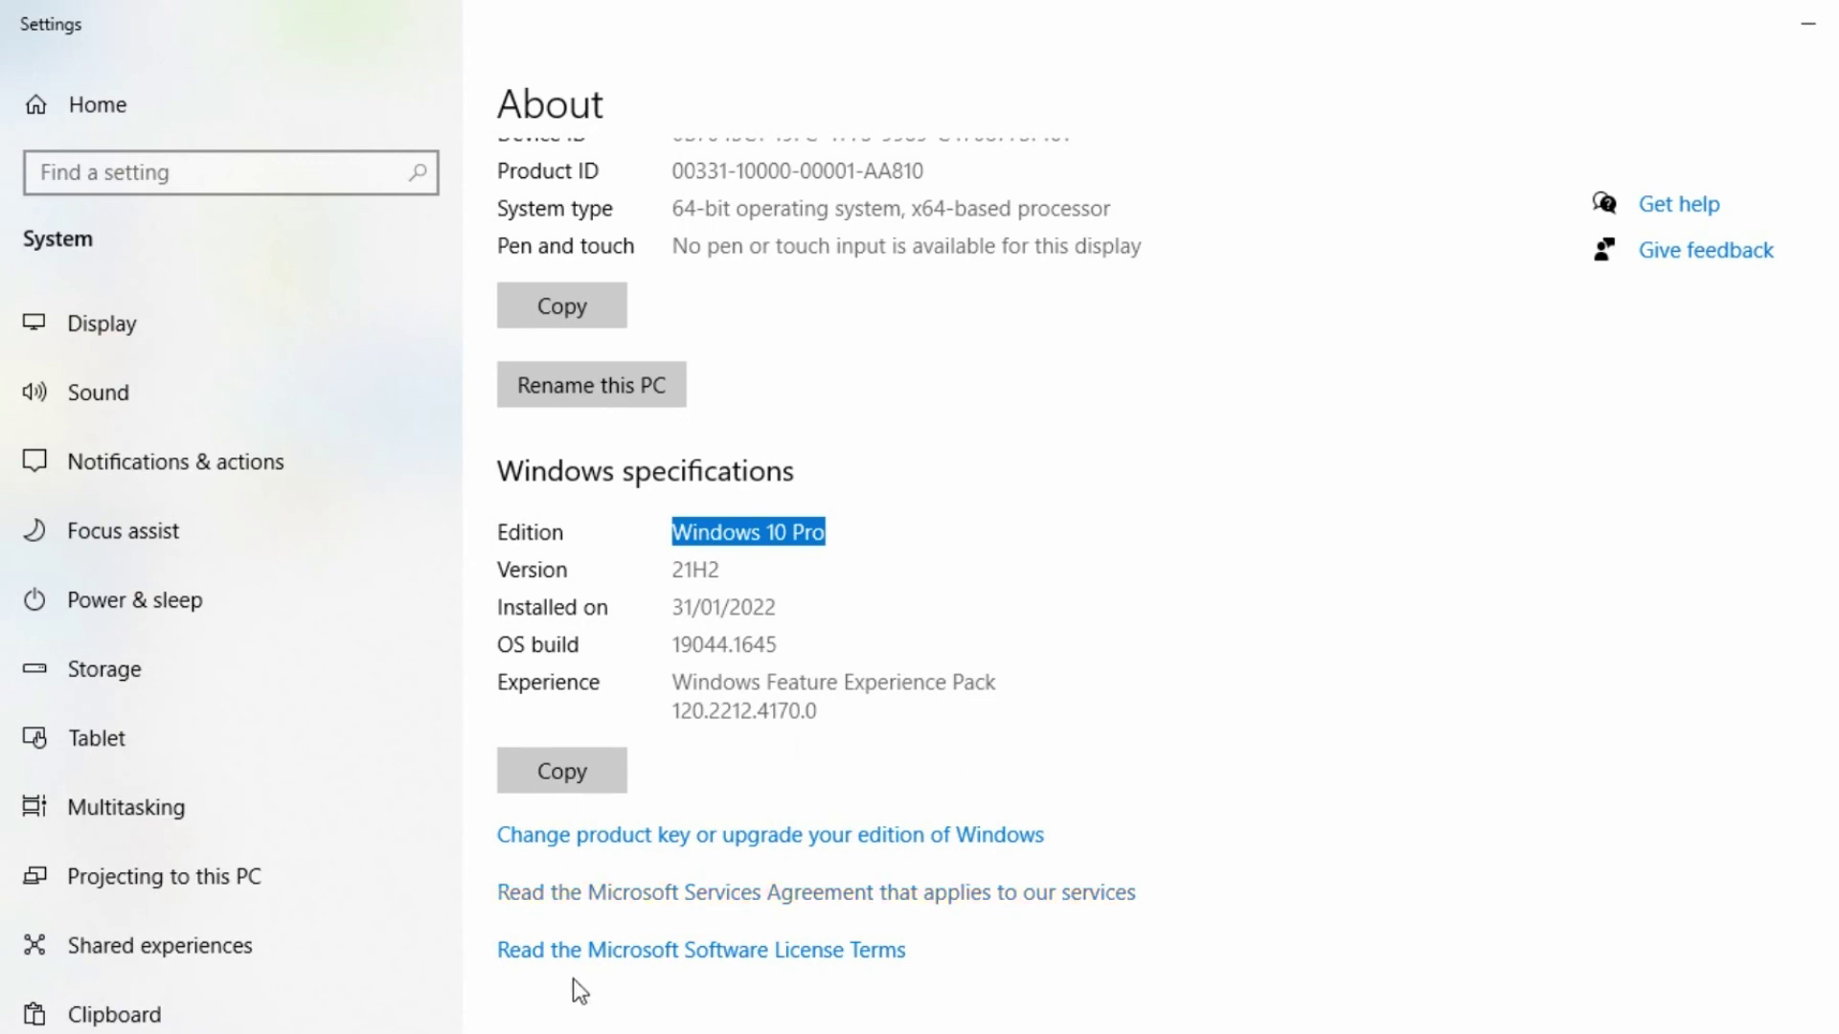
Switch back to the WIN7 virtual machine and examine its Windows edition, system and activation details for comparison
{"action": "key", "text": "alt+Tab"}
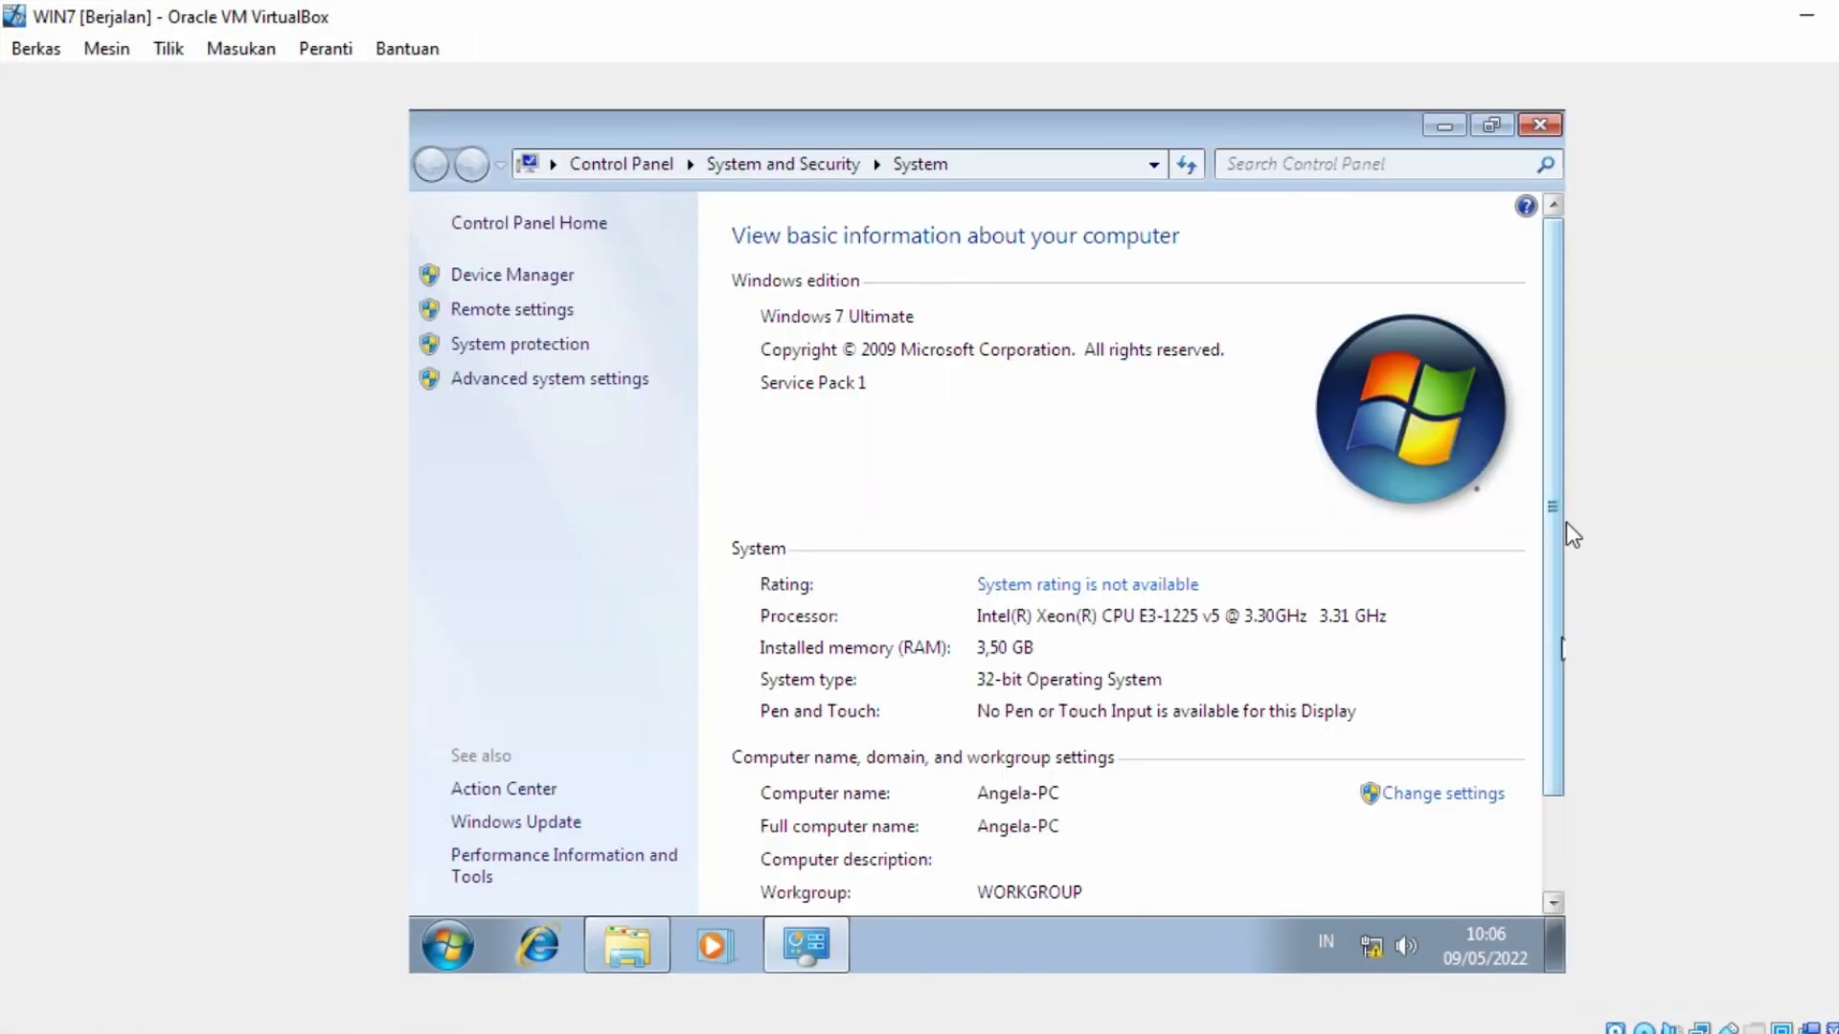
{"action": "left_click_drag", "start_coordinate": [1564, 522], "coordinate": [1543, 716]}
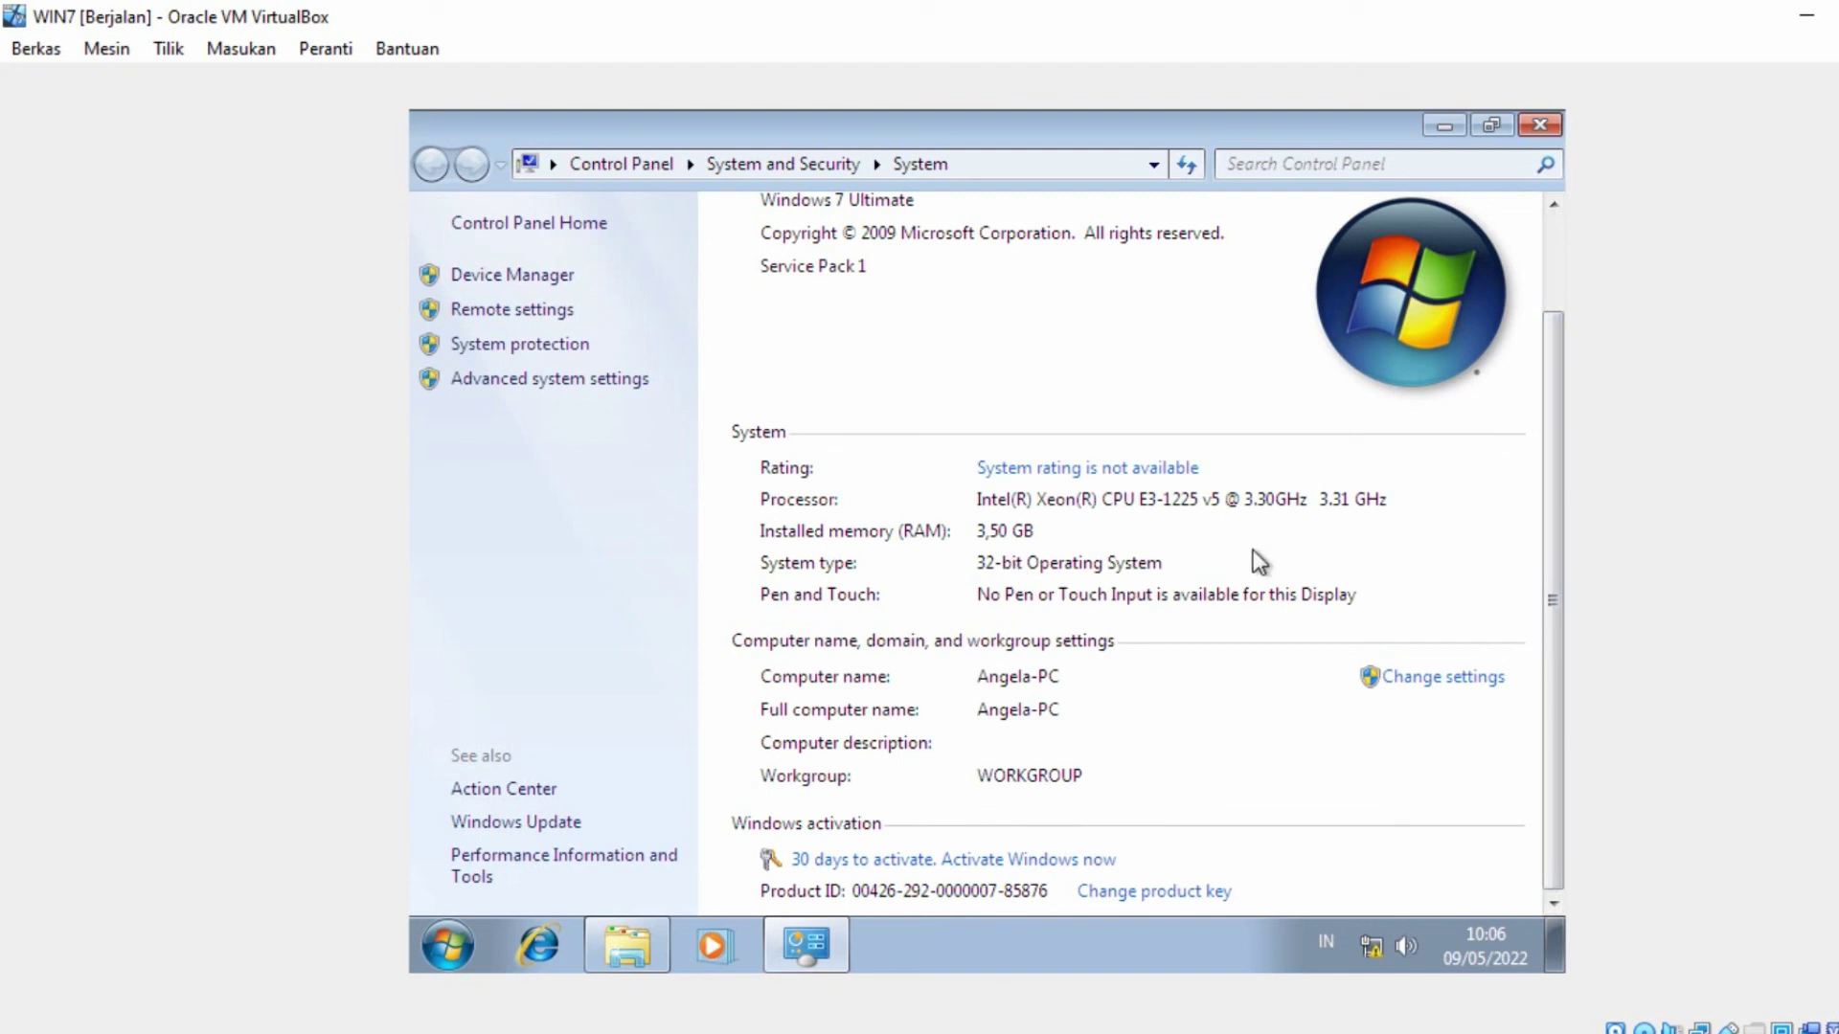
{"action": "left_click_drag", "start_coordinate": [1551, 390], "coordinate": [1558, 272]}
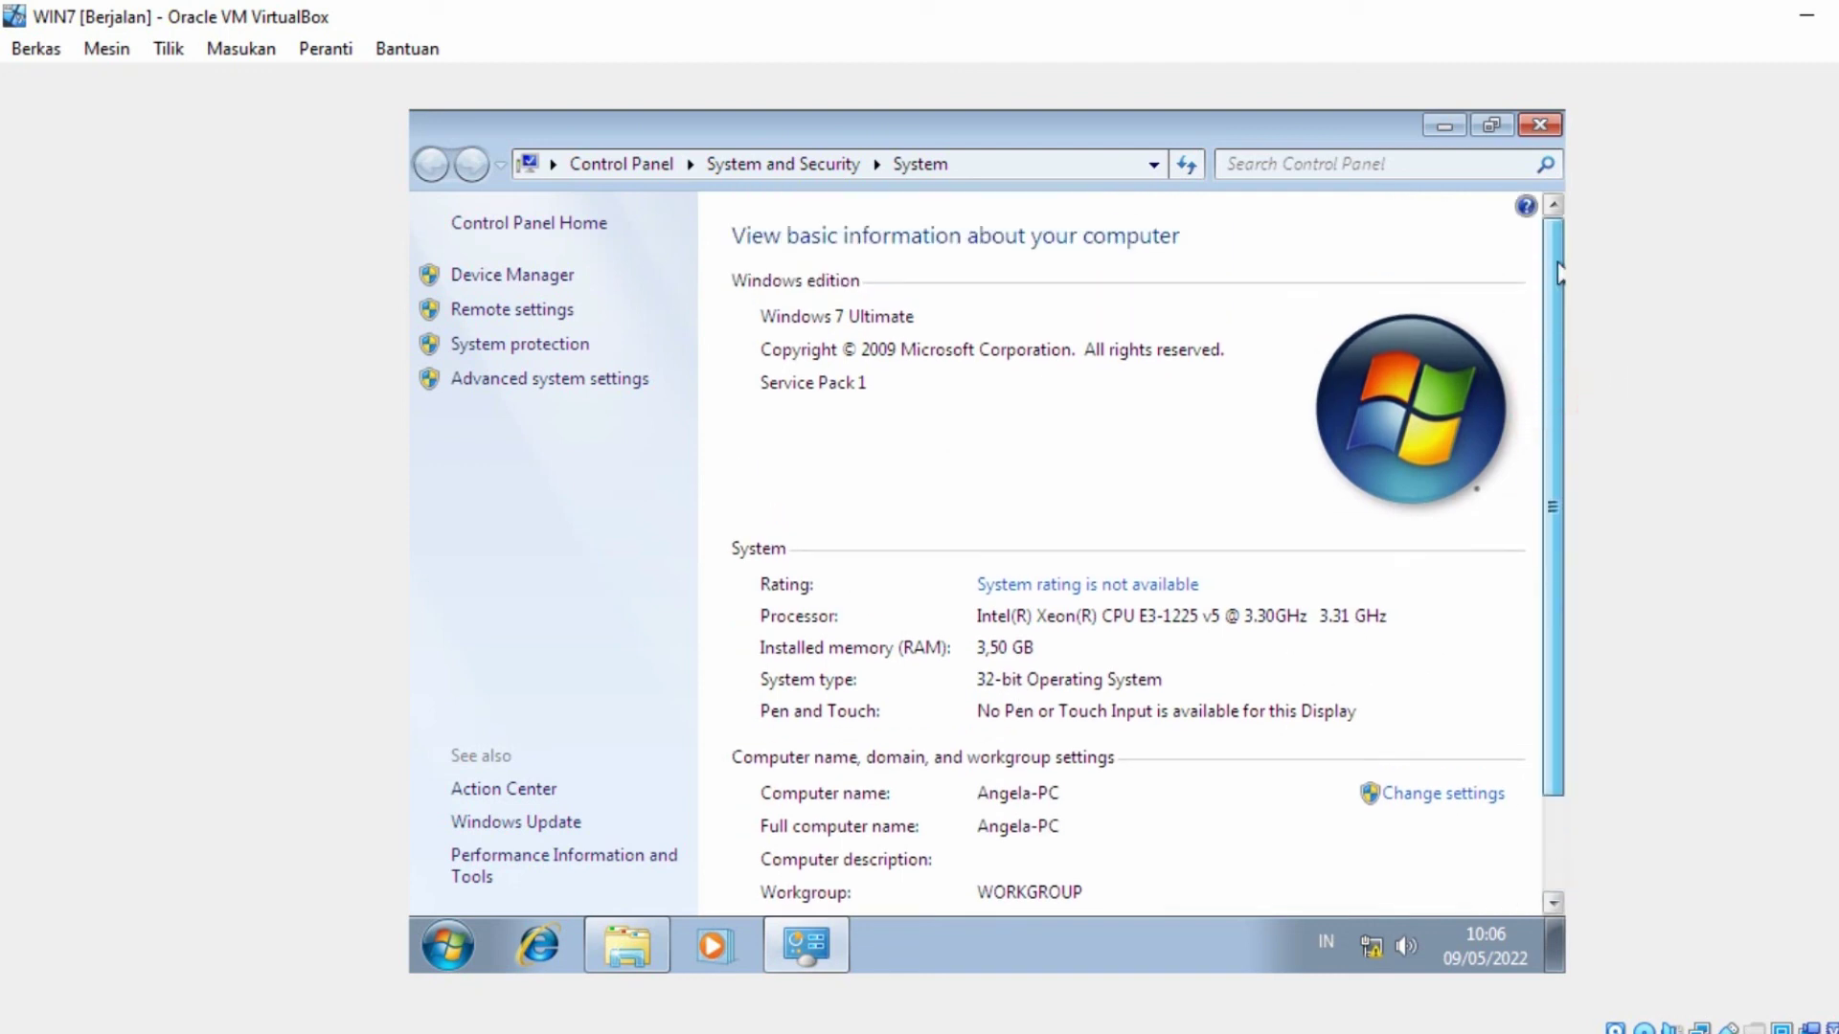